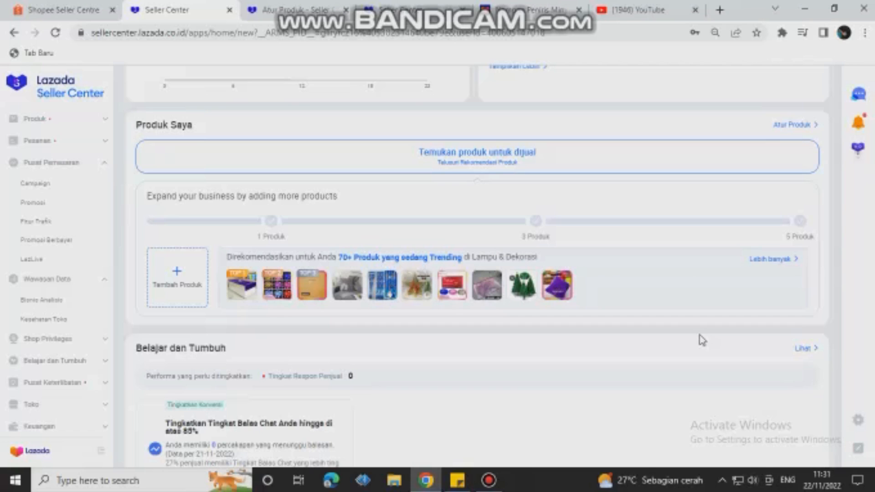
Step: Open the Tambah Produk form and upload the "Produk Kecantikan Serum Alami Facebook Post" tray photo from Downloads as the first product image
left_click(78, 118)
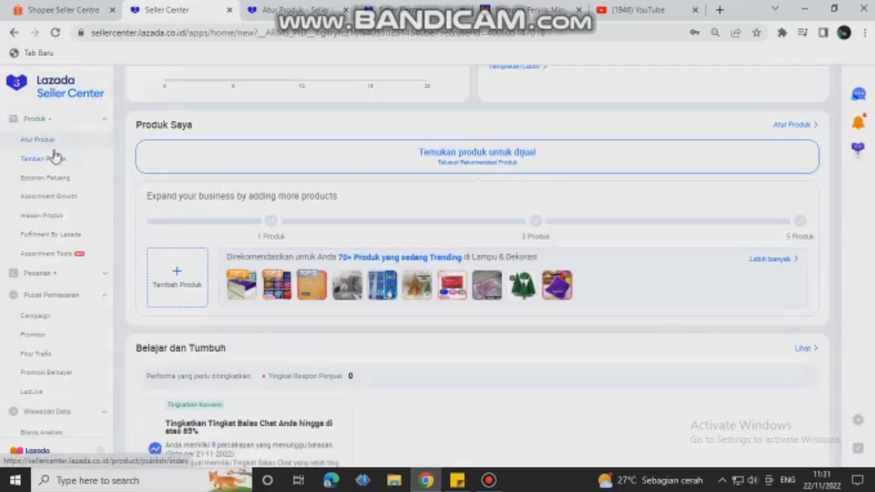
left_click(55, 163)
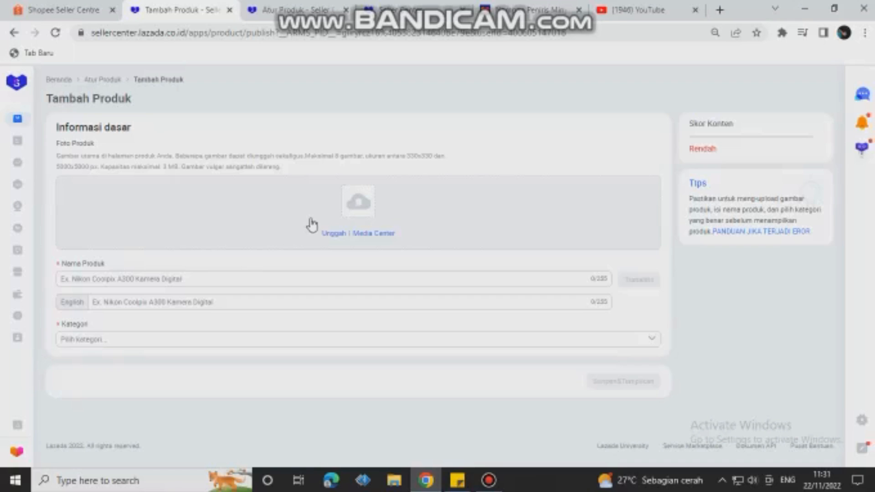
left_click(360, 212)
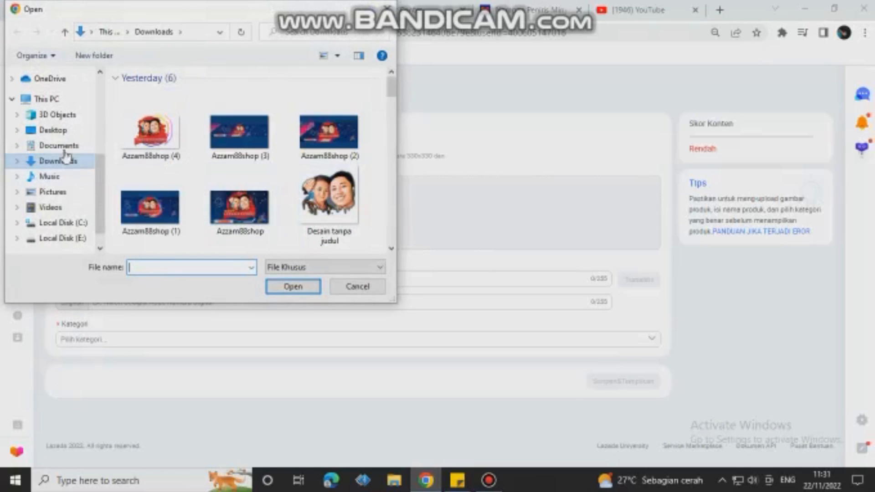
scroll(62, 147, "up", 4)
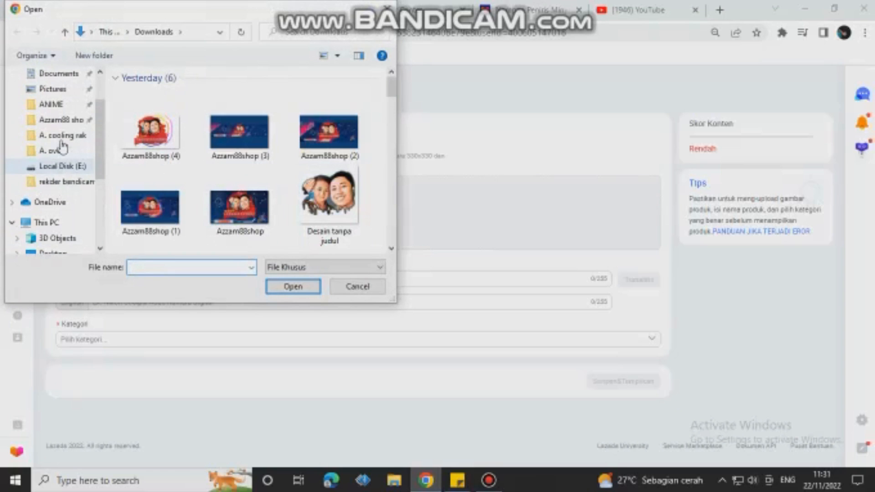
scroll(64, 160, "up", 3)
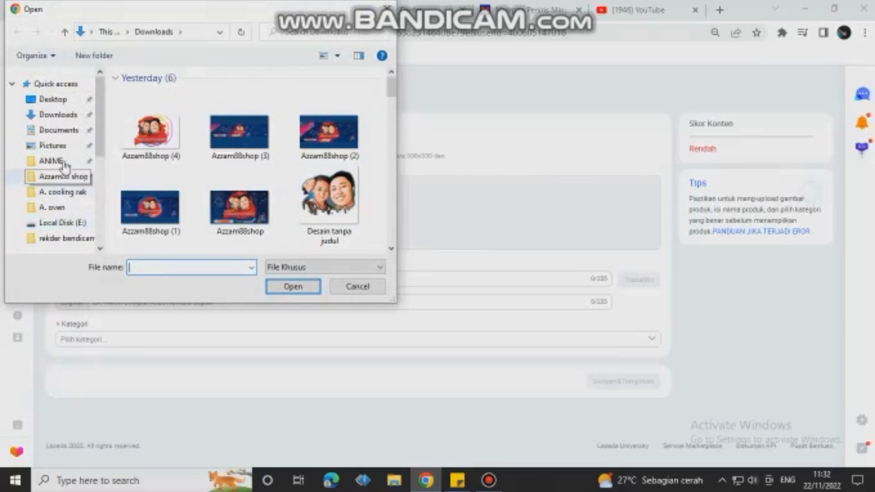
left_click(58, 116)
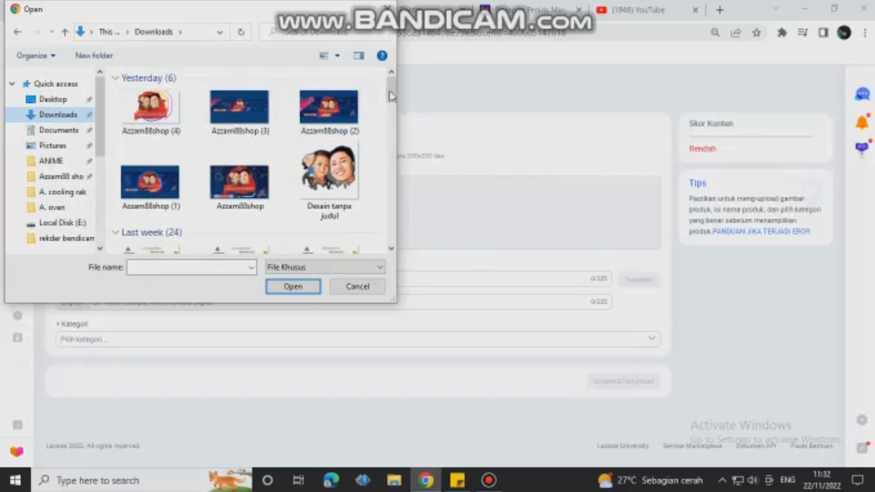
left_click_drag(392, 98, 388, 146)
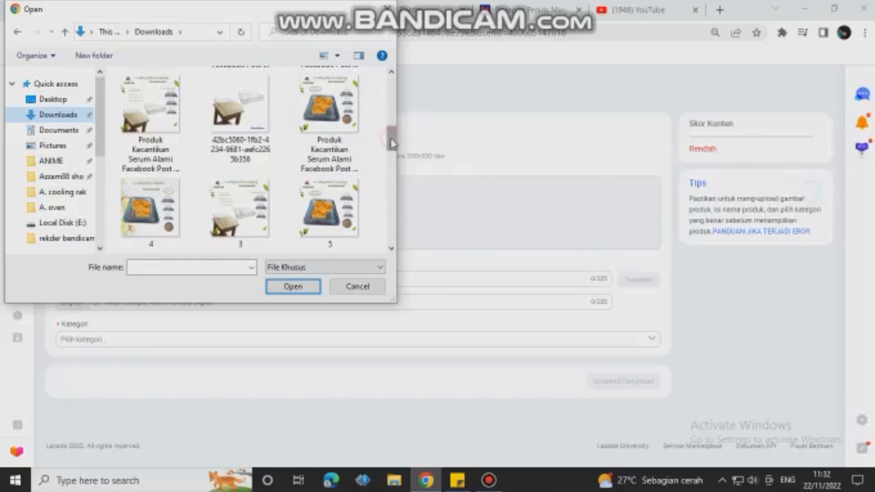
left_click_drag(391, 144, 392, 146)
left_click(329, 105)
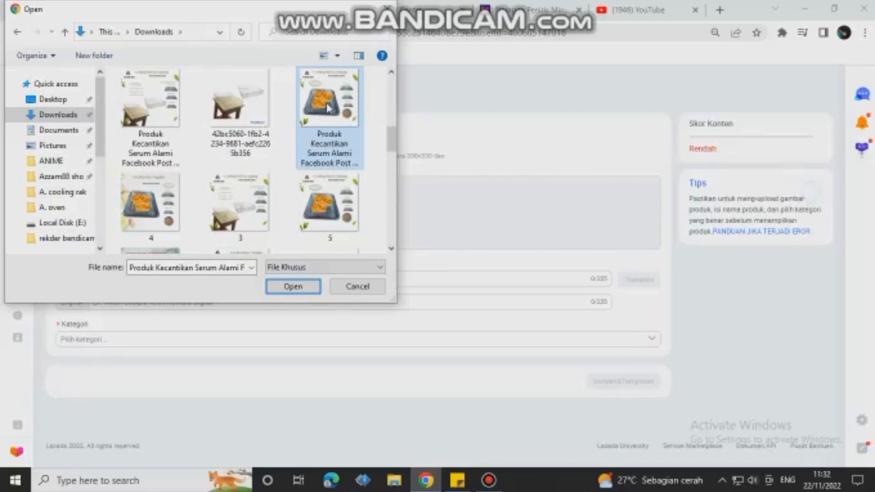
left_click(299, 287)
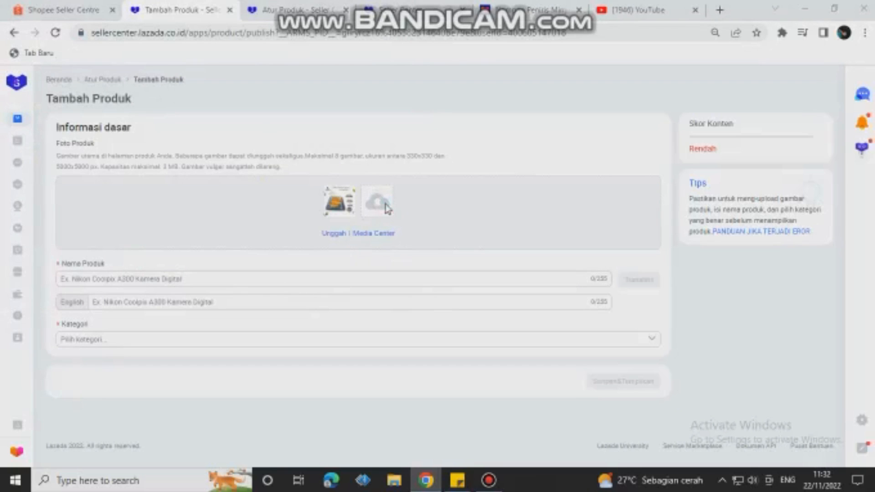
Step: Add image 3 from the Downloads folder as the second product photo
left_click(386, 209)
scroll(292, 146, "down", 10)
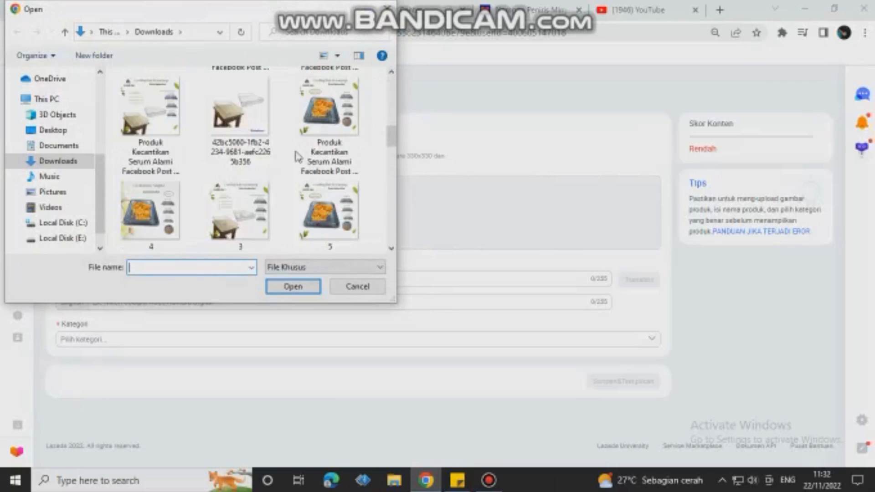
scroll(296, 156, "down", 4)
scroll(294, 156, "up", 4)
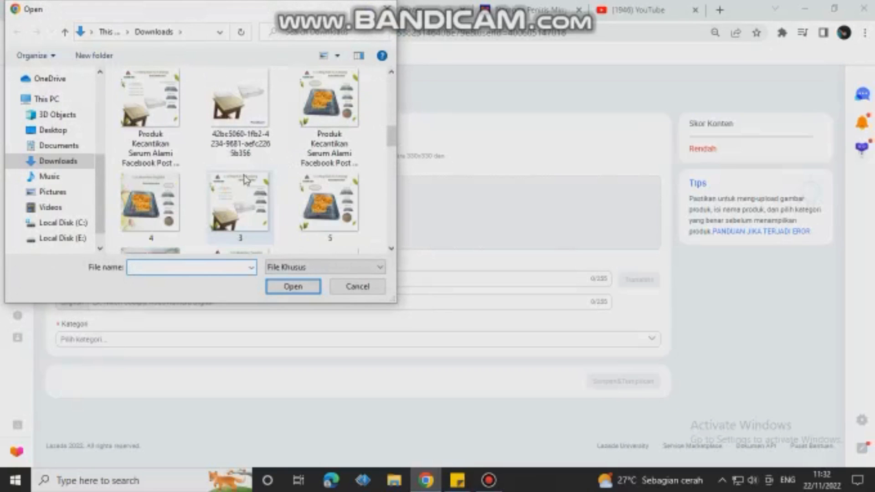
left_click(240, 190)
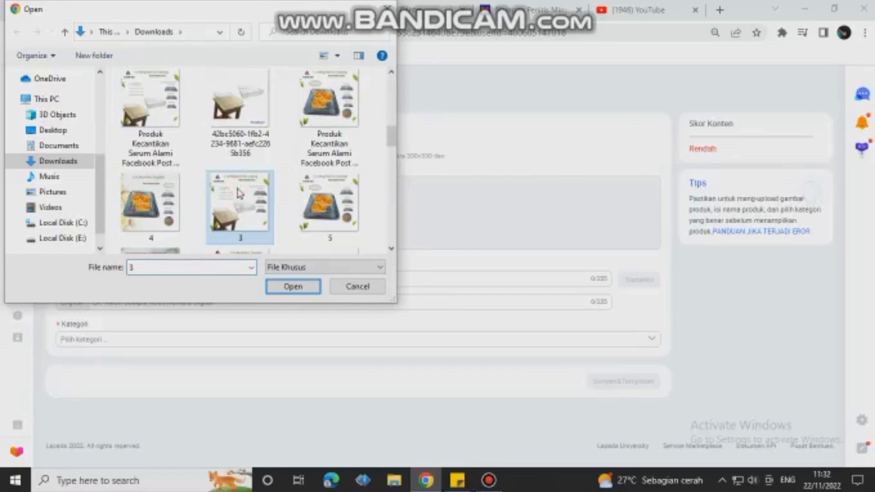
left_click(279, 285)
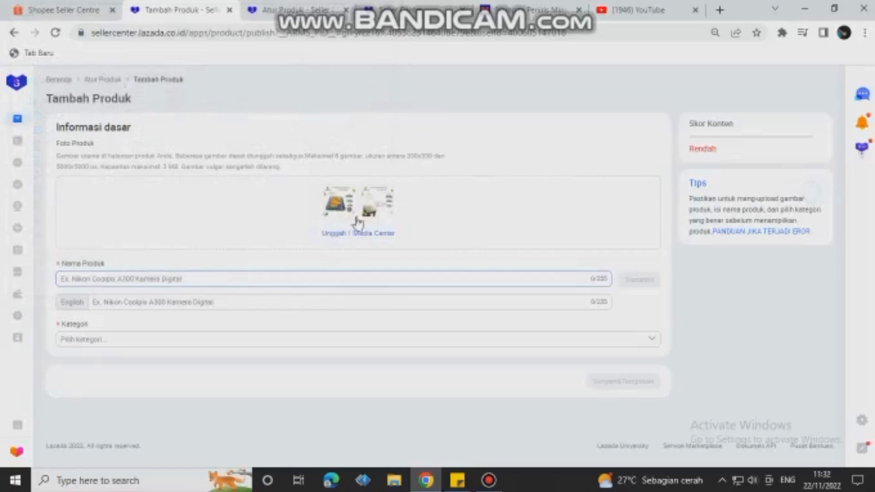
Step: Add the "pngtree-sign-sale-with-text-bisa-cod" image from Local Disk (E:) as the third product photo
left_click(400, 204)
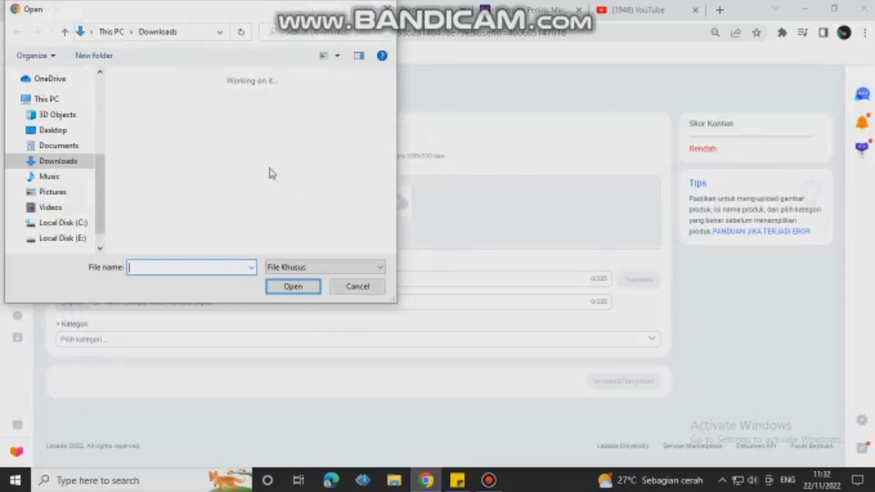
scroll(187, 182, "down", 10)
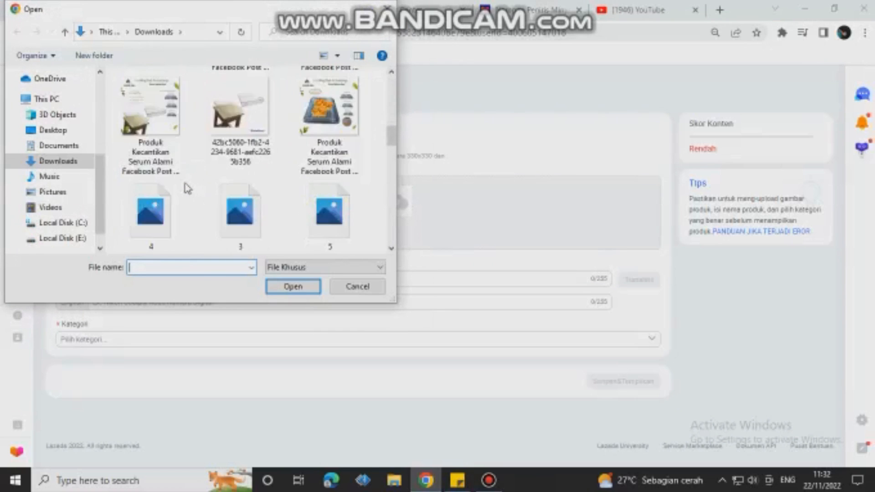
scroll(186, 188, "down", 10)
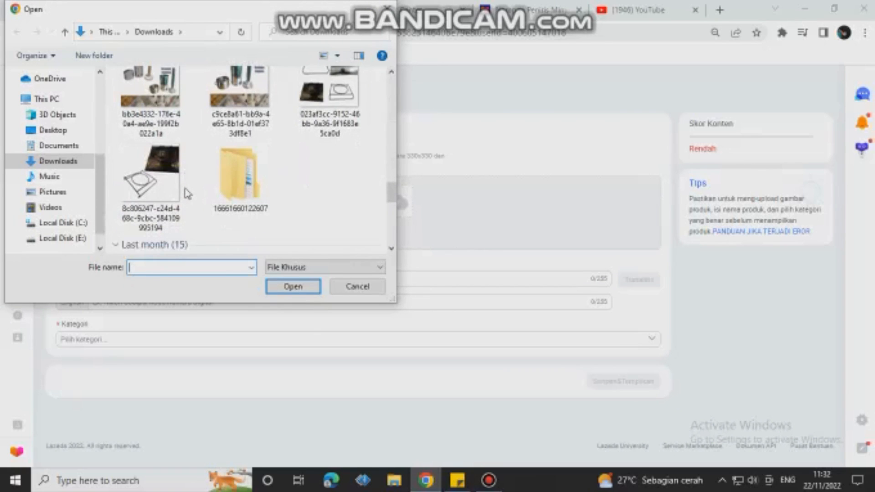
scroll(186, 190, "down", 3)
left_click(53, 238)
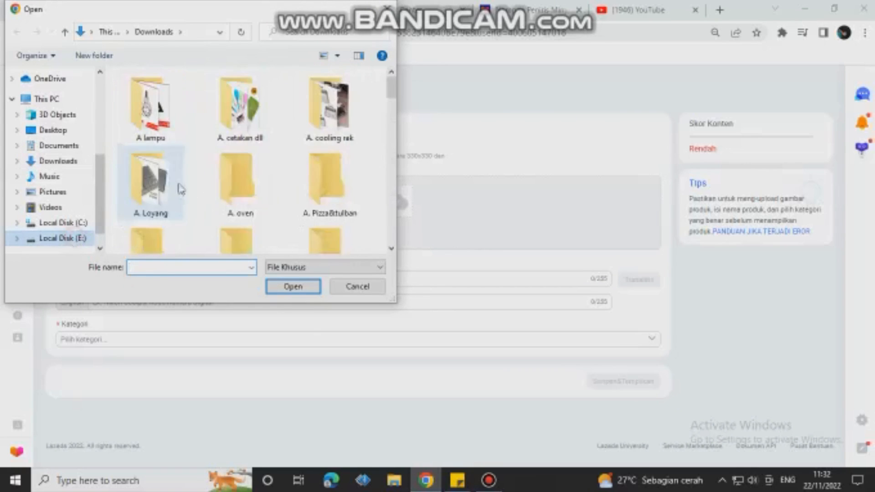
scroll(274, 185, "down", 15)
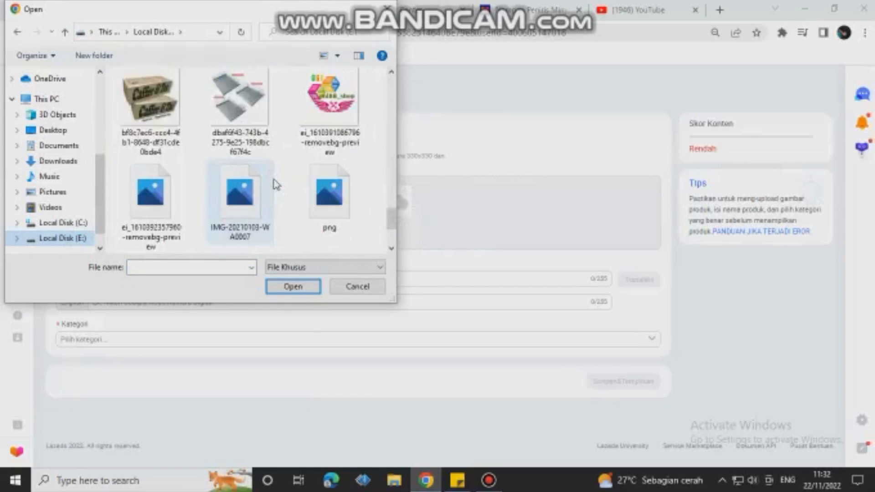
scroll(273, 184, "down", 2)
left_click(181, 210)
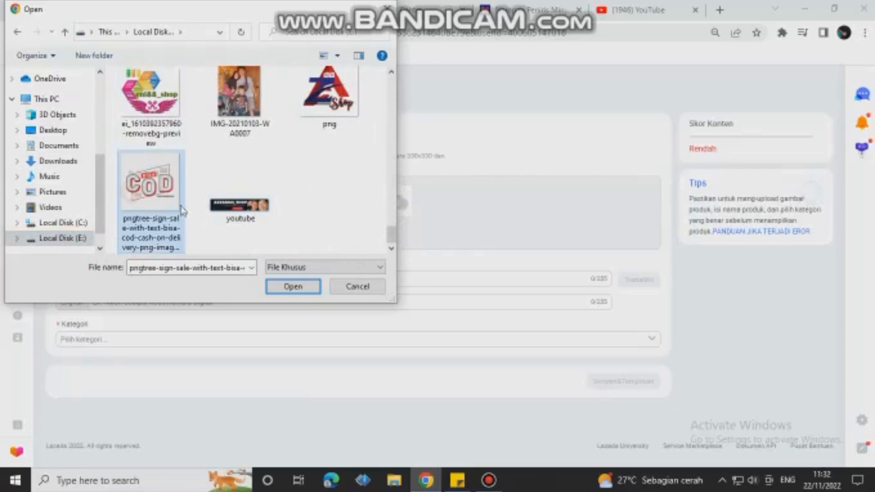
left_click(271, 286)
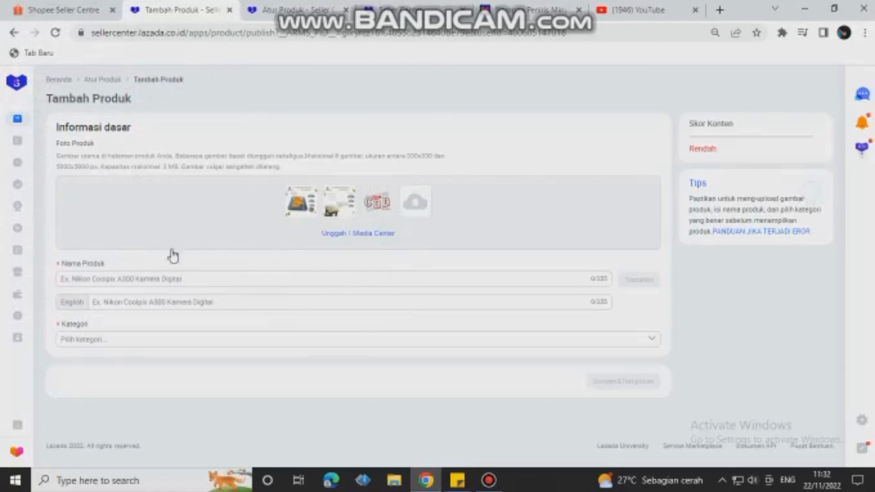
Step: Copy the title "Nampan Peniris Minyak Dan Colling Rak Keranjang Stainless Steel" from the sticky note into the Nama Produk field
left_click(91, 279)
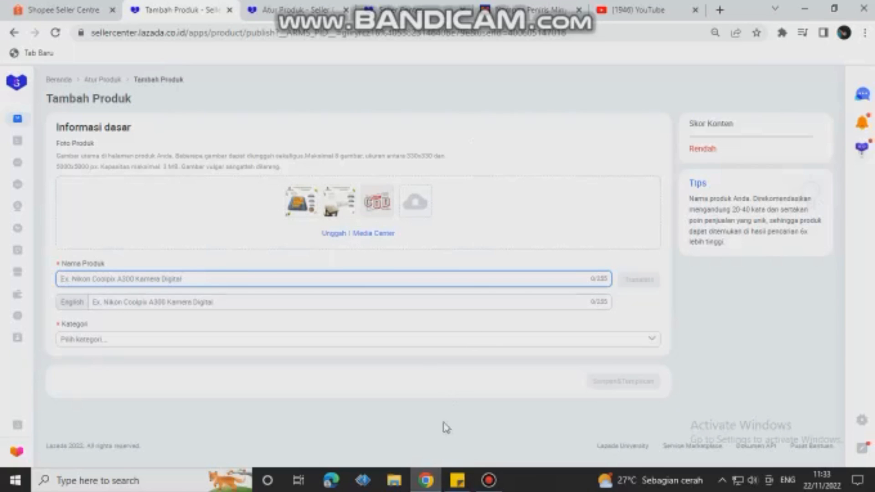
left_click(453, 484)
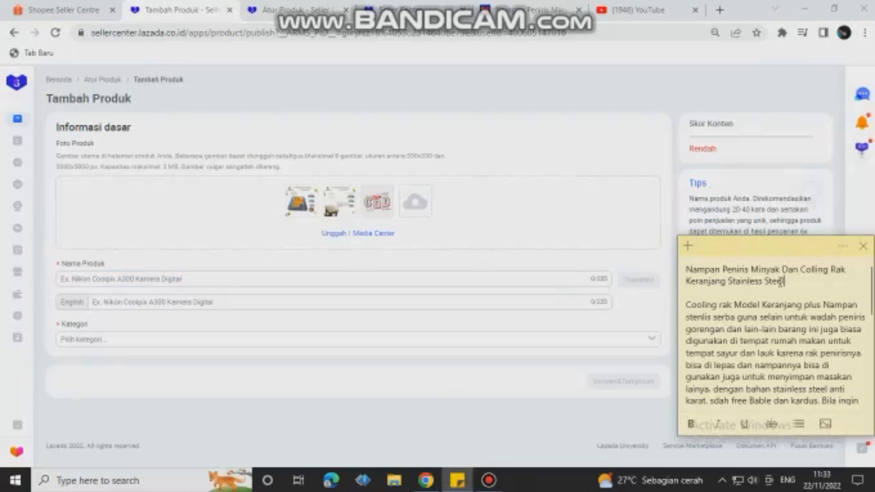
left_click_drag(798, 281, 686, 269)
right_click(688, 272)
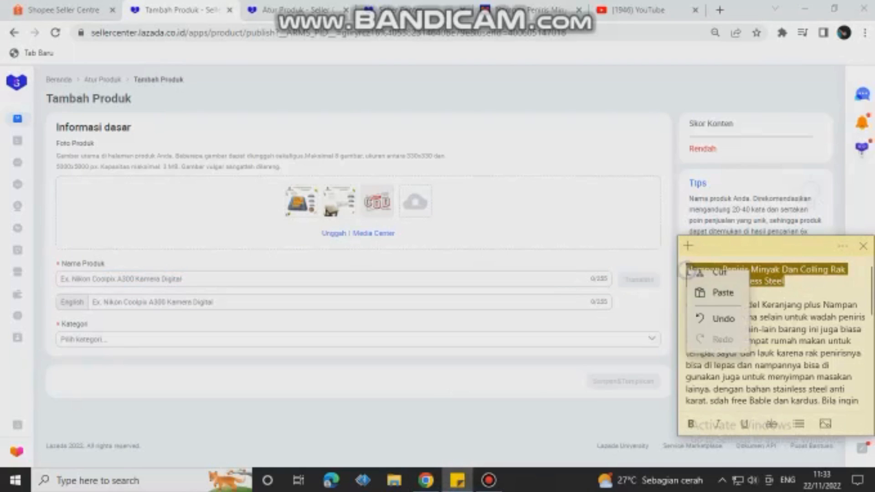
left_click(710, 284)
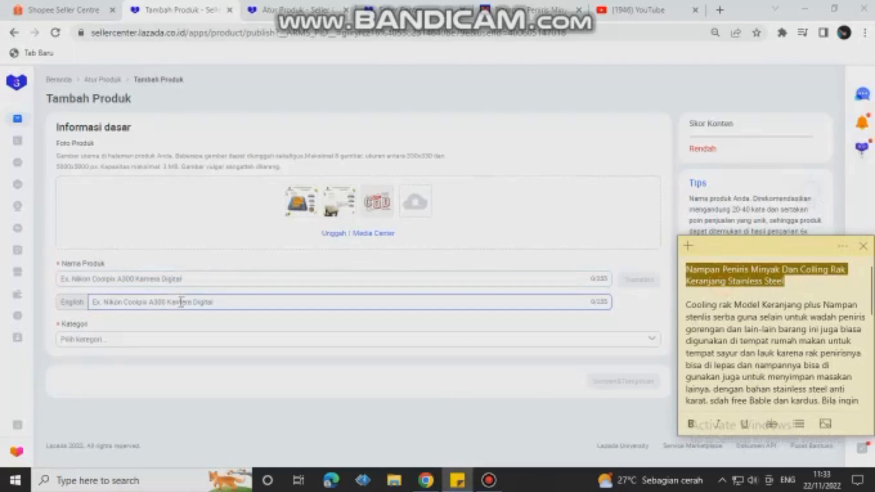
left_click(71, 278)
right_click(72, 279)
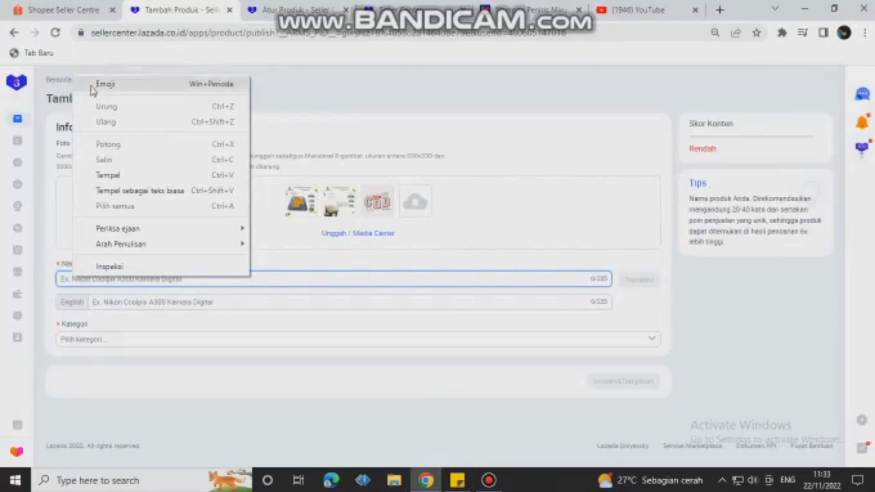
left_click(105, 175)
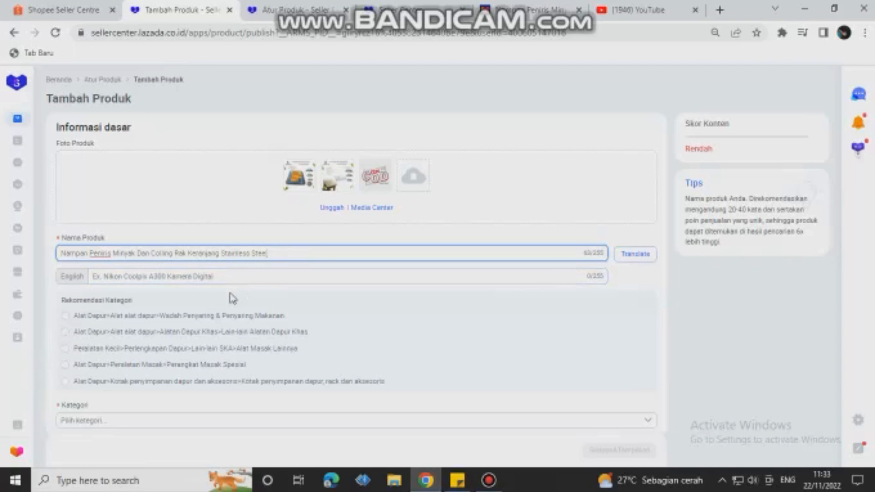
Step: Choose the recommended category Alat Dapur > Alat alat dapur > Wadah Penyaring & Penyaring Makanan for the product
scroll(233, 298, "down", 1)
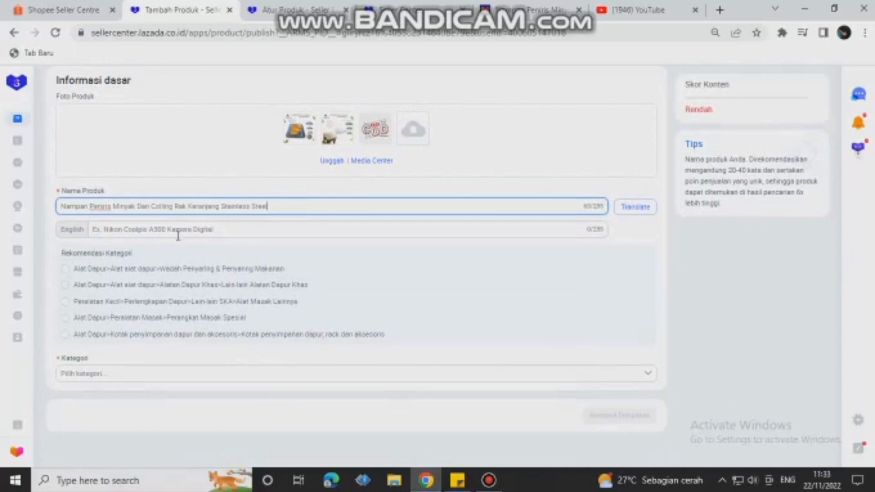
left_click(179, 230)
left_click(296, 205)
left_click(66, 270)
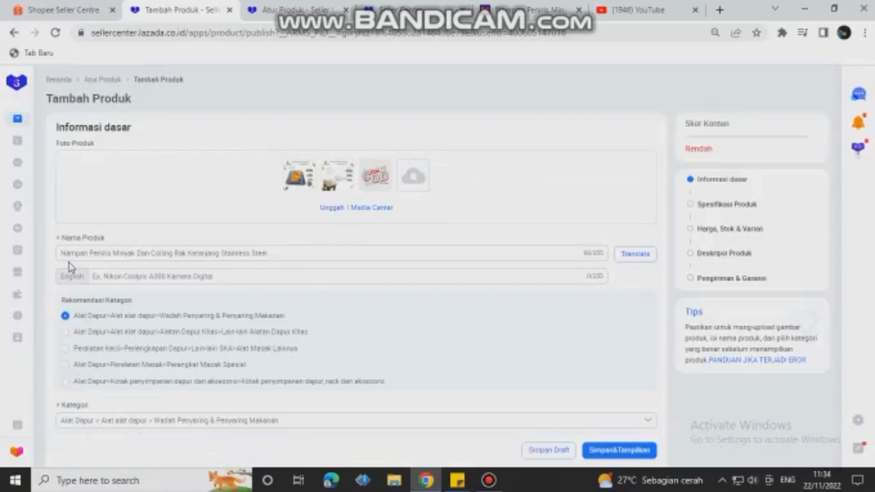
Step: Open video management from the URL Video field's media center and start a new video upload
scroll(204, 325, "down", 4)
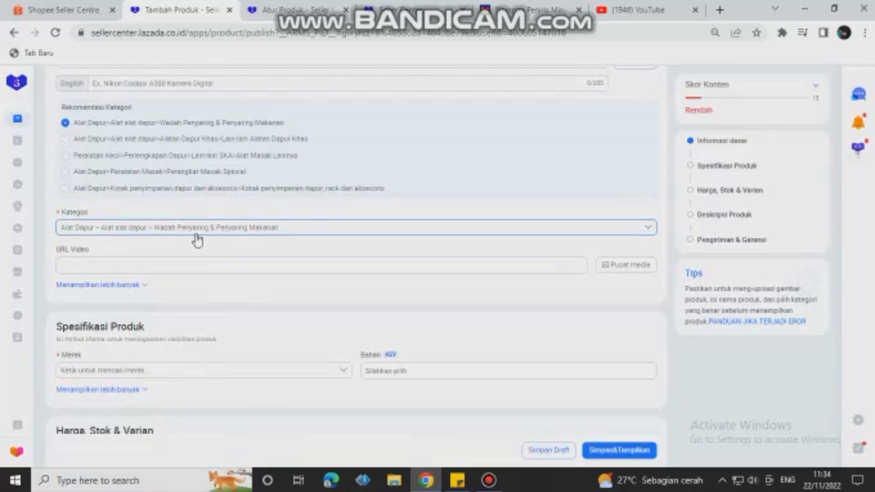
scroll(163, 254, "down", 1)
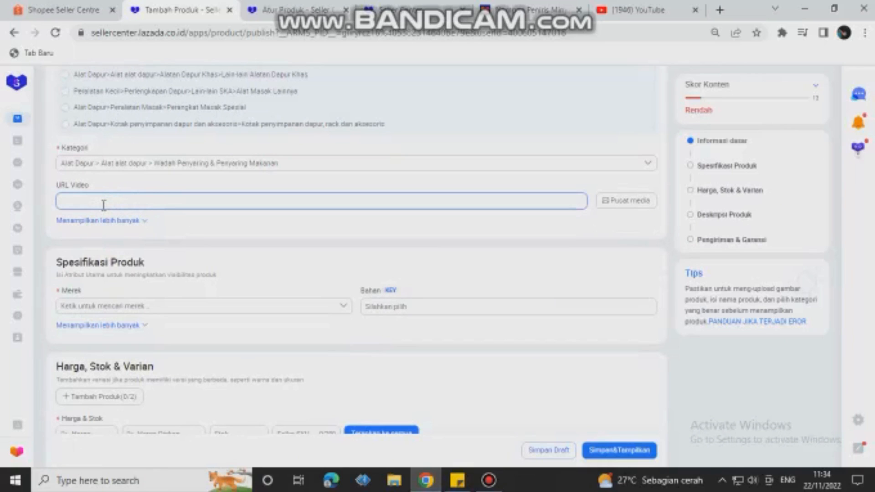
left_click(626, 206)
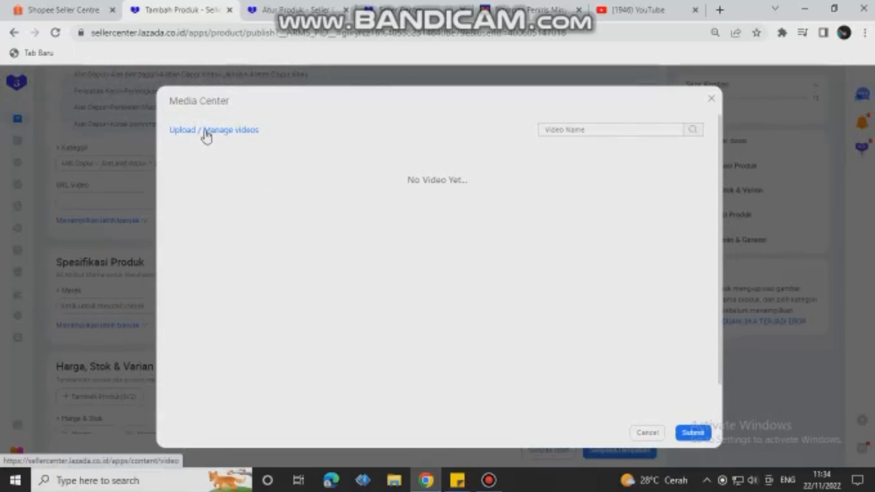
left_click(186, 135)
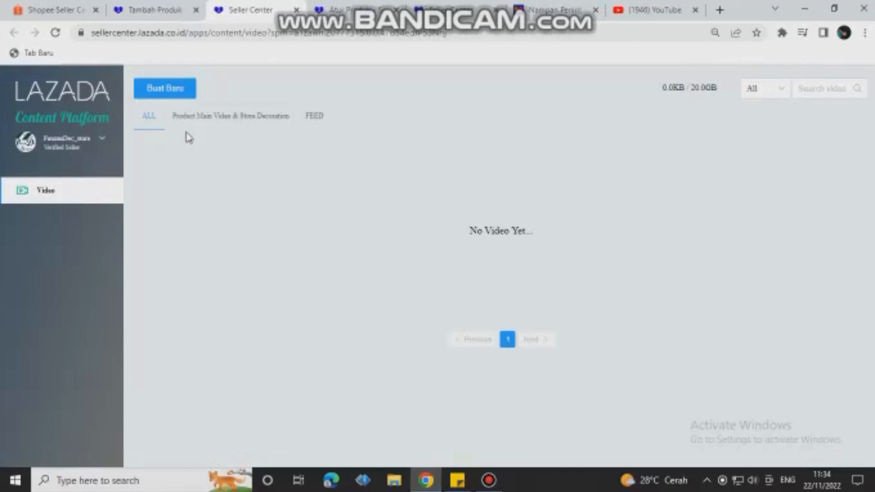
left_click(168, 93)
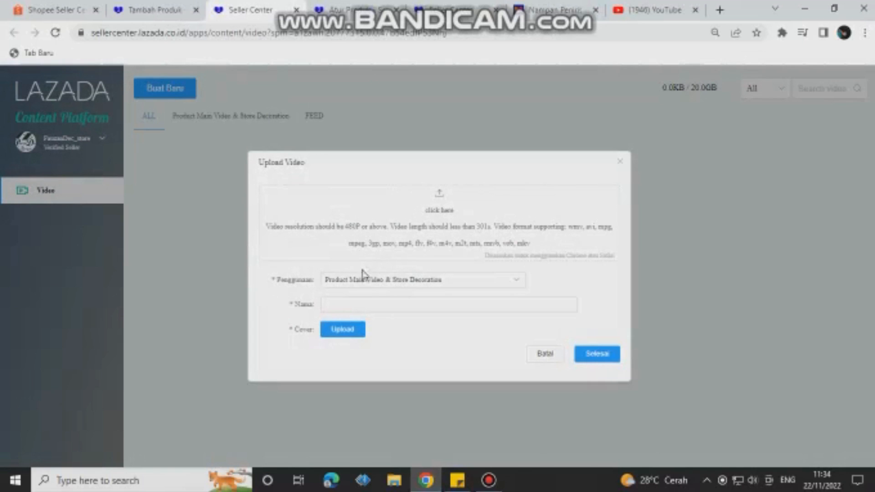
left_click(342, 299)
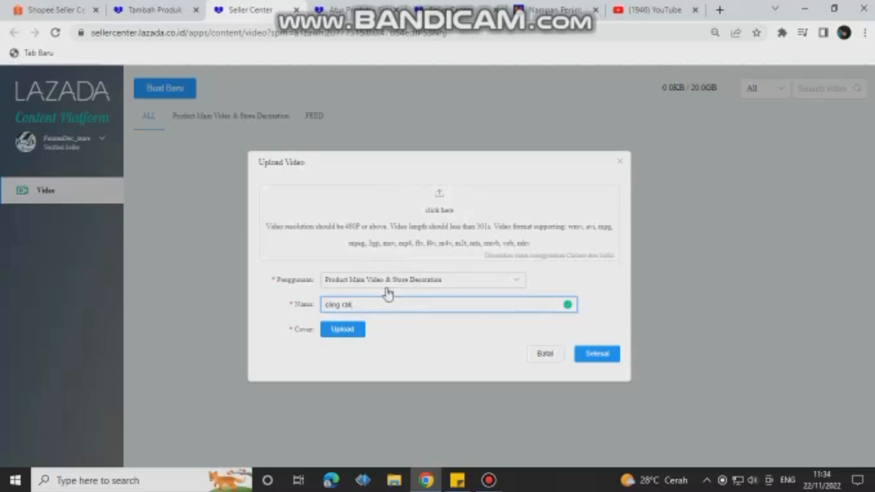
left_click(439, 200)
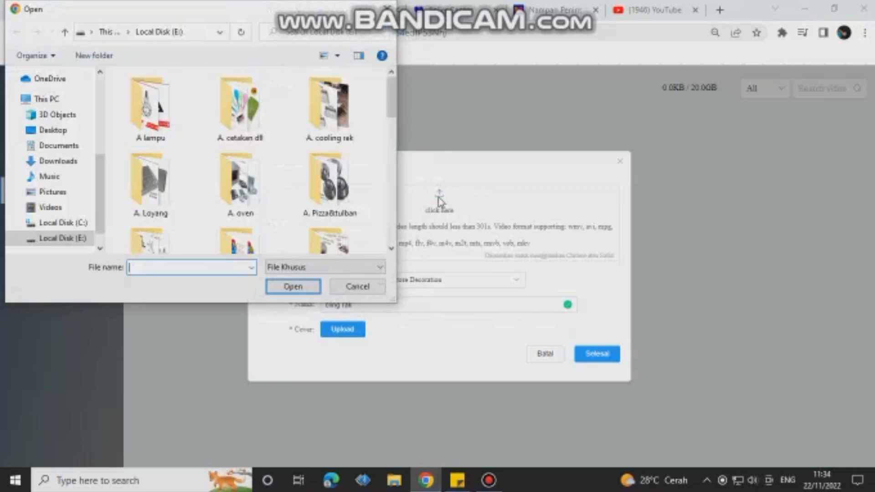
left_click(54, 164)
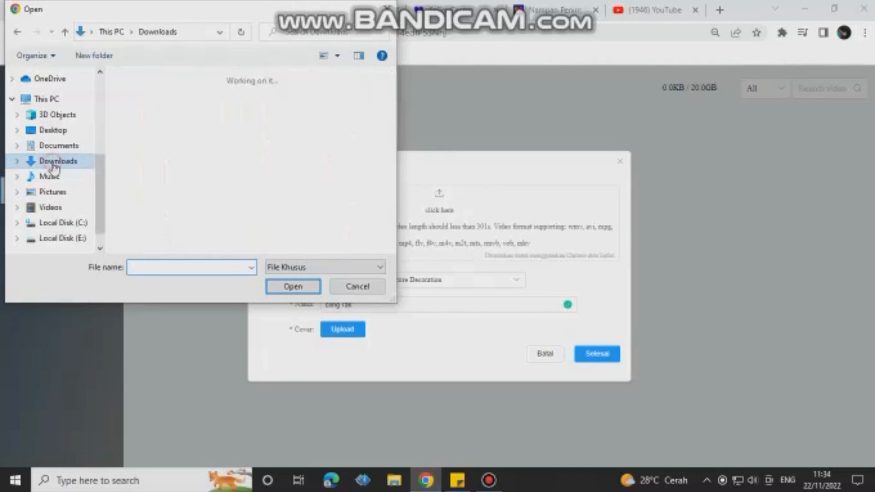
scroll(231, 155, "down", 5)
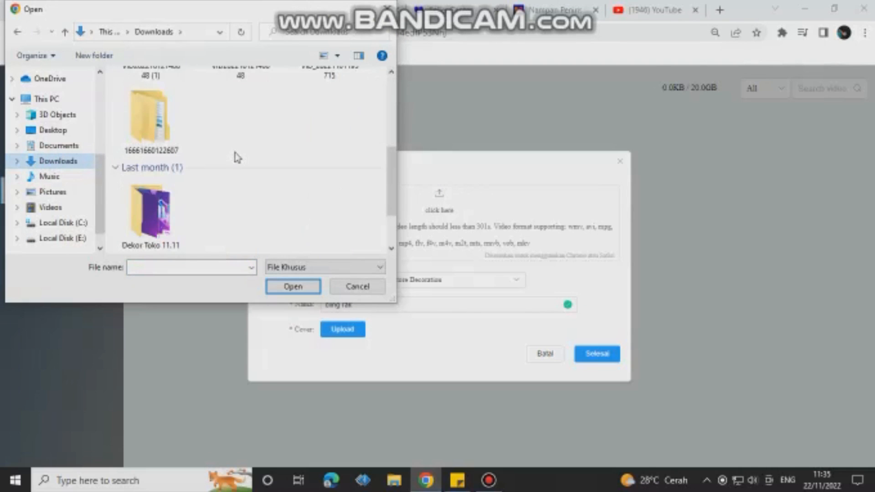
scroll(237, 157, "down", 2)
scroll(242, 160, "up", 6)
scroll(244, 159, "down", 2)
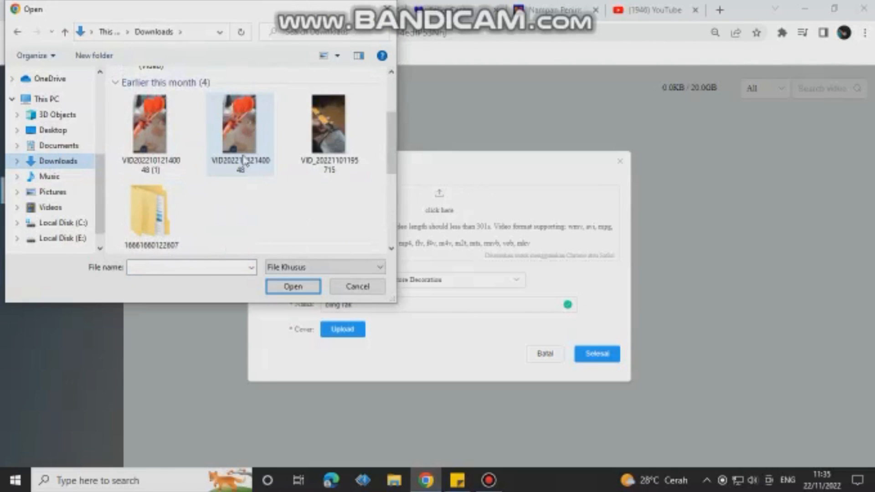
scroll(242, 160, "up", 2)
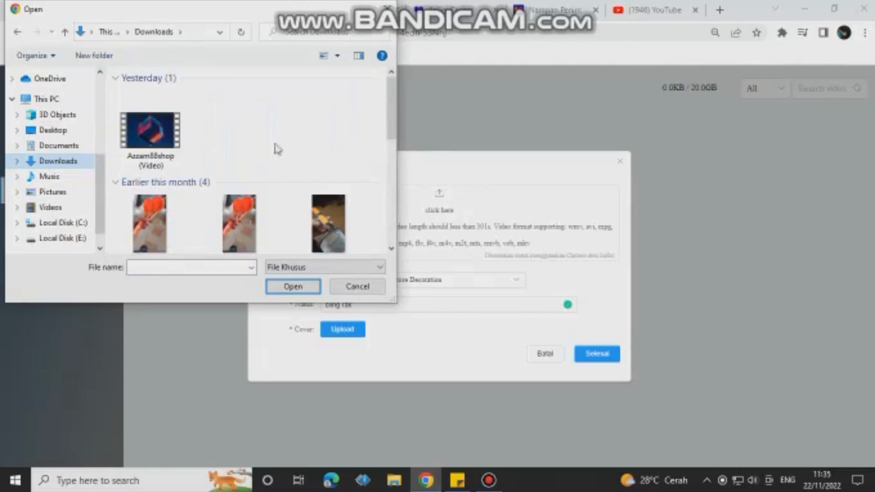
scroll(319, 142, "down", 2)
scroll(246, 156, "up", 2)
scroll(249, 152, "down", 2)
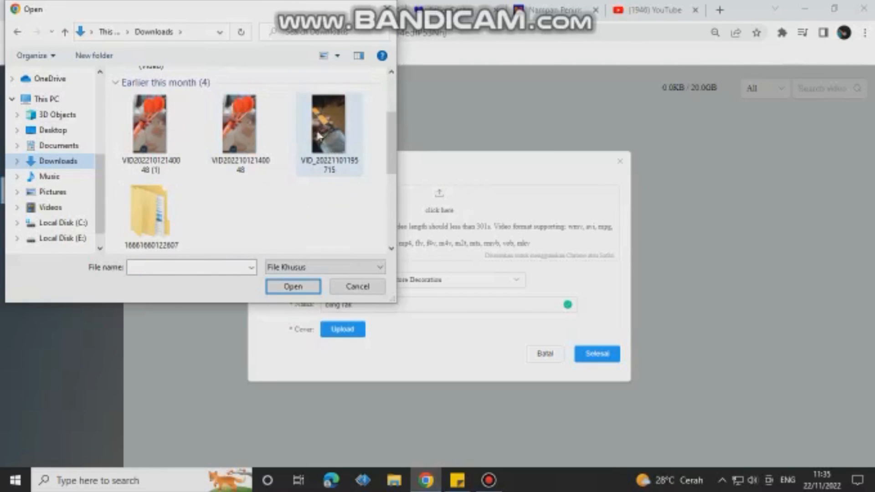
scroll(201, 176, "up", 2)
scroll(201, 176, "down", 5)
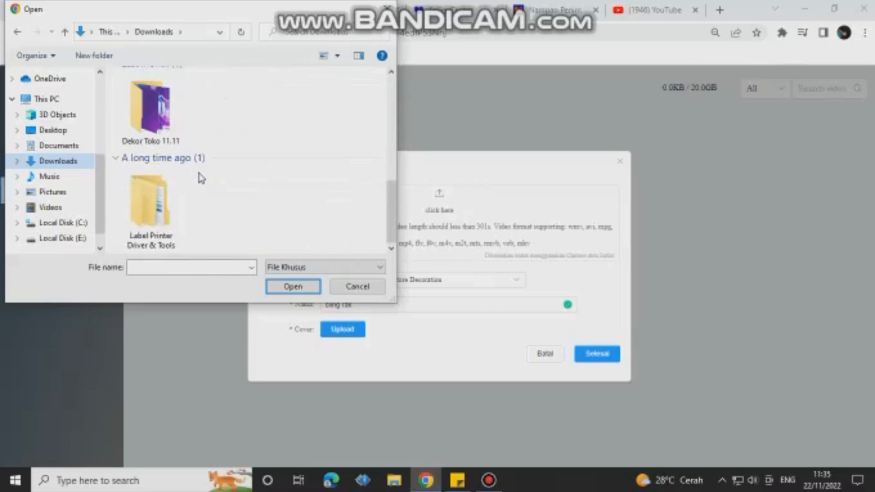
scroll(218, 171, "up", 5)
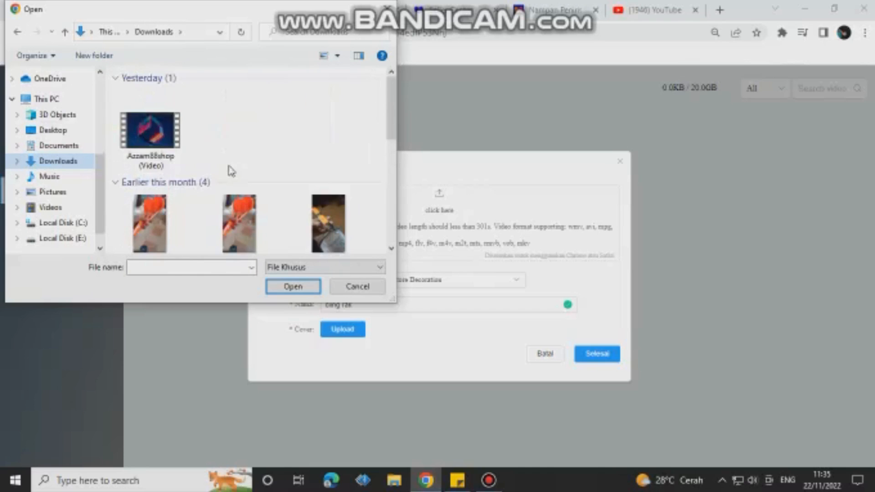
scroll(337, 132, "down", 3)
scroll(328, 182, "up", 4)
left_click(328, 201)
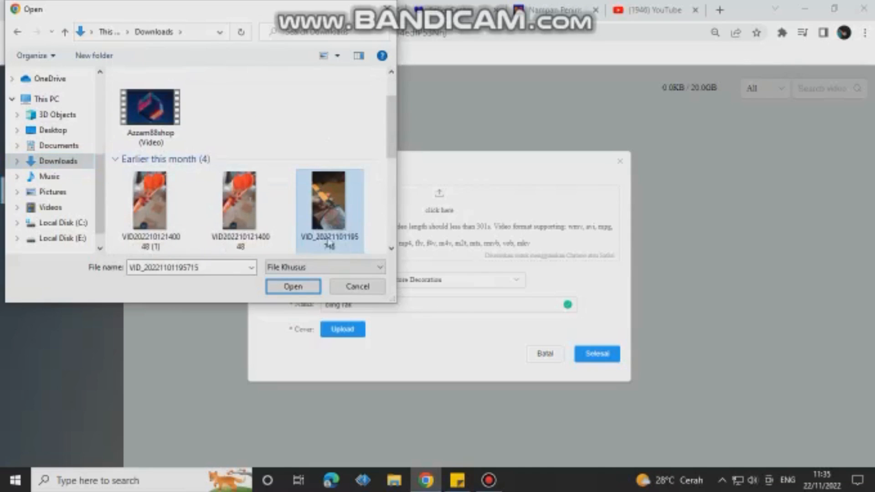
left_click(292, 287)
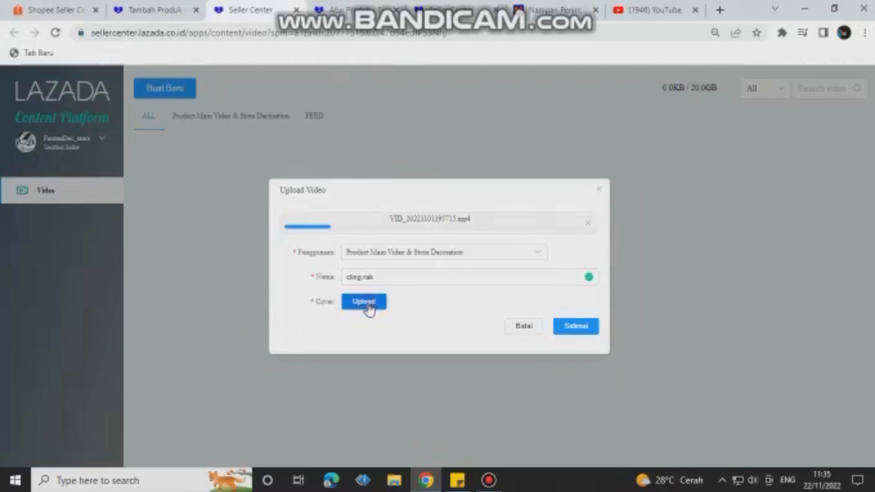
Step: Set the "Produk Kecantikan Serum Alami Facebook Post" image of the fried-food tray from Downloads as the video's cover and submit the upload
left_click(369, 304)
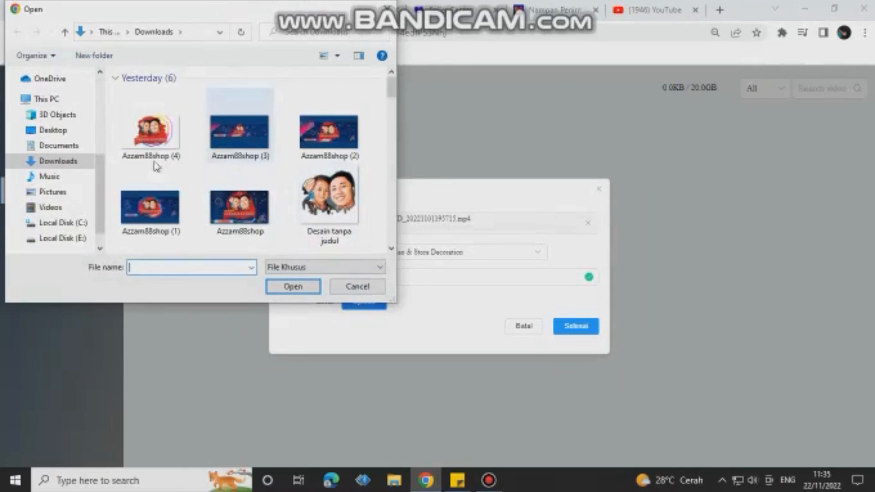
scroll(205, 169, "down", 8)
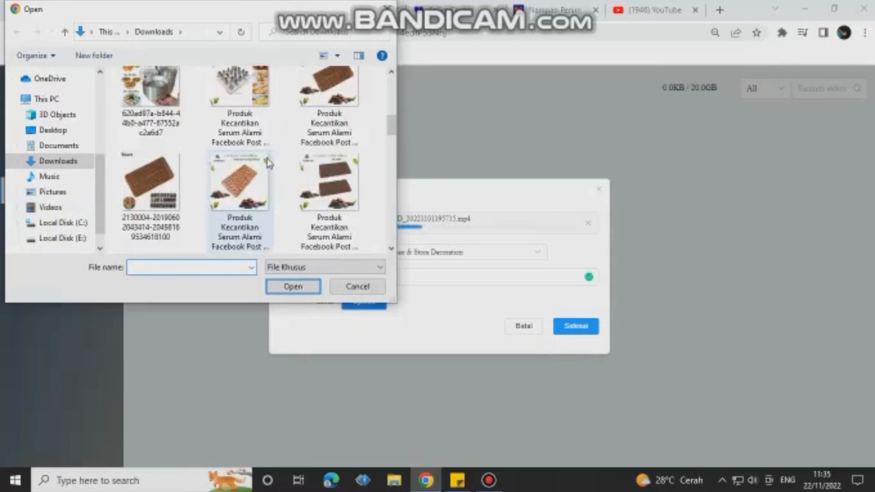
scroll(268, 163, "up", 8)
scroll(268, 163, "down", 10)
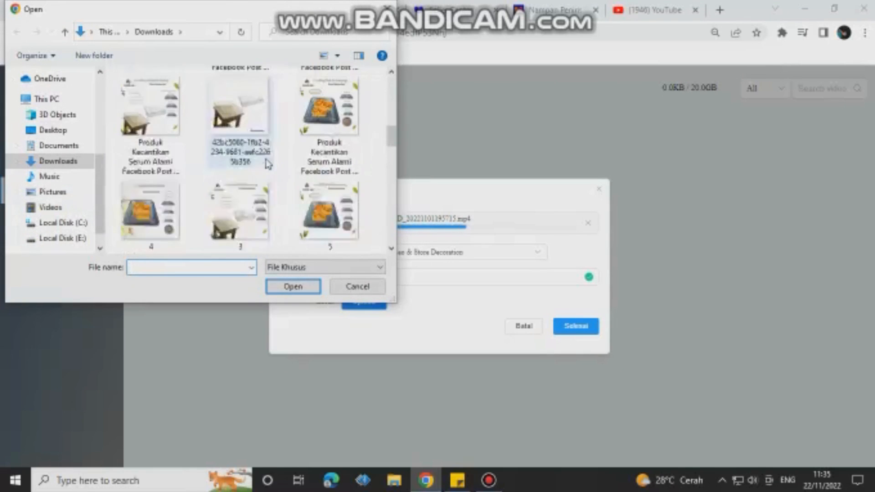
scroll(268, 163, "down", 6)
scroll(314, 127, "up", 6)
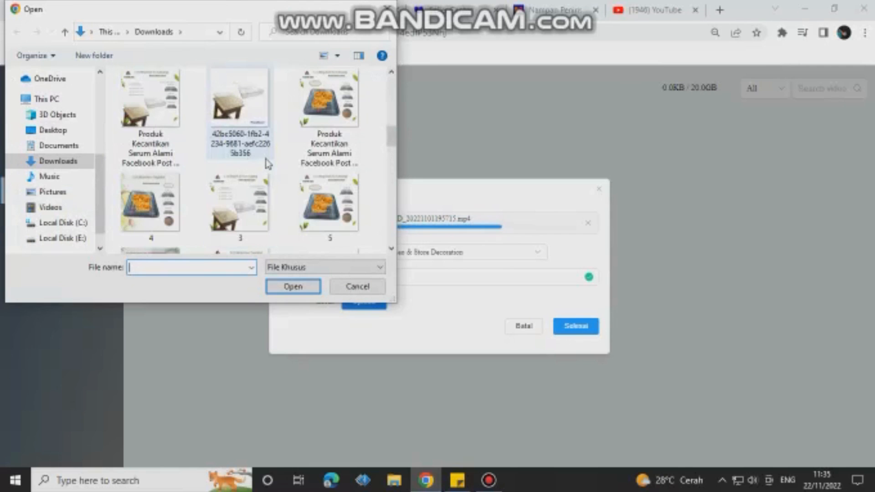
left_click(318, 122)
left_click(293, 286)
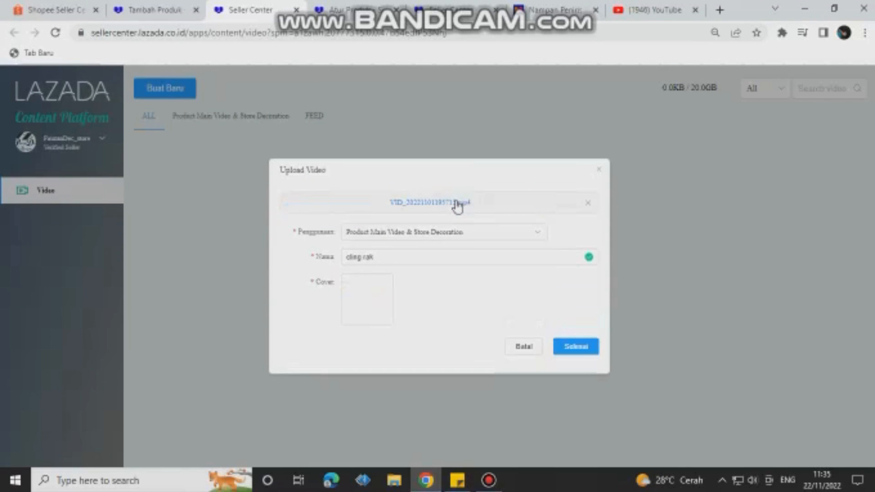
left_click(576, 346)
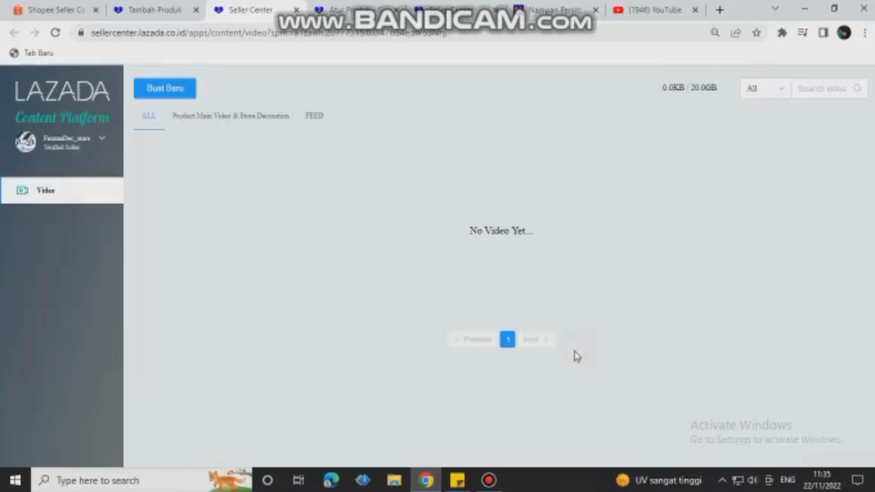
mouse_move(499, 249)
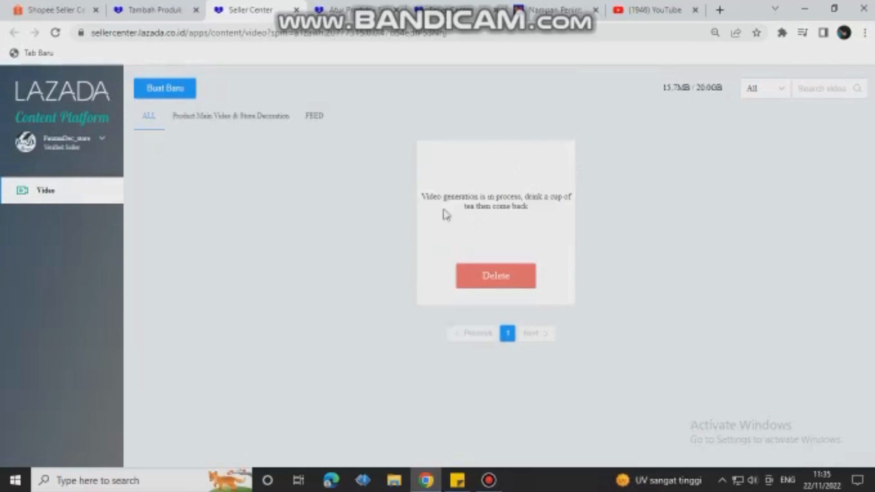
Step: Check the product form's media center and the video management page for the uploaded video, and close the media center
left_click(155, 10)
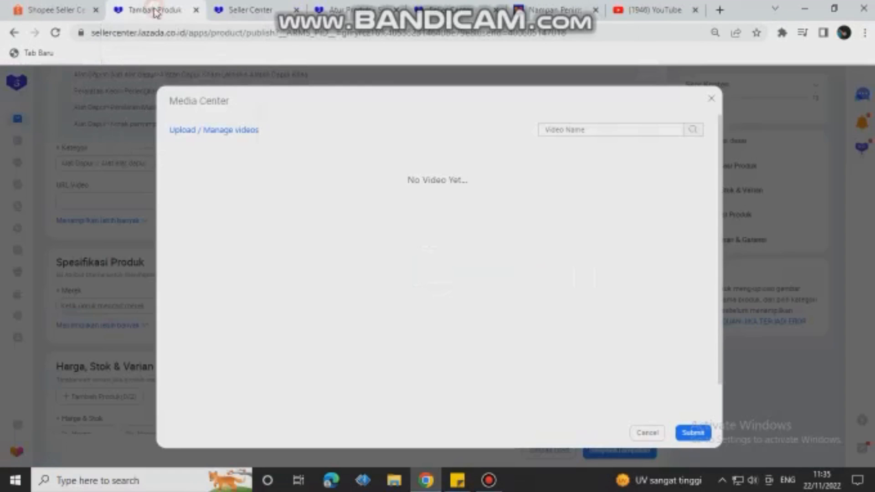
left_click(709, 99)
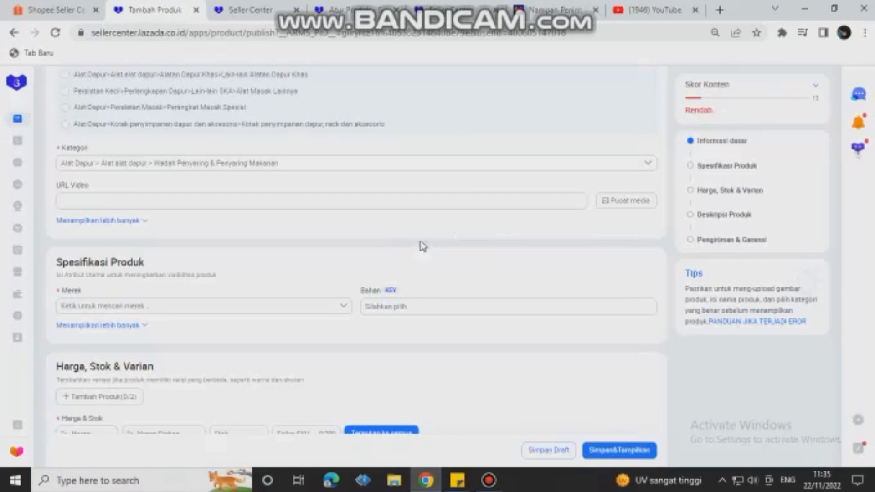
left_click(615, 203)
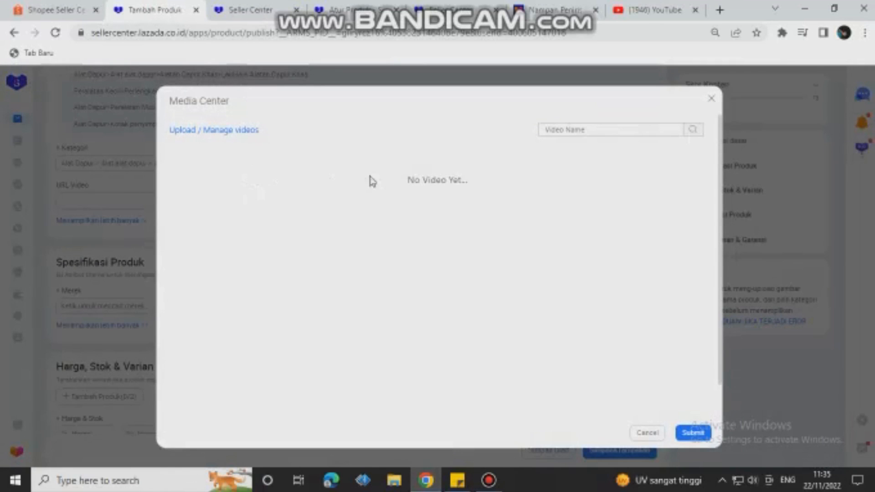
left_click(211, 130)
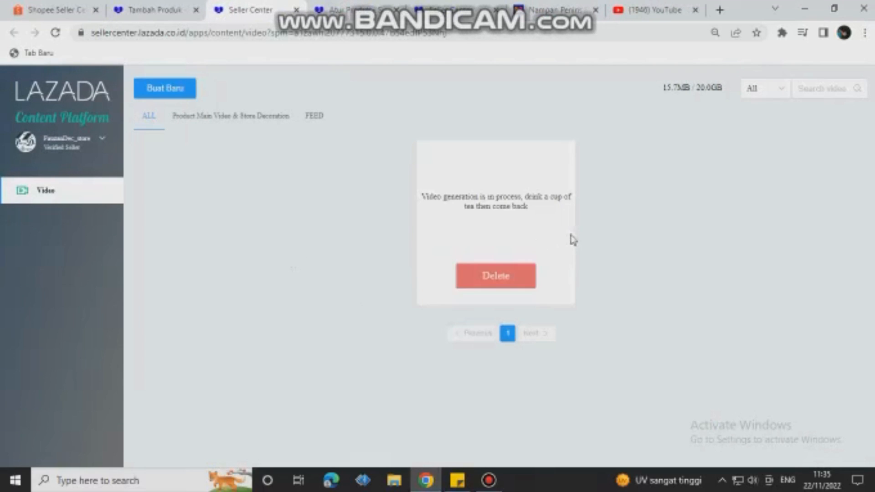
left_click(144, 12)
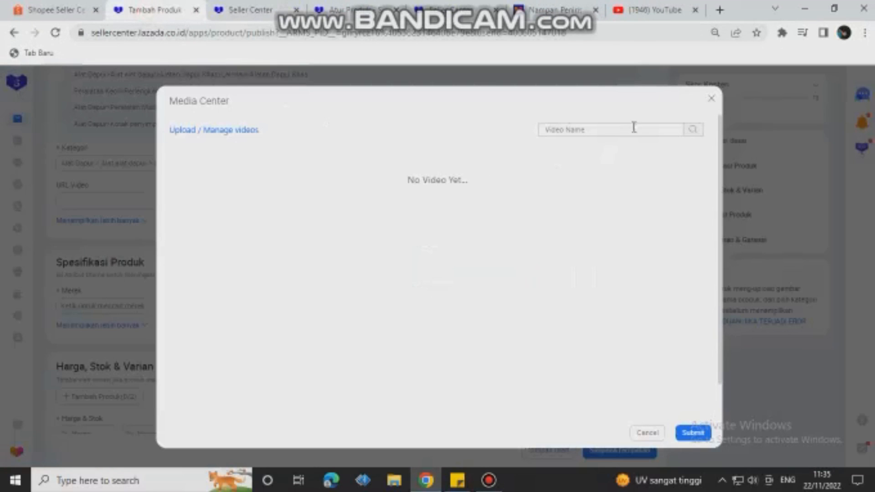
left_click(709, 104)
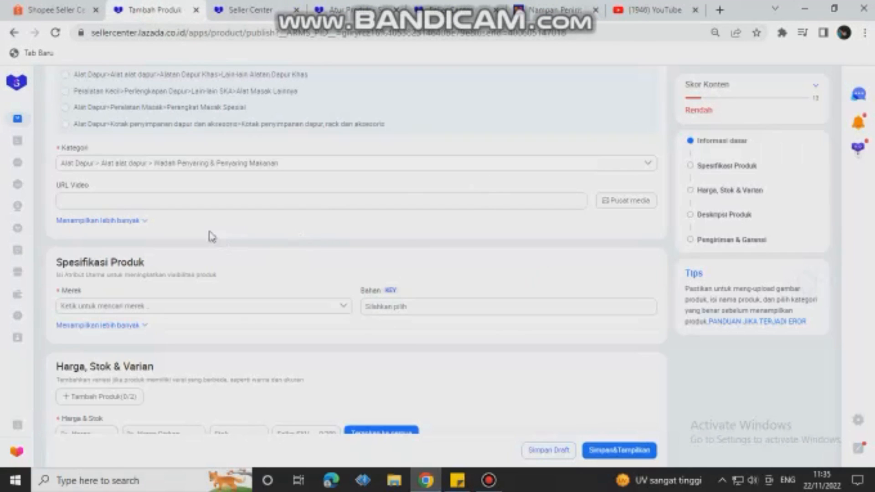
Step: Set the product's Merek to No Brand in the Spesifikasi Produk section
left_click(305, 197)
scroll(235, 233, "down", 1)
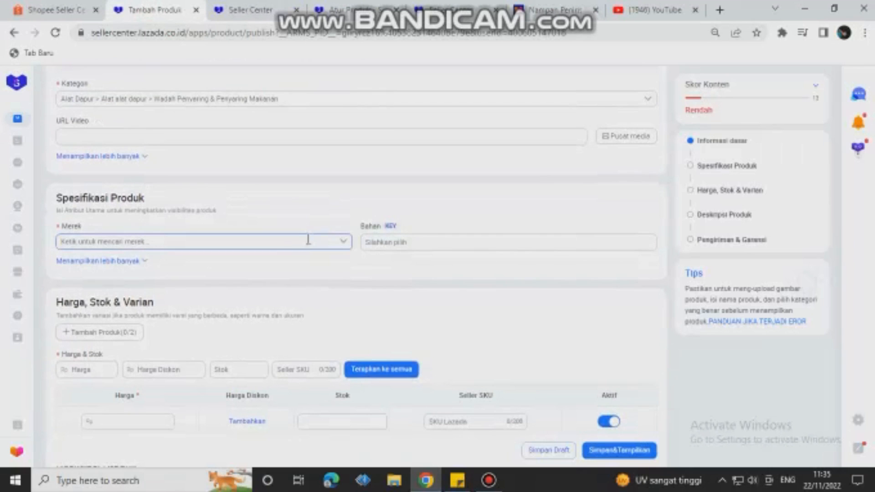
left_click(344, 242)
scroll(266, 232, "down", 1)
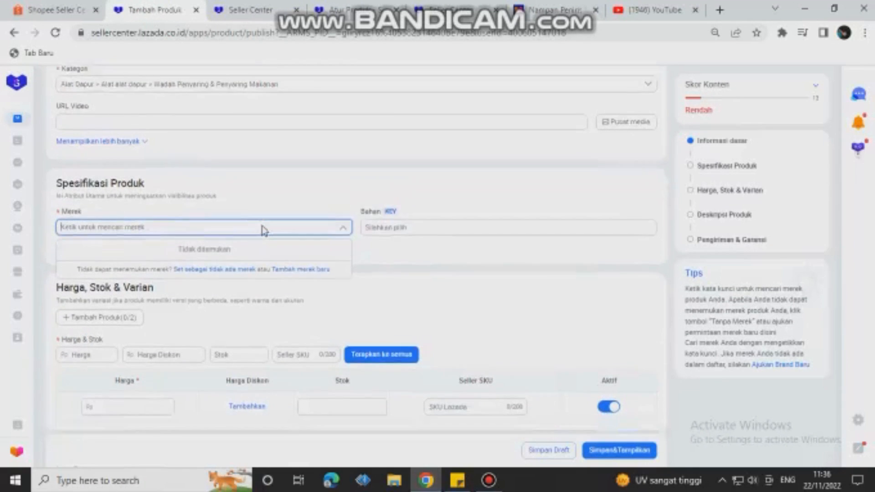
scroll(264, 231, "down", 1)
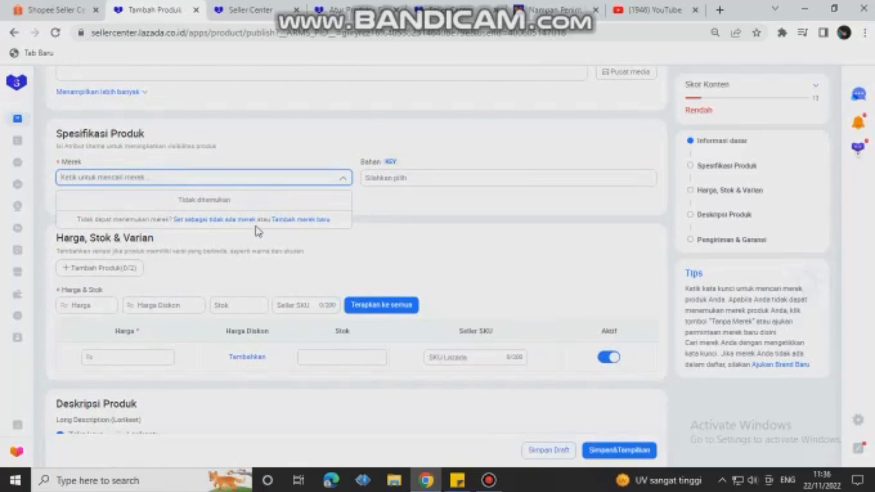
left_click(229, 219)
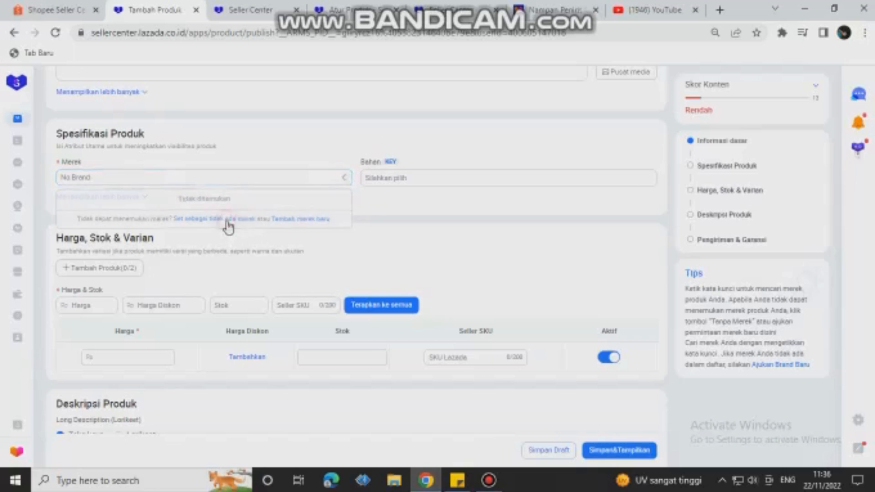
Step: Look through the Bahan options and enter "stainless" as the product's material
left_click(388, 178)
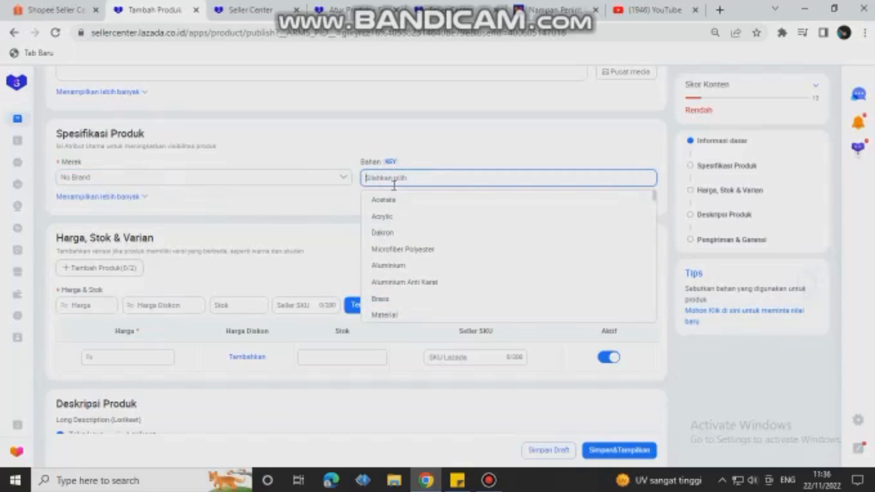
scroll(392, 237, "down", 6)
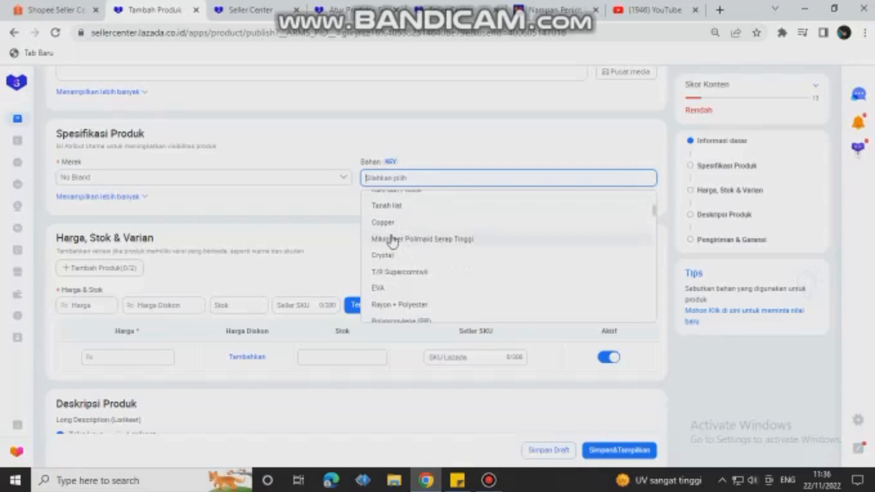
scroll(392, 239, "down", 5)
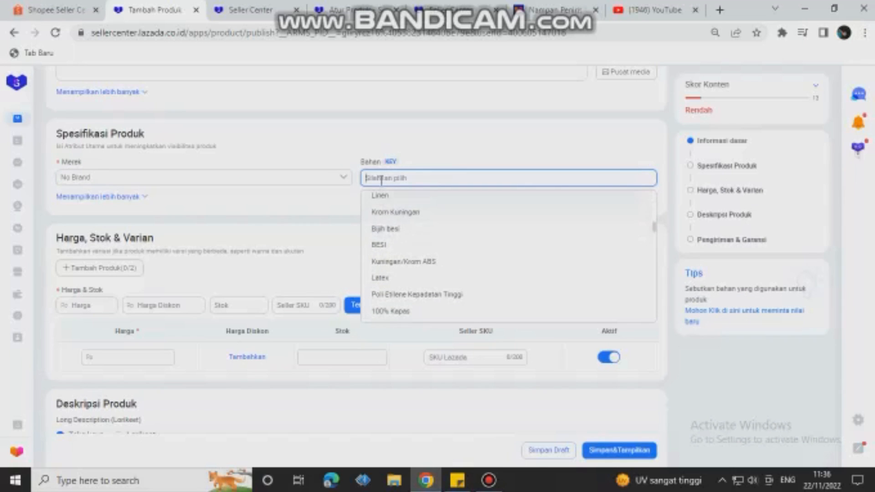
type("s")
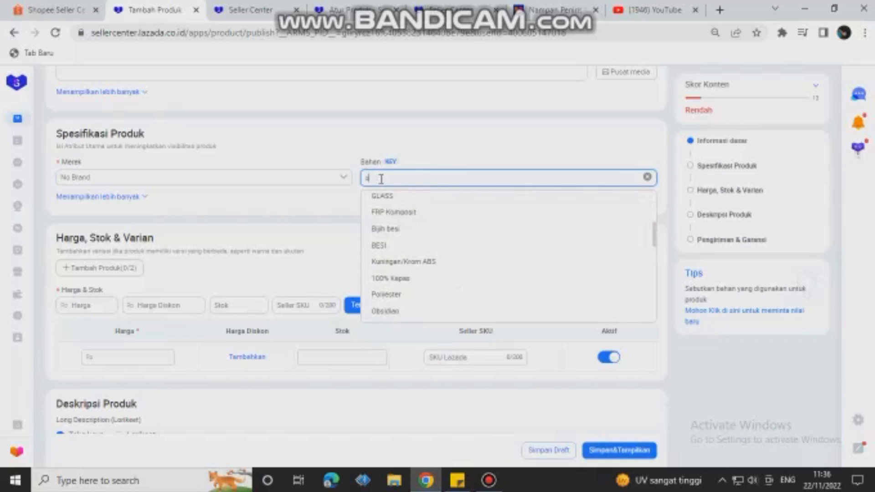
type("tain")
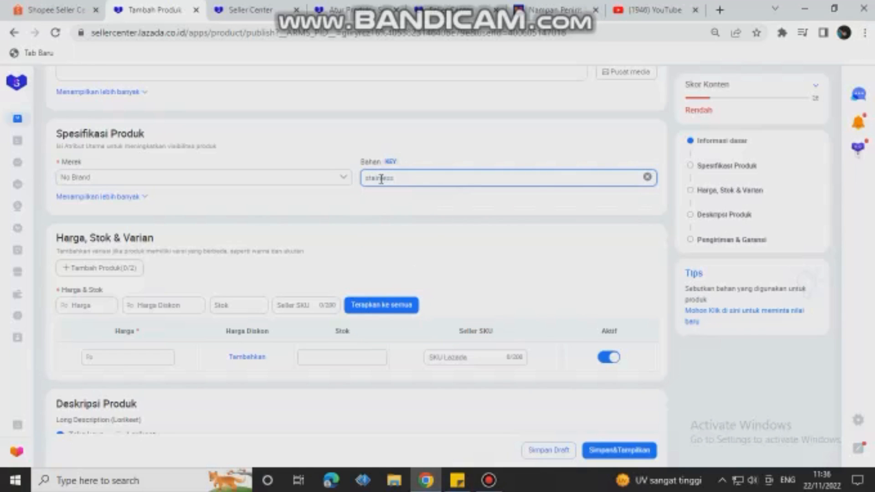
type("less")
Step: Expand the remaining Spesifikasi Produk attributes and enter "kotak" as the product's Model
left_click(131, 197)
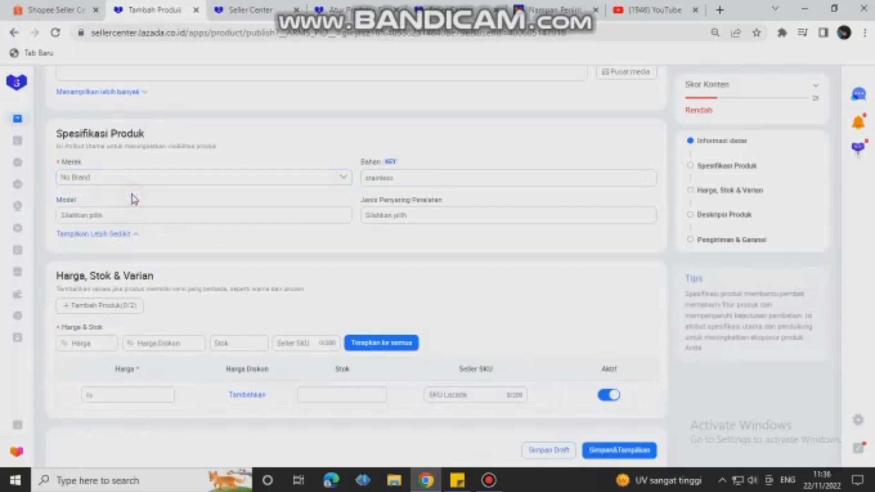
left_click(126, 218)
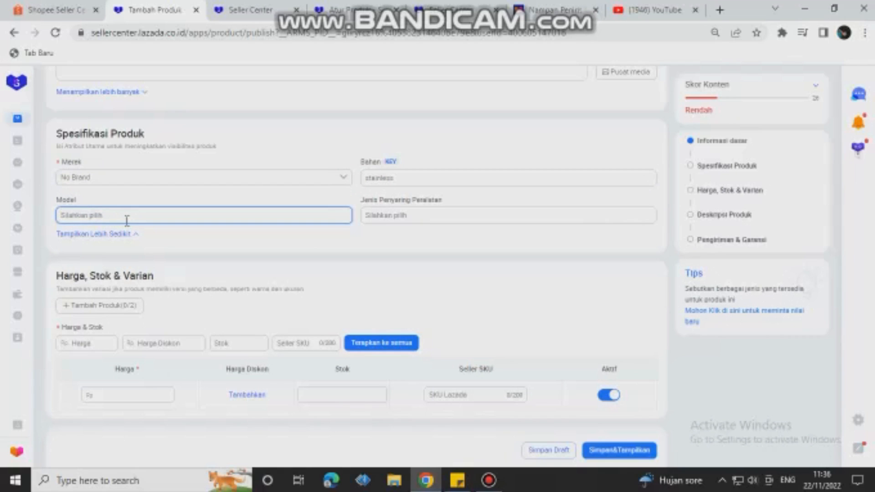
type("kotak")
scroll(267, 278, "down", 3)
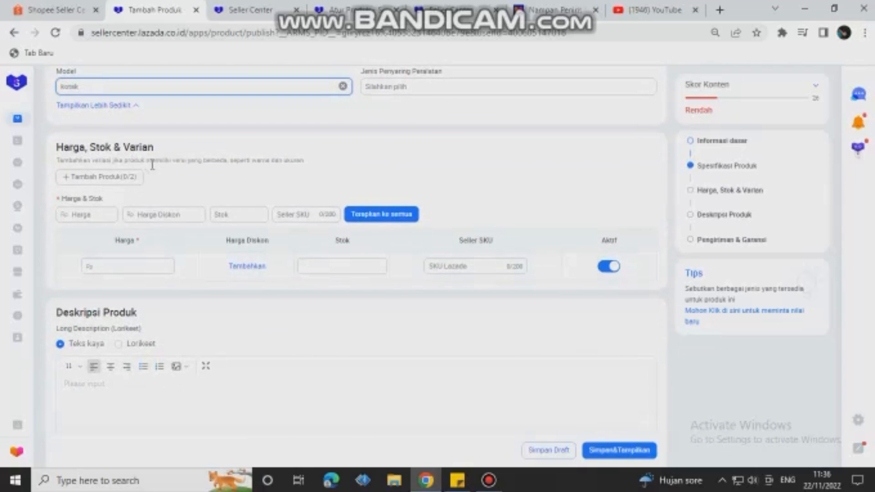
left_click(425, 147)
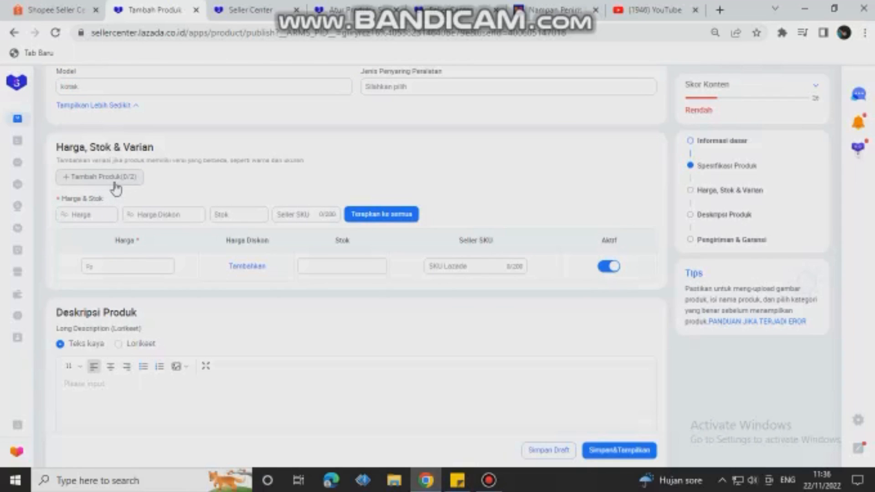
Step: Add a first variant in the Harga, Stok & Varian section and name it "isi paket"
left_click(131, 266)
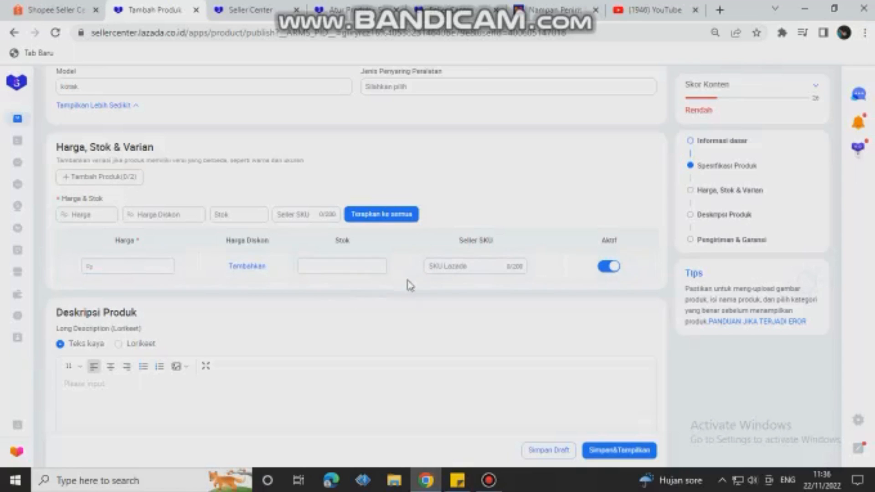
left_click(129, 215)
scroll(142, 206, "up", 2)
left_click(143, 206)
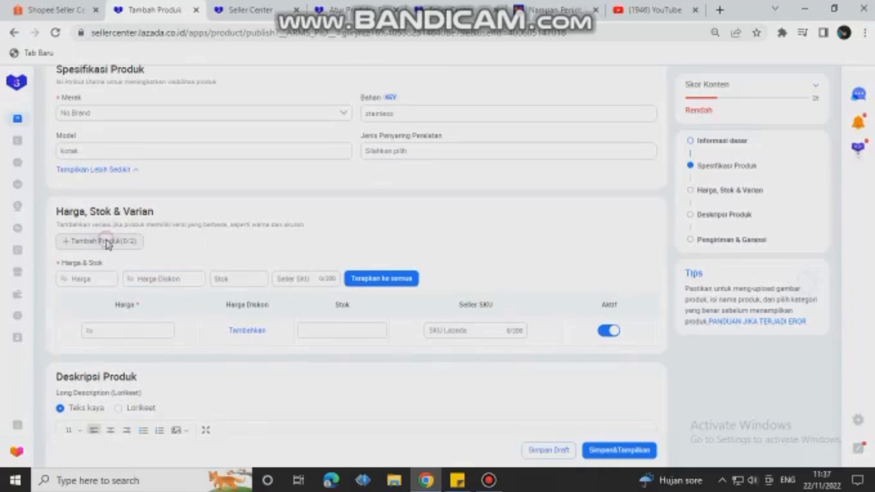
left_click(106, 242)
scroll(217, 219, "down", 1)
left_click(101, 220)
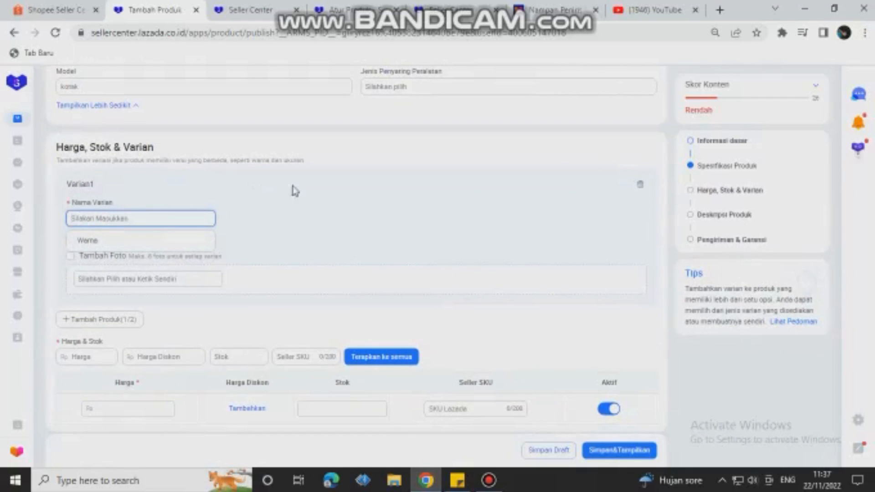
type("isi paket")
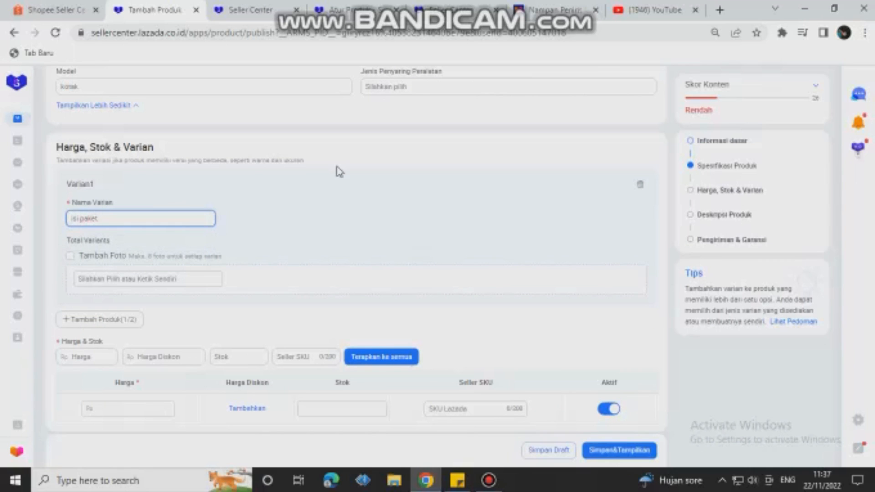
Step: Add the options "set keranjang" and "keranjang" to the isi paket variant
left_click(99, 277)
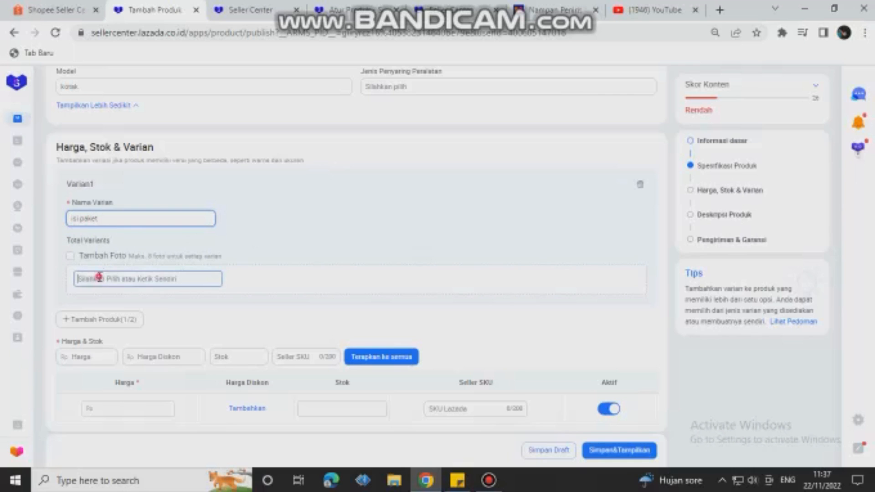
scroll(293, 214, "down", 3)
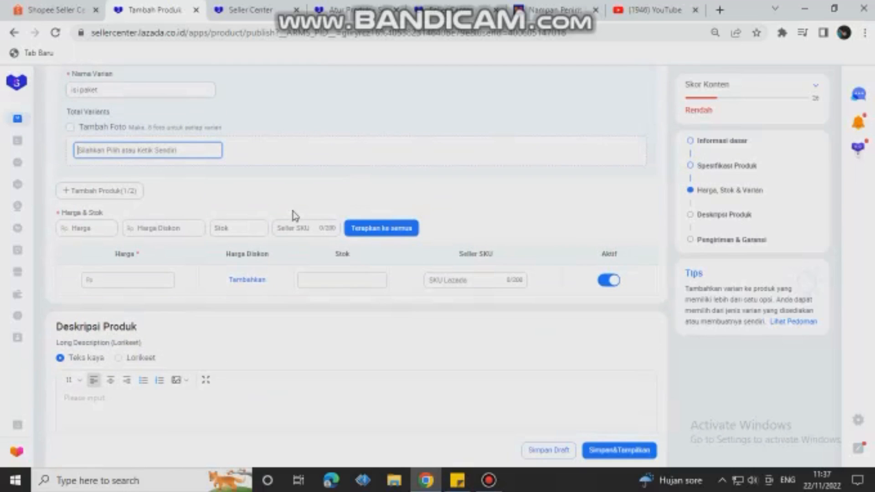
scroll(293, 214, "up", 2)
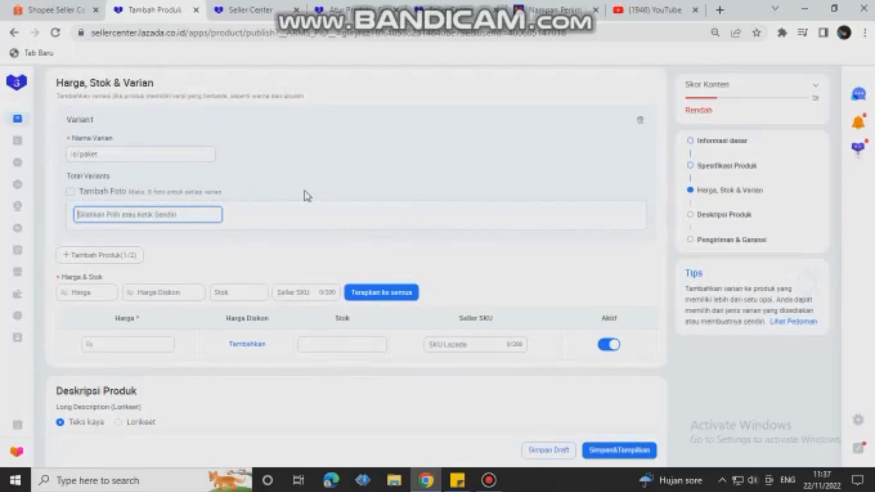
type("1")
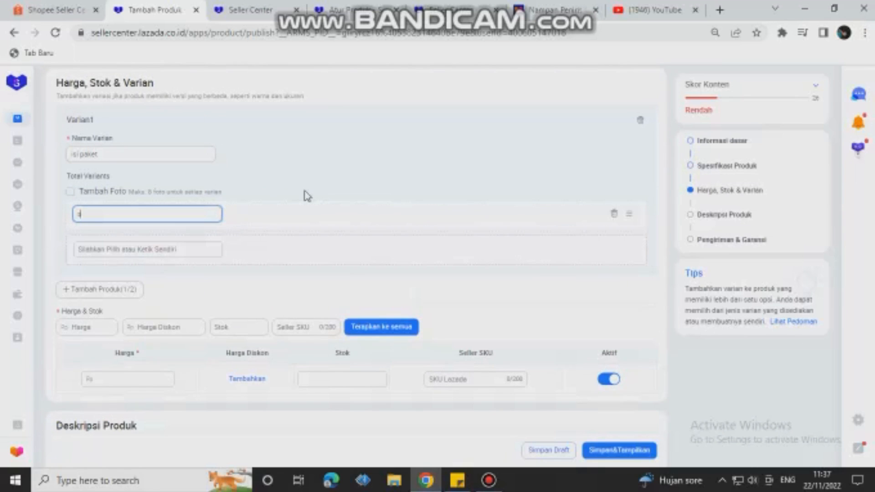
type("et ke")
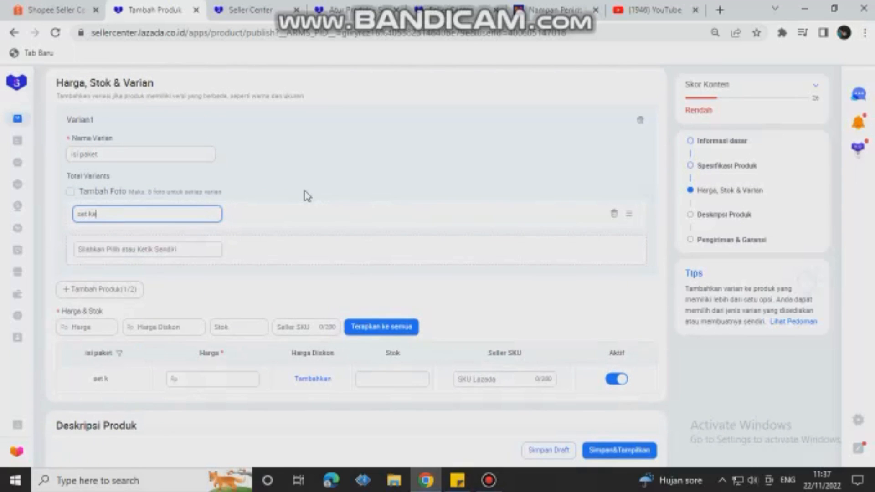
type("ranjang")
left_click(135, 244)
type("k")
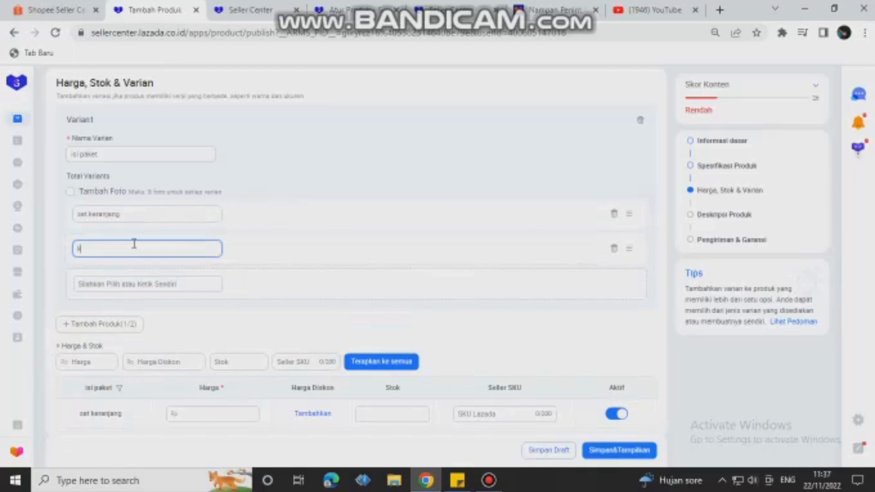
type("eranjang")
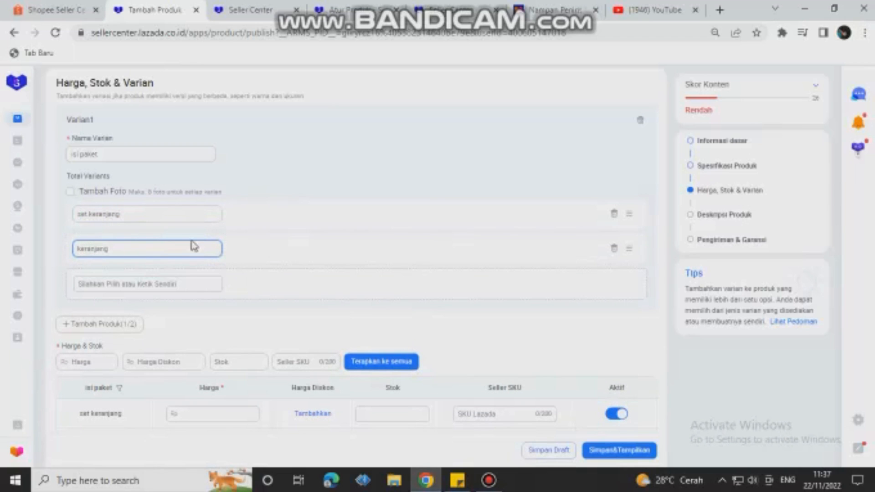
Step: Add a second variant to the product and name it "ukuran"
scroll(191, 247, "down", 1)
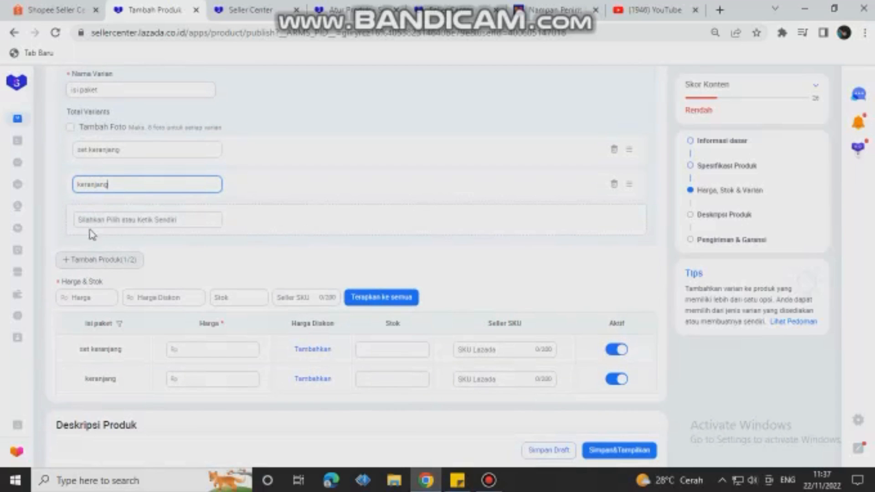
left_click(102, 262)
left_click(94, 300)
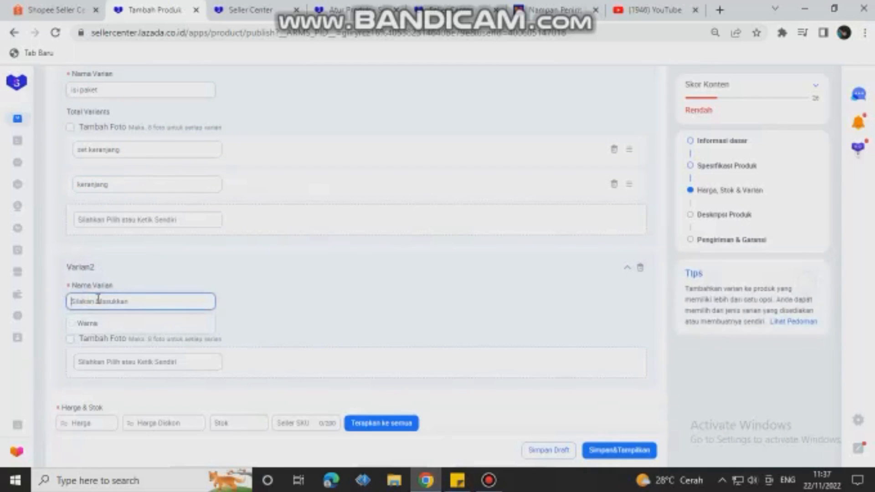
type("ukur")
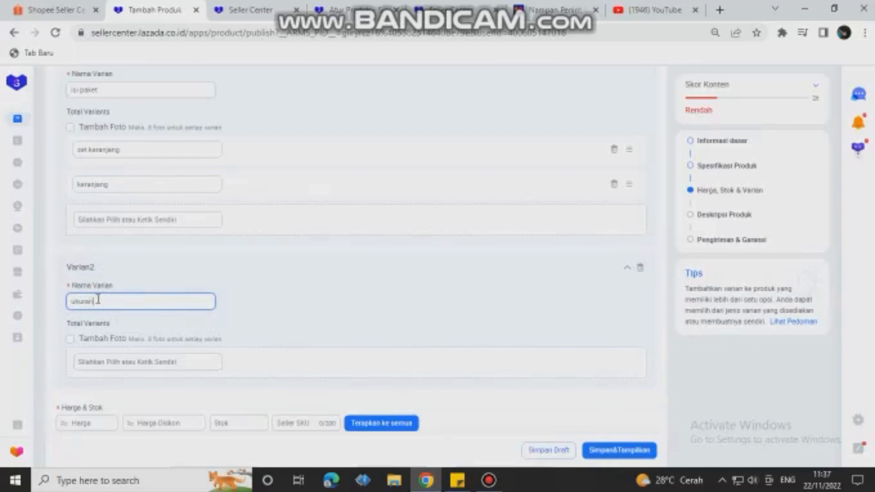
type("an")
left_click(292, 278)
Step: Add the size options "besar", "sedang" and "kecil" to the ukuran variant
scroll(297, 283, "down", 3)
left_click(100, 237)
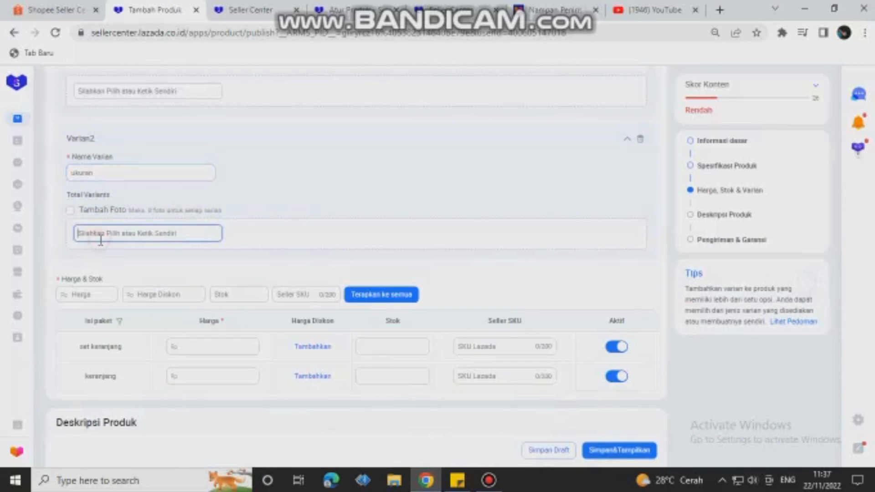
type("besar")
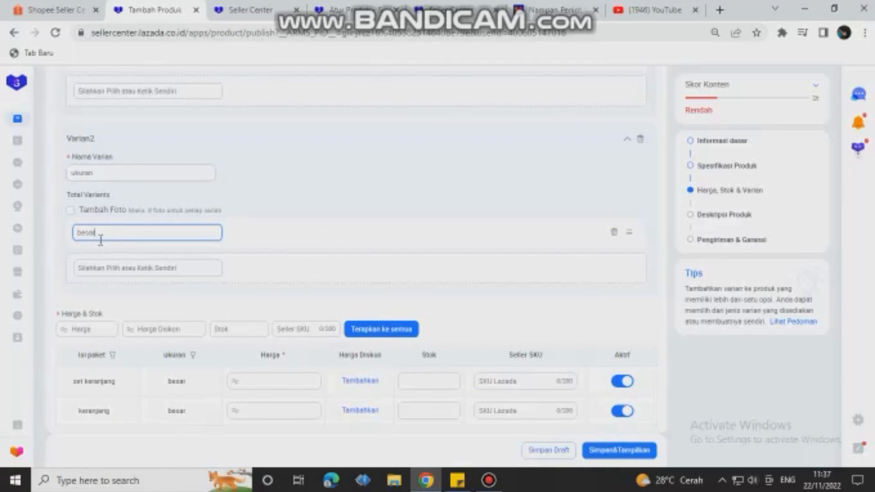
left_click(92, 268)
type("kecil")
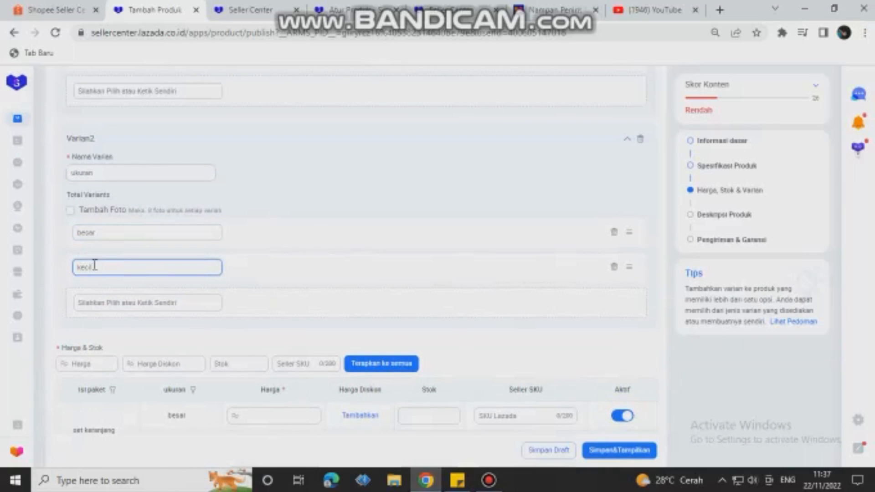
double_click(109, 268)
type("sedang")
scroll(116, 287, "down", 2)
left_click(116, 235)
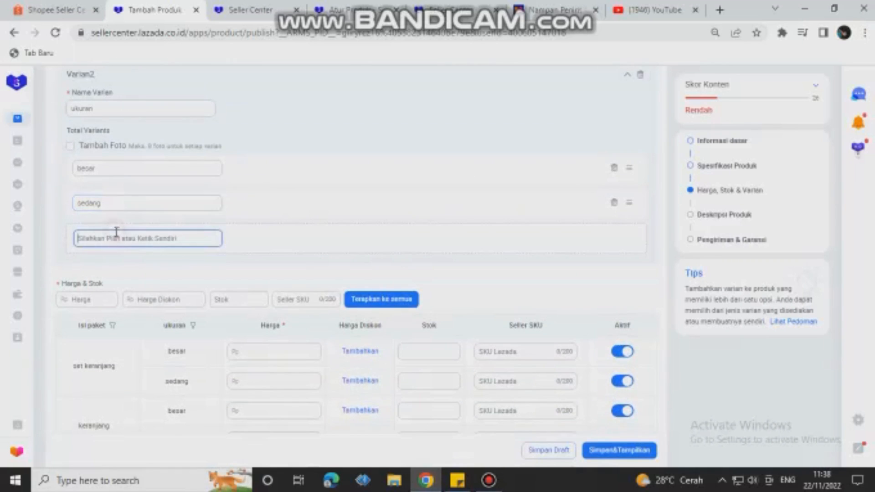
type("kecil")
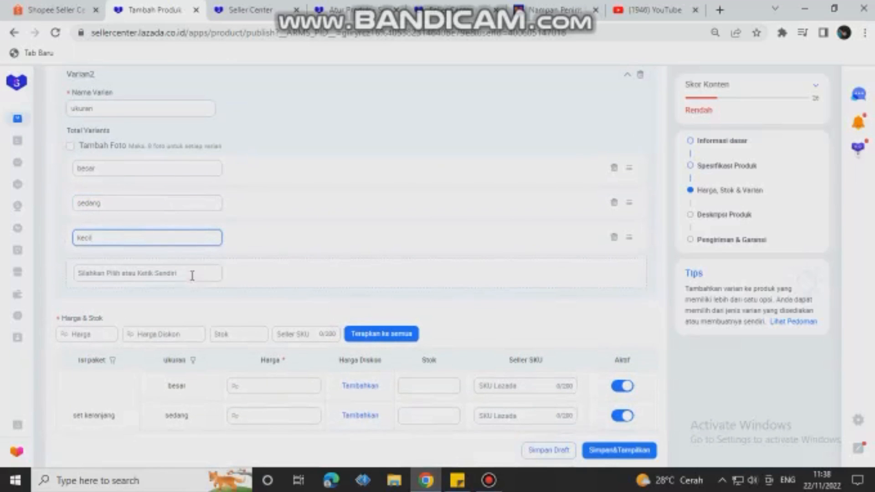
Step: Review the Harga & Stok table's rows for each isi paket and ukuran combination against the variant definitions
scroll(193, 277, "down", 2)
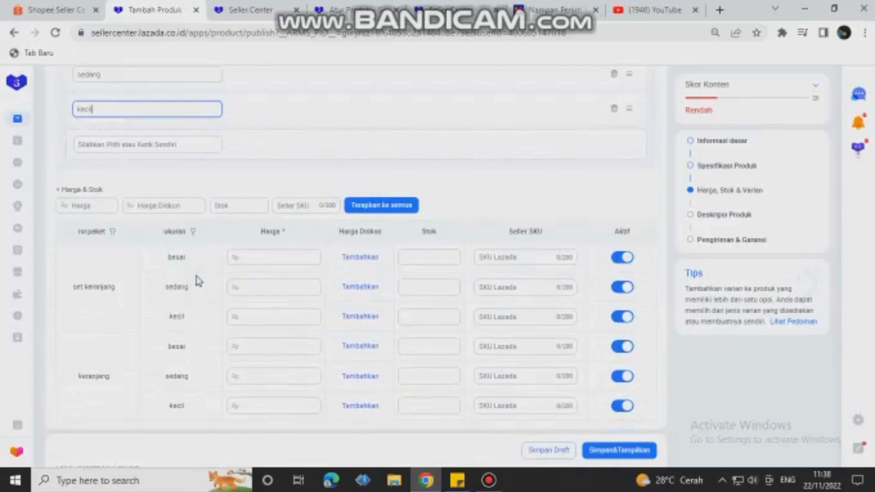
scroll(211, 275, "down", 1)
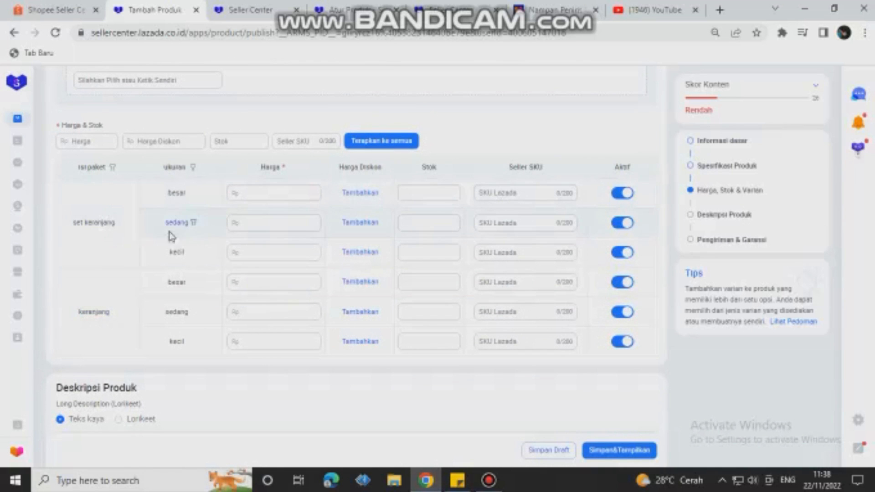
scroll(118, 221, "up", 8)
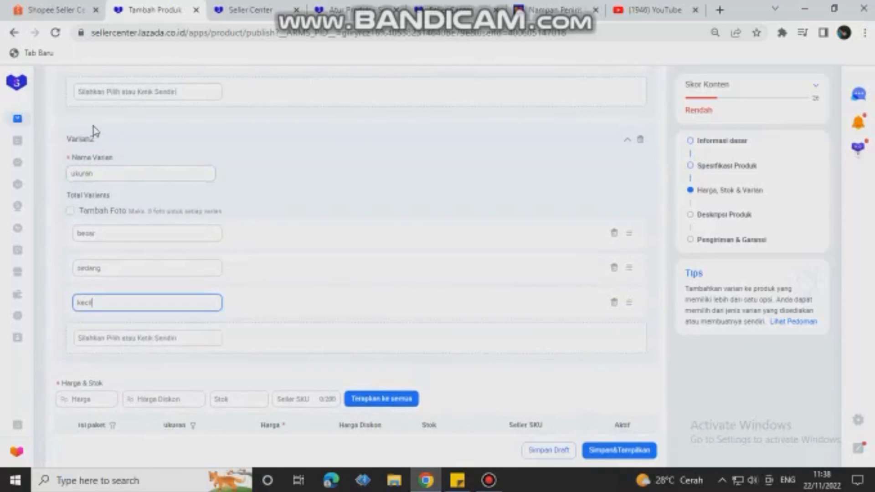
scroll(96, 146, "down", 7)
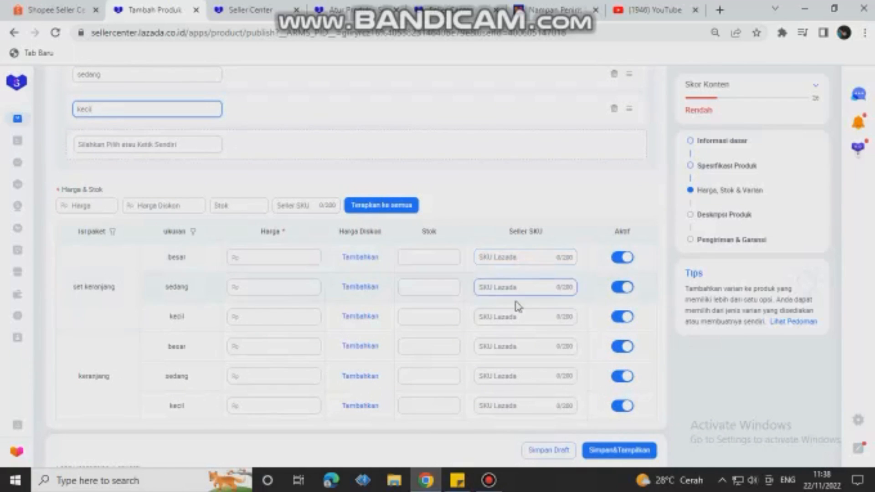
scroll(309, 232, "up", 3)
scroll(357, 226, "down", 5)
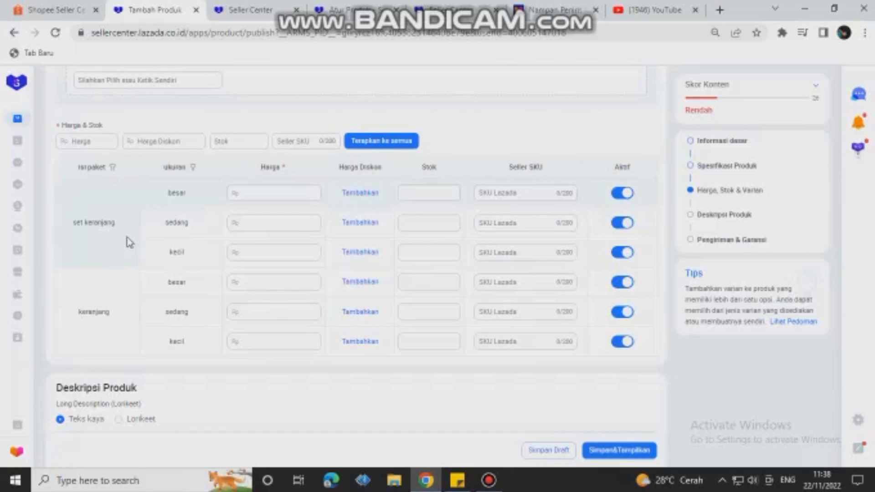
scroll(127, 240, "down", 3)
scroll(128, 221, "up", 3)
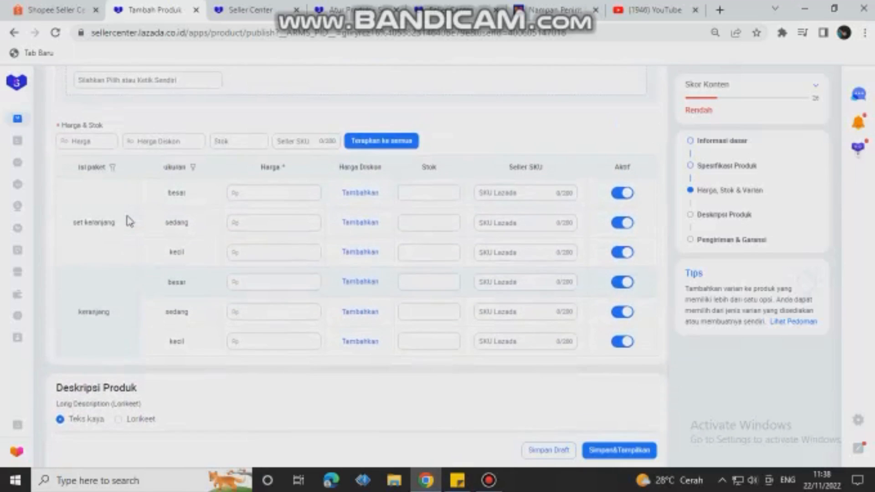
Step: Enable separate package dimensions and weight for each variant in the shipping information, and check the Harga & Stok table's package columns
scroll(129, 221, "down", 12)
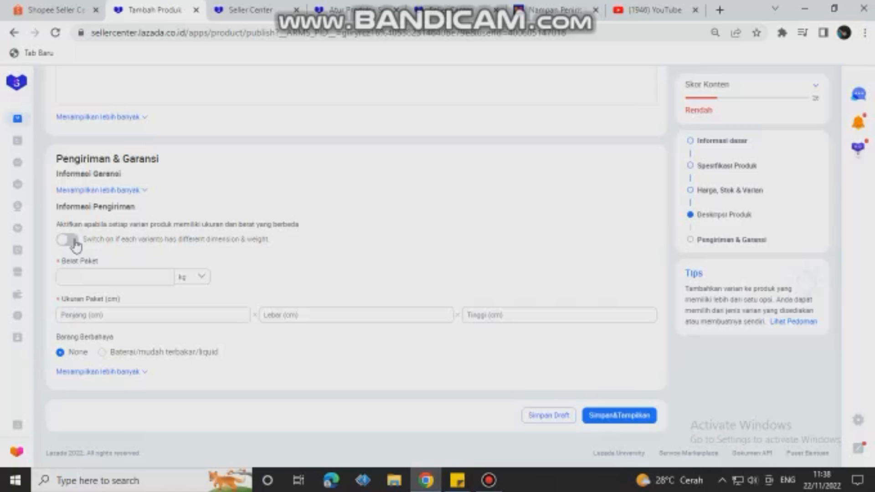
left_click(73, 240)
scroll(395, 270, "down", 1)
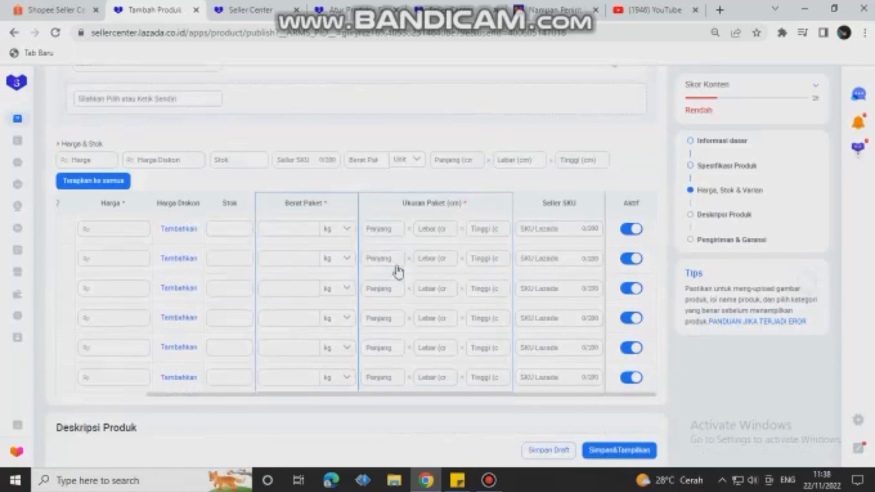
scroll(173, 267, "up", 2)
scroll(272, 303, "down", 3)
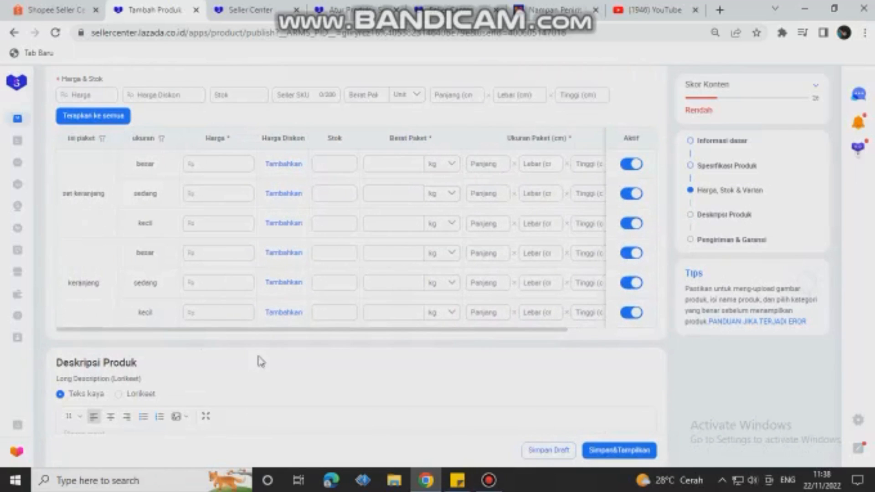
Step: Set the price of the set keranjang variant in size besar to Rp 60000
left_click(213, 163)
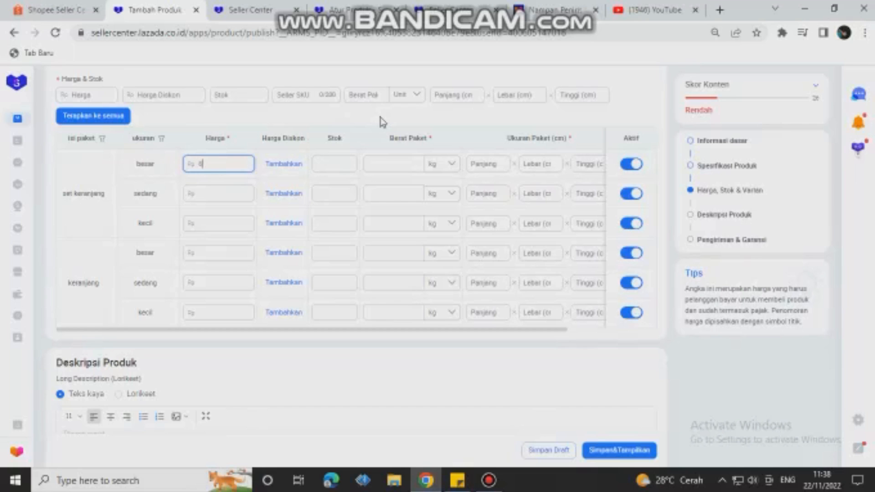
type("0000")
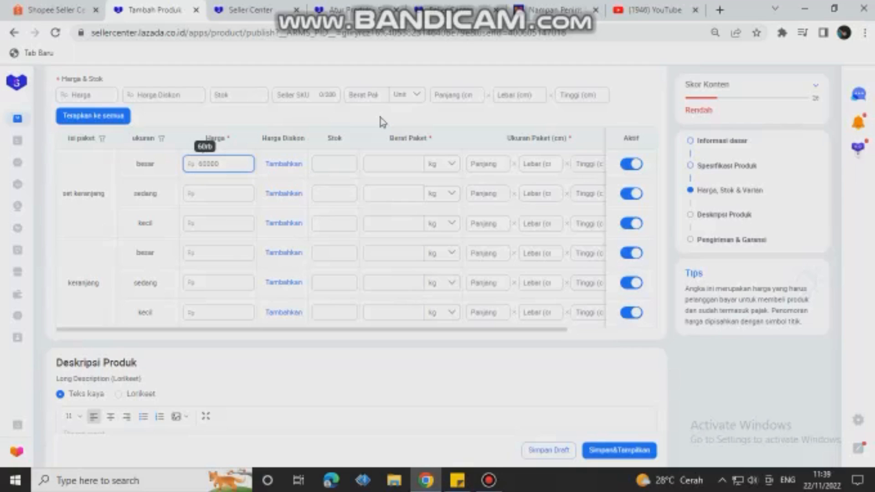
Step: Set the set keranjang variant's prices to Rp 57000 for size sedang and Rp 49000 for size kecil
left_click(210, 196)
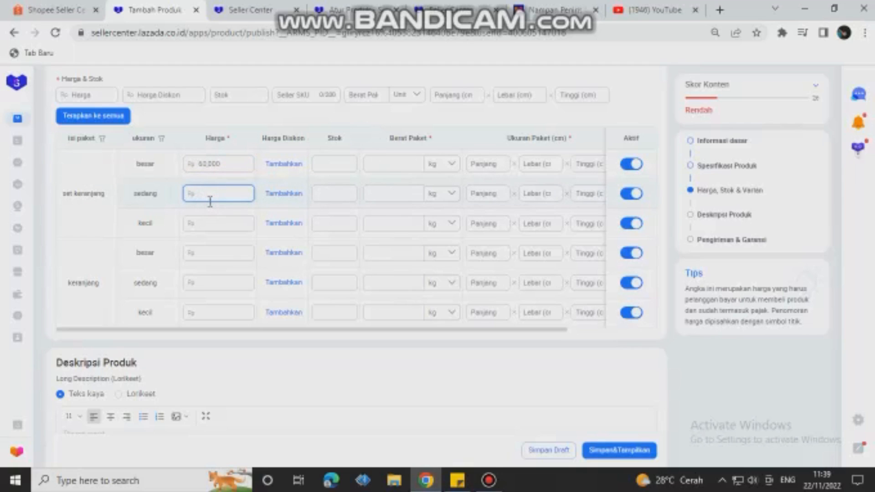
type("57000")
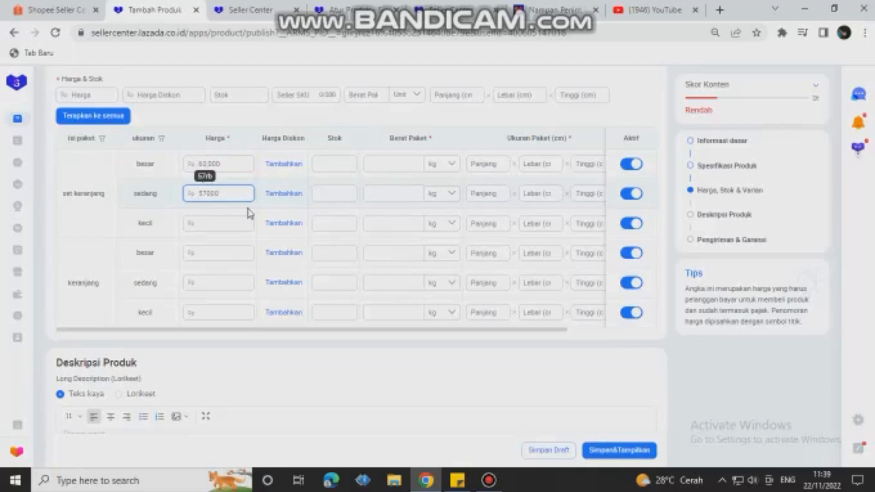
left_click(214, 228)
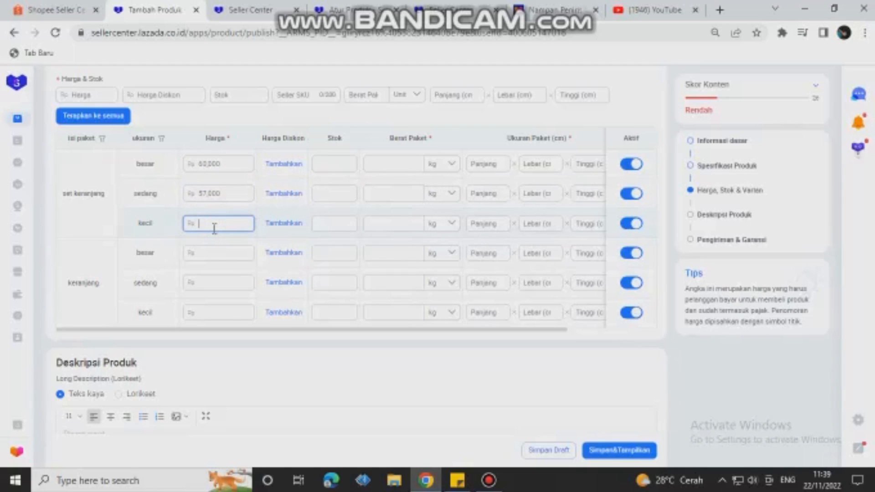
type("49000")
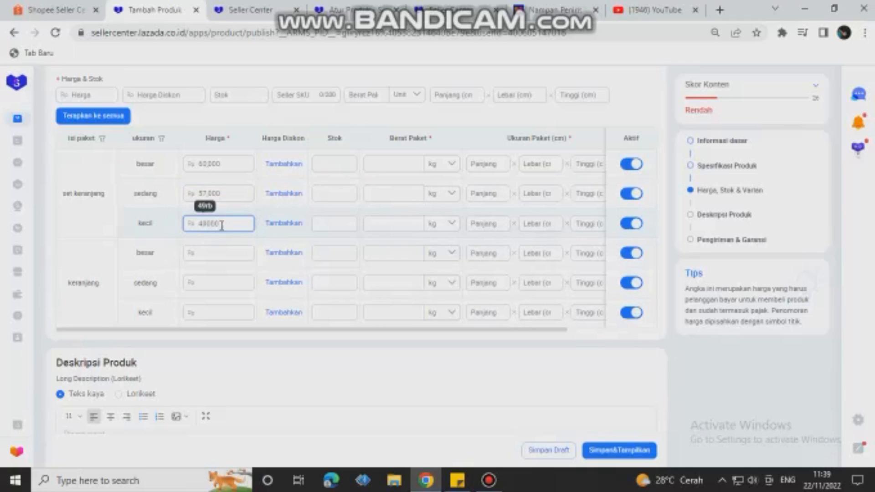
Step: Set the keranjang variant's prices to Rp 45000 for besar, Rp 39000 for sedang and Rp 27000 for kecil
left_click(223, 255)
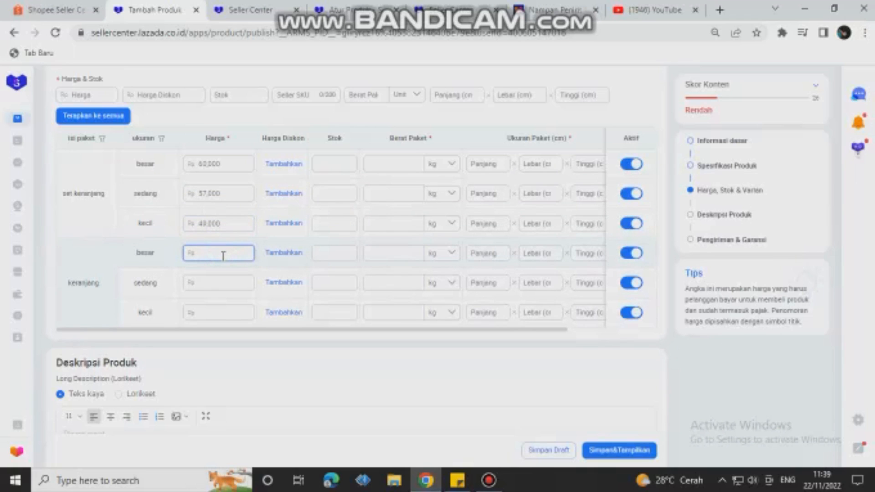
type("45000")
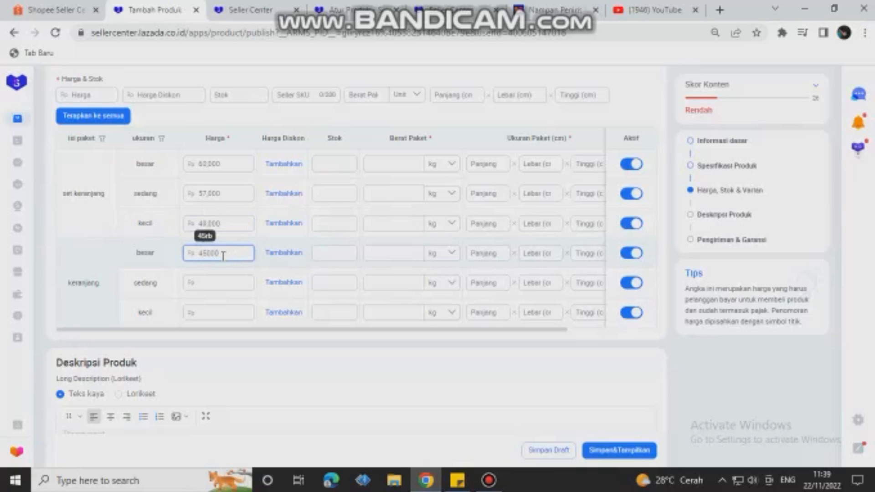
left_click(202, 286)
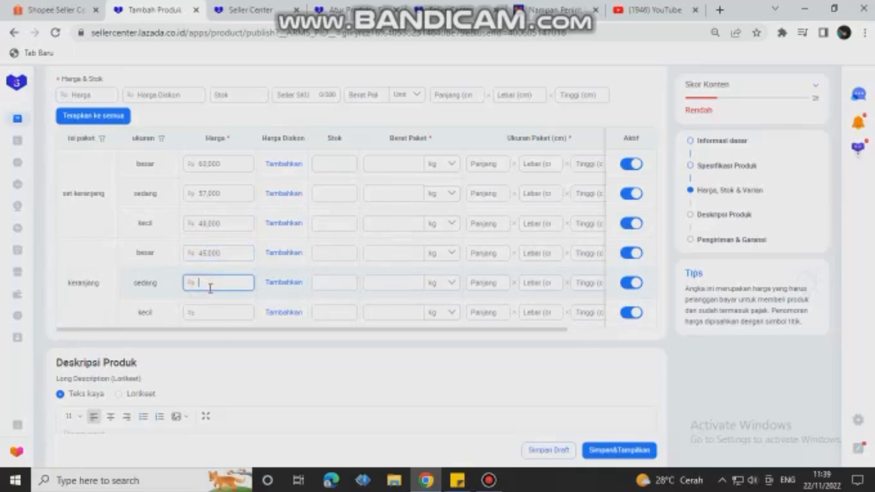
type("39000")
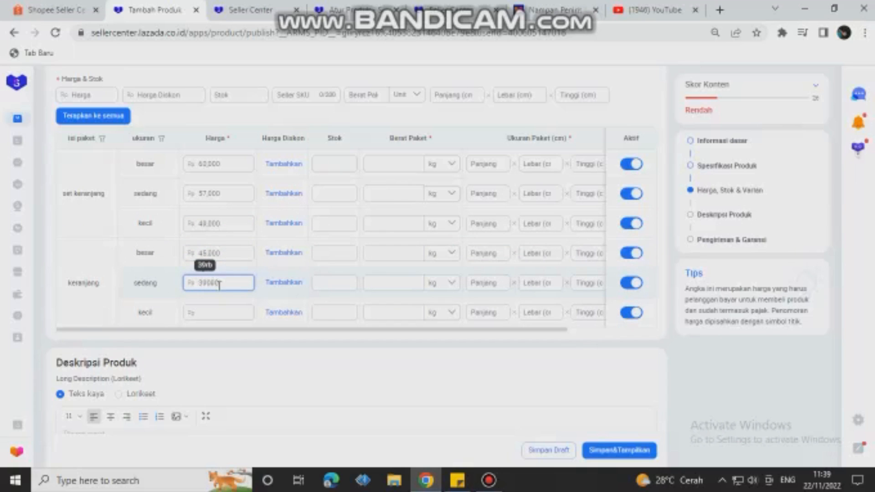
left_click(204, 312)
type("27")
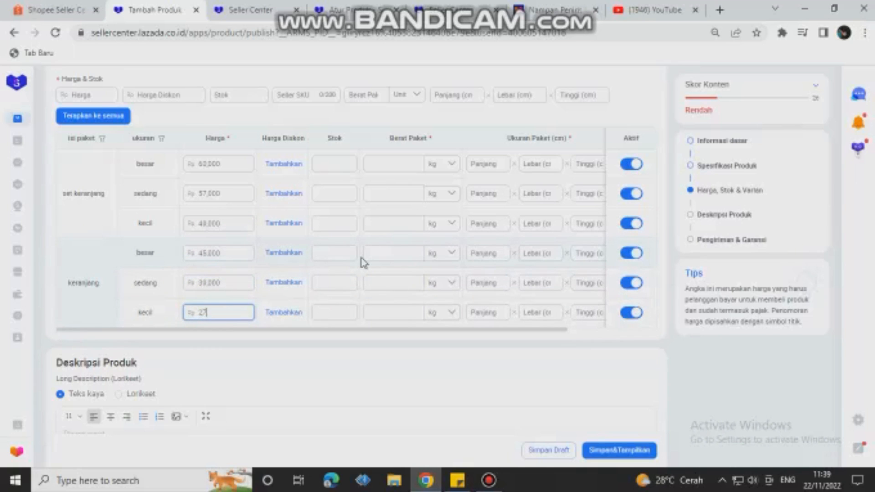
type("000")
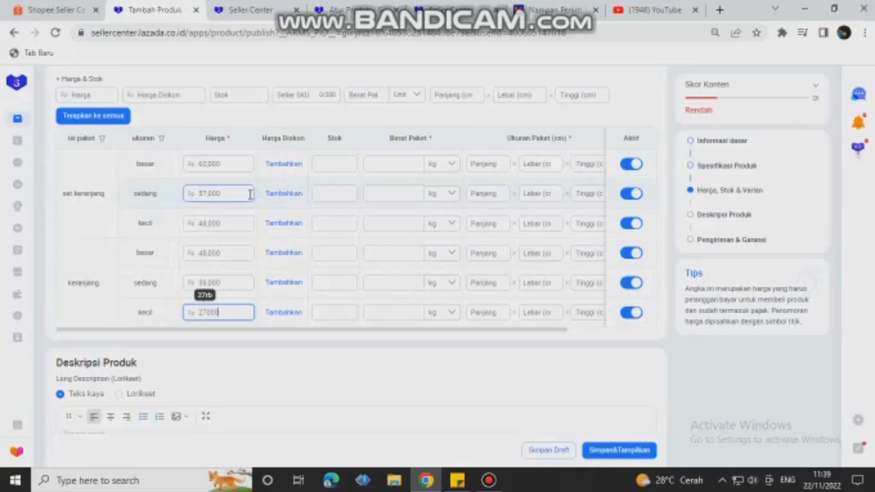
left_click(250, 344)
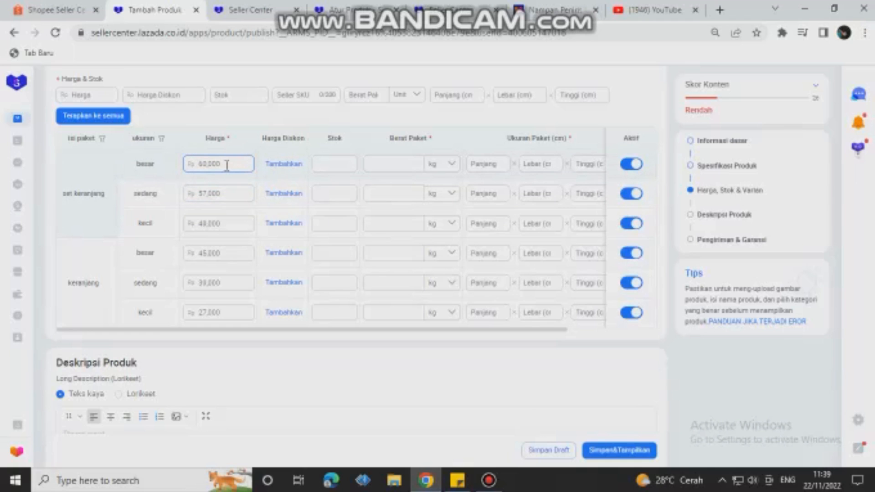
left_click(275, 165)
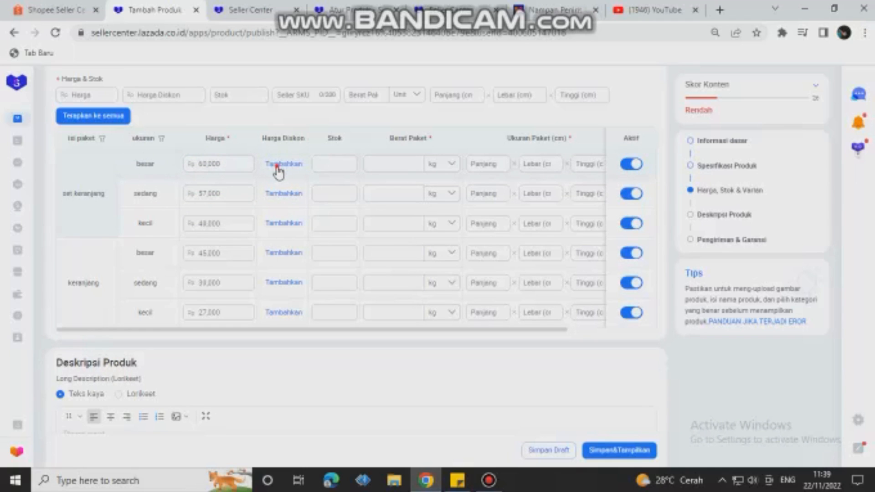
left_click(278, 168)
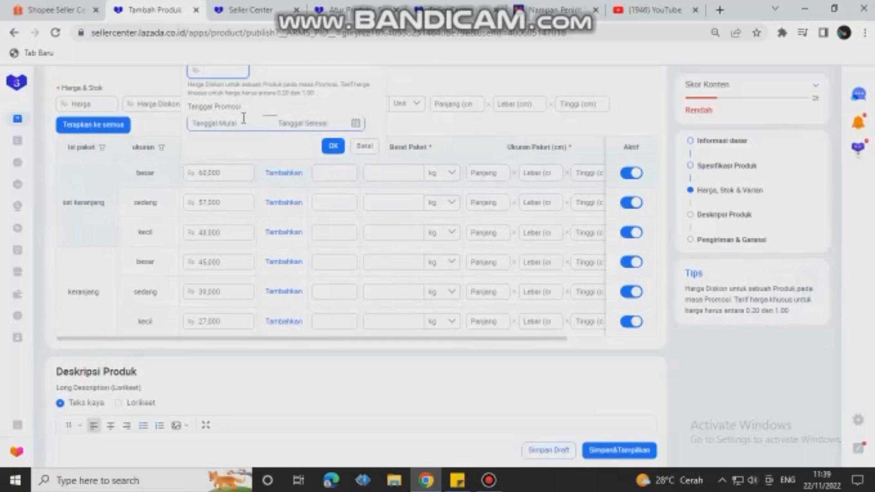
scroll(293, 145, "up", 3)
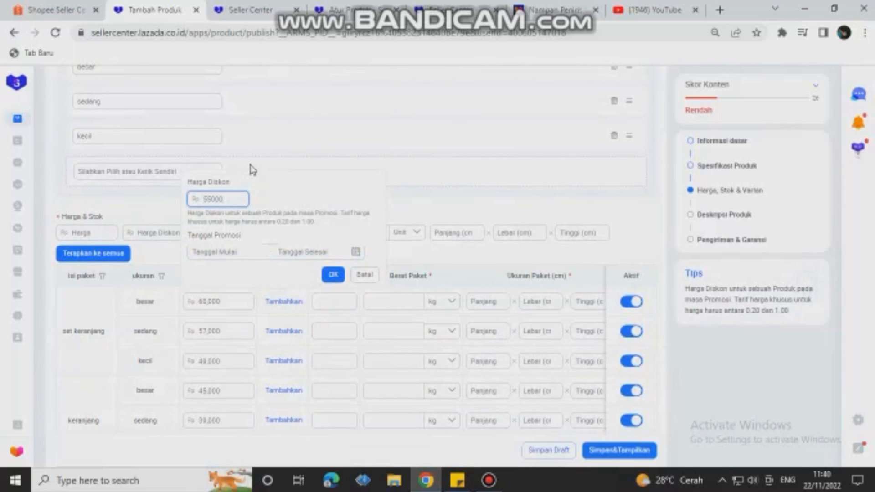
left_click(220, 252)
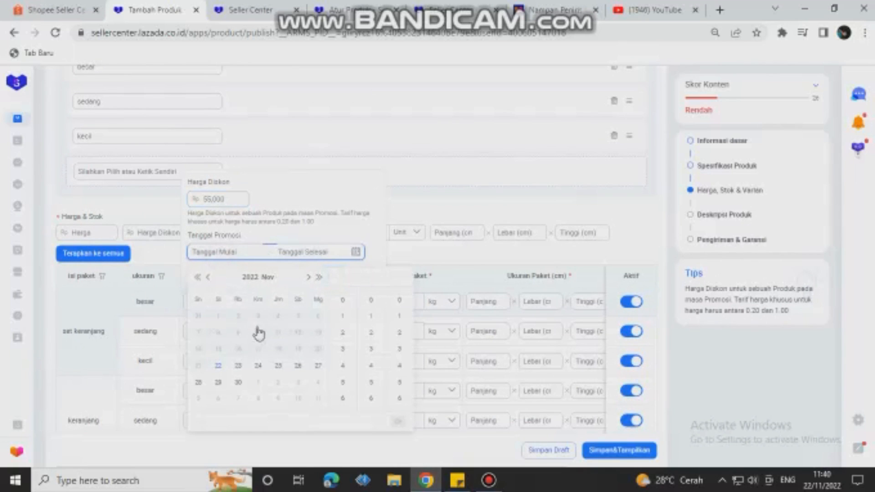
left_click(217, 365)
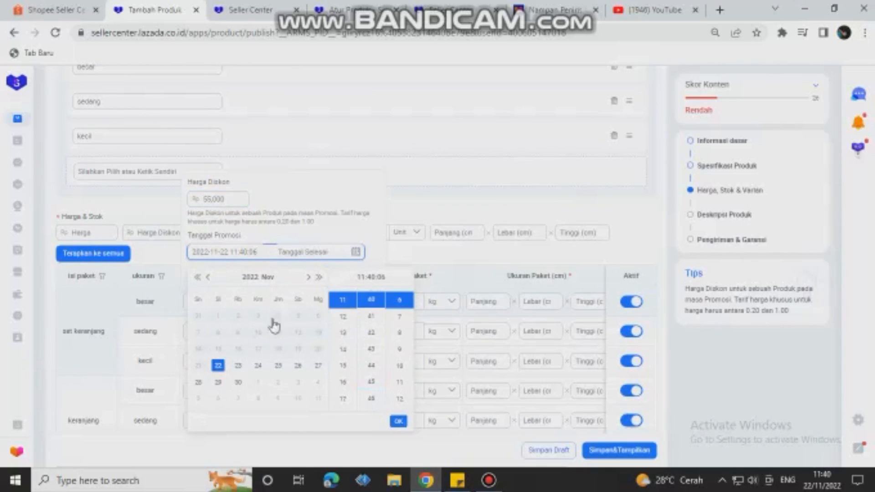
left_click(399, 421)
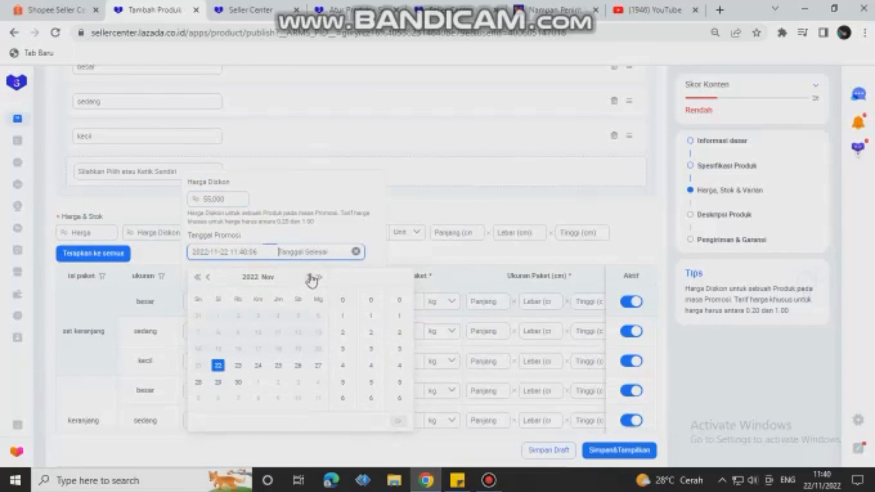
scroll(314, 283, "down", 1)
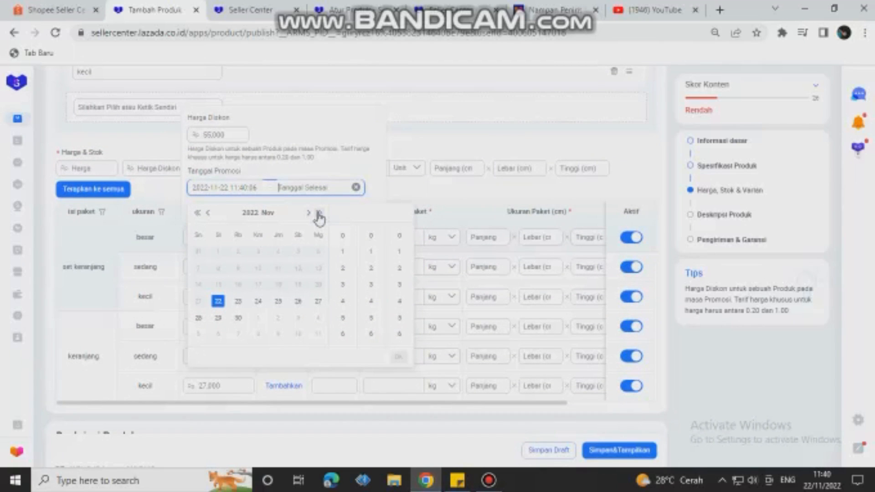
left_click(258, 317)
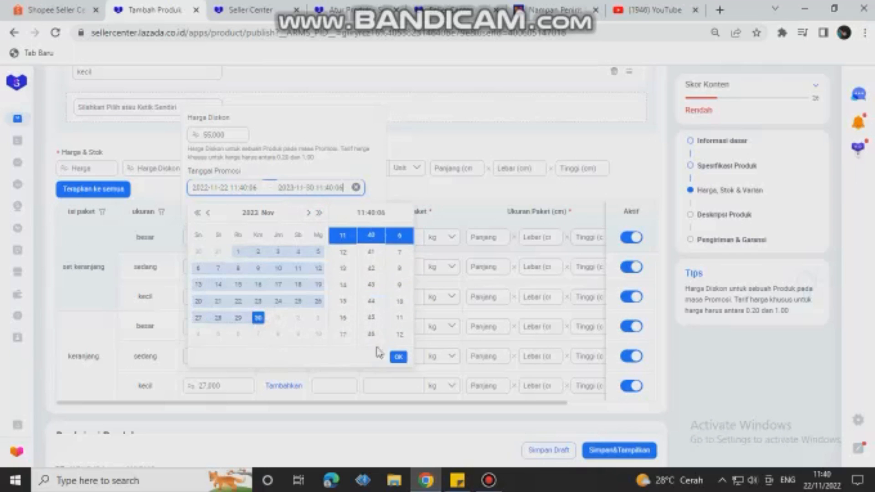
left_click(398, 357)
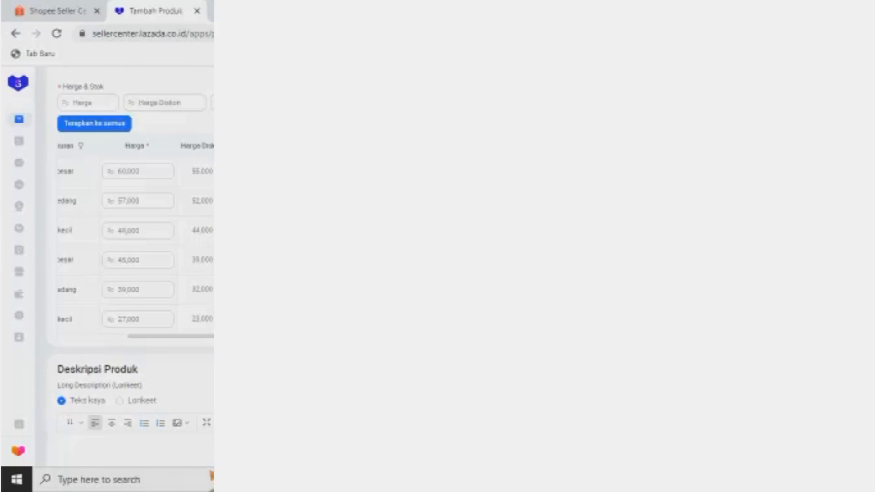
mouse_move(486, 483)
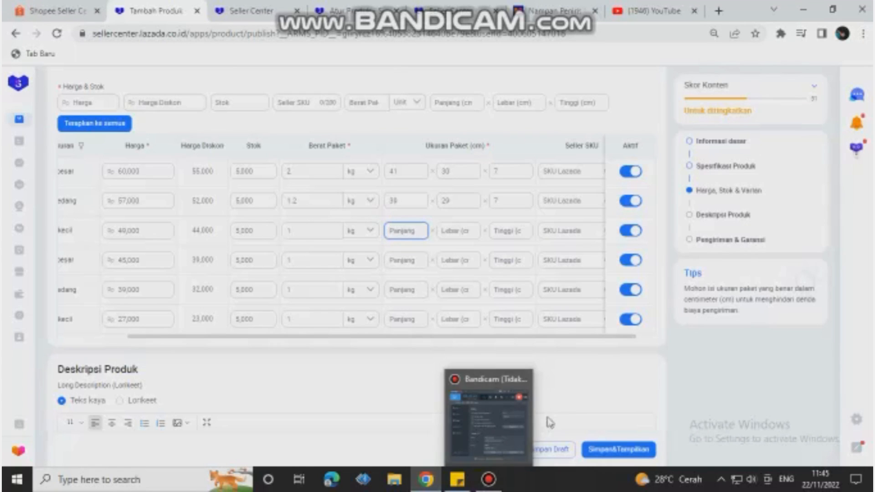
left_click(646, 379)
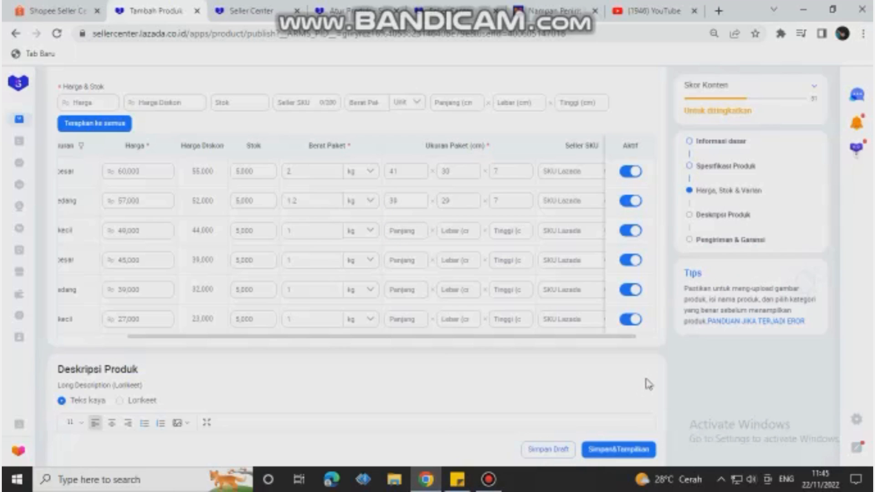
left_click(405, 231)
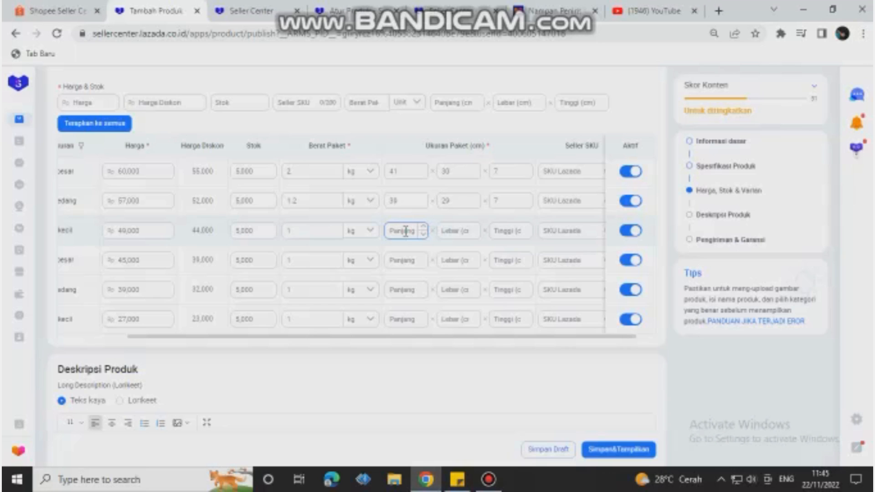
left_click(293, 232)
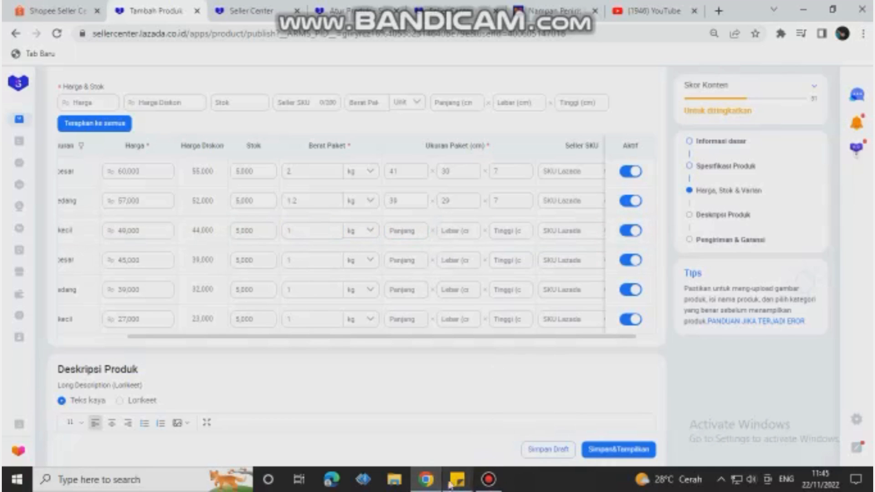
Step: Switch to the Windows Calculator in Standard mode and clear its entry for a new calculation
left_click(17, 478)
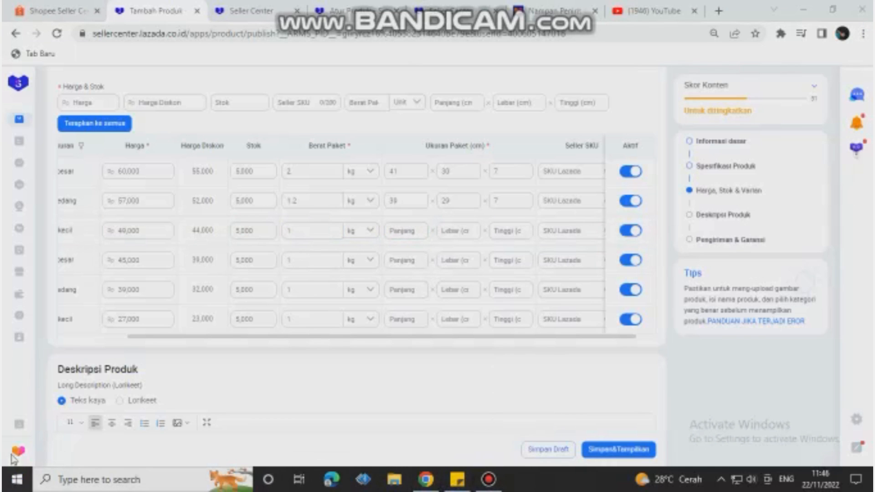
mouse_move(16, 390)
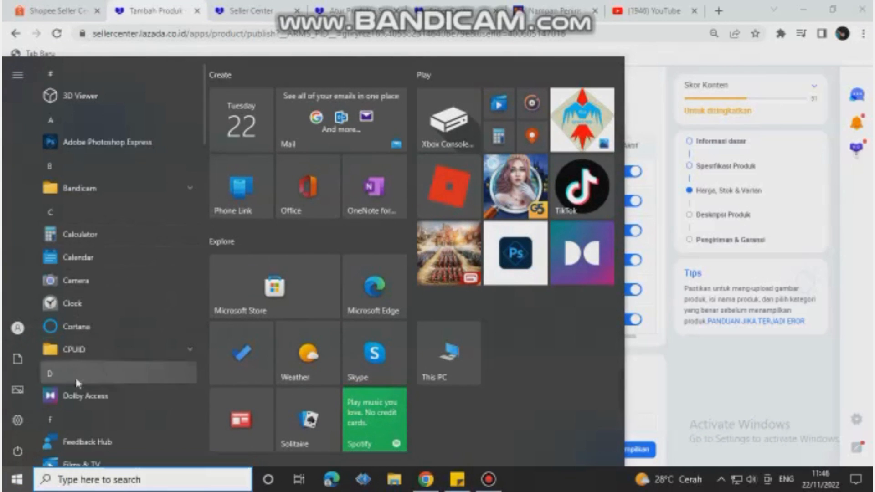
left_click(87, 237)
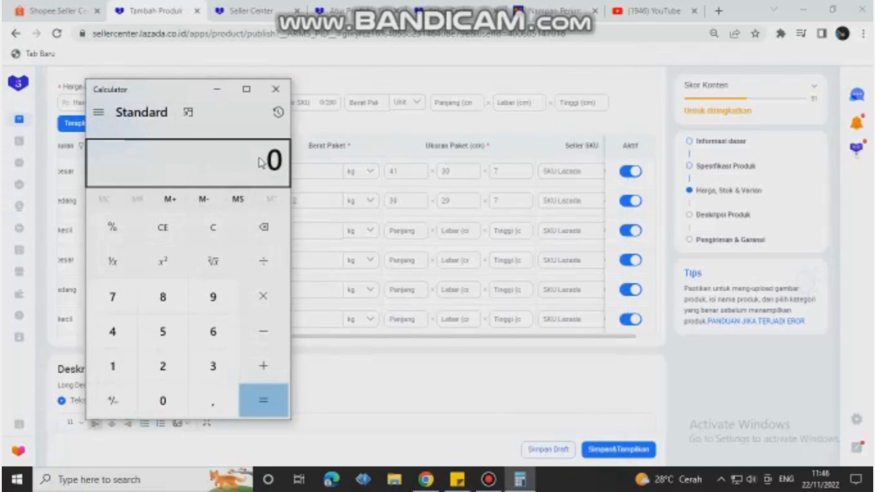
left_click_drag(279, 161, 216, 176)
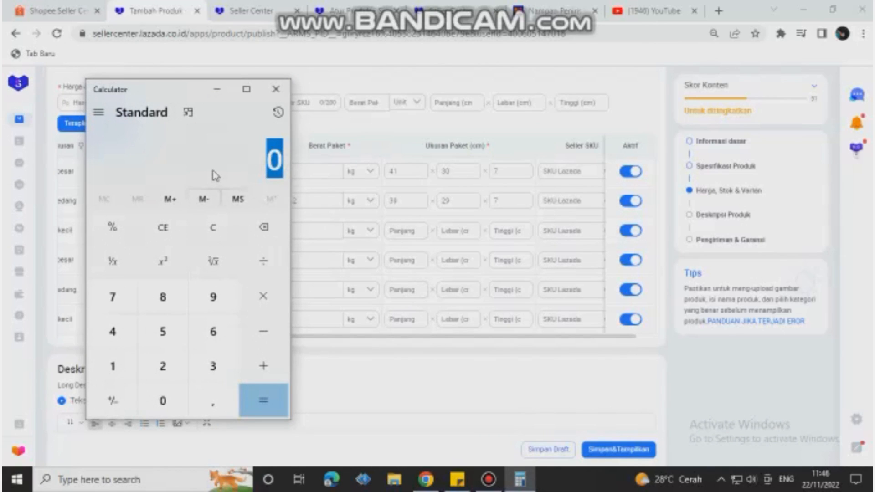
type("1")
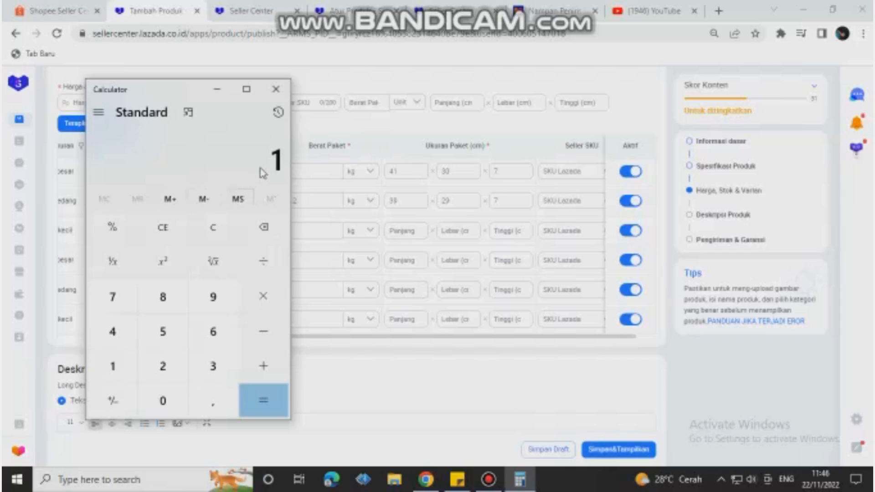
left_click(178, 231)
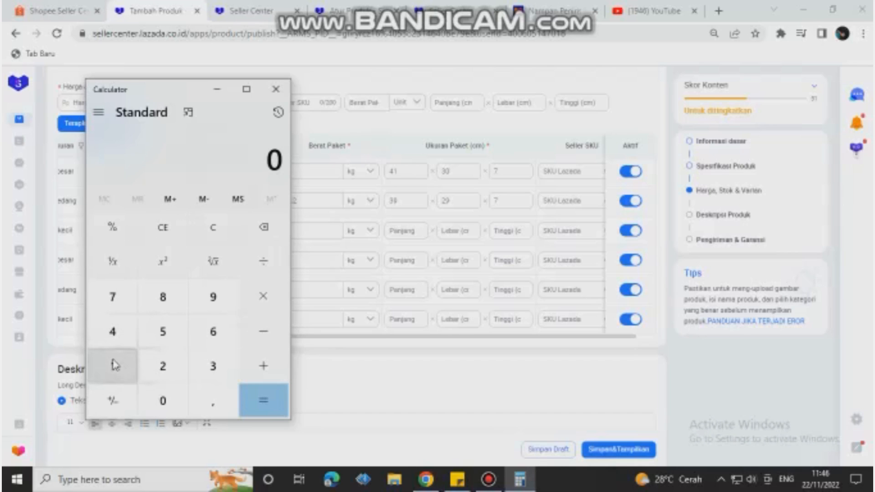
Step: Calculate the example package volume as 40 × 40 × 20
left_click(116, 329)
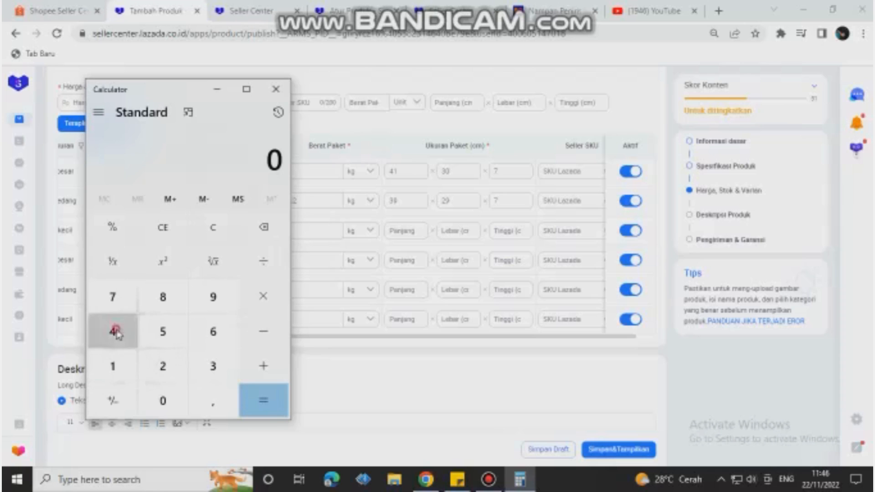
left_click(165, 400)
left_click(261, 298)
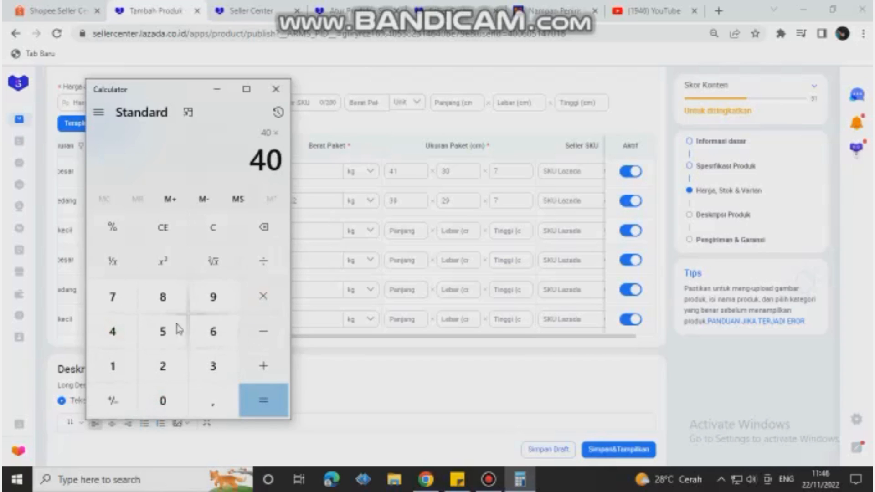
left_click(119, 333)
left_click(163, 400)
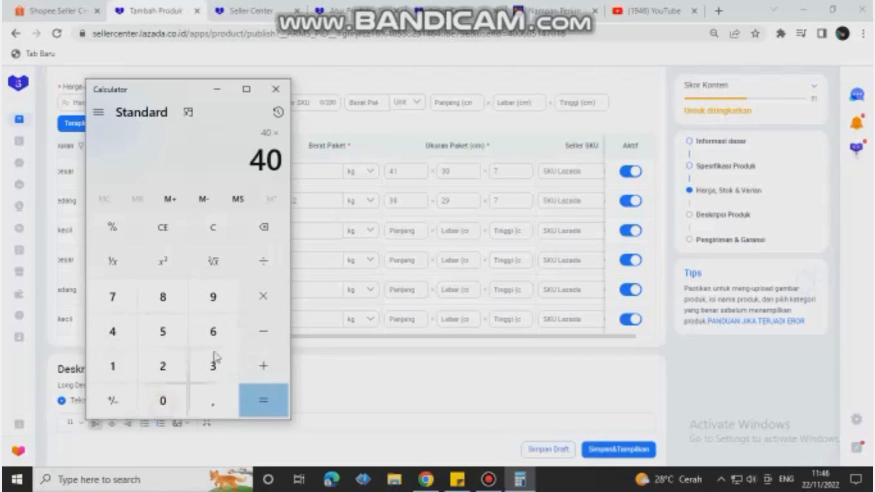
left_click(265, 307)
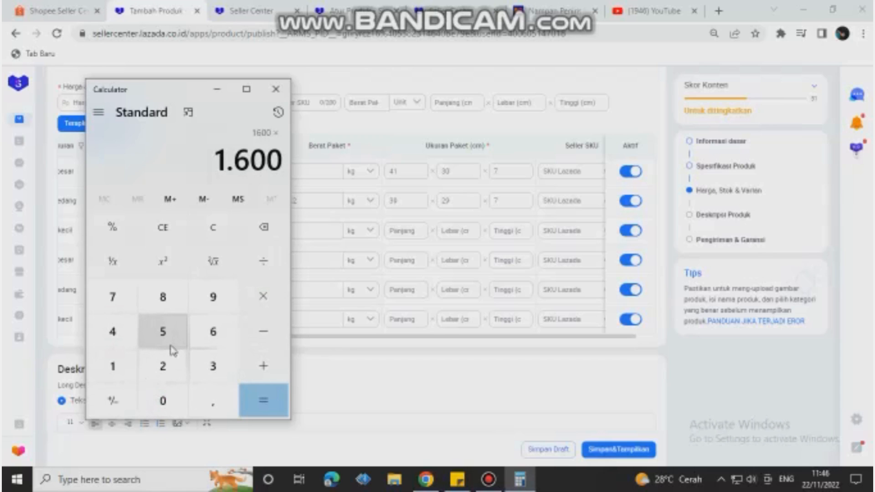
left_click(163, 367)
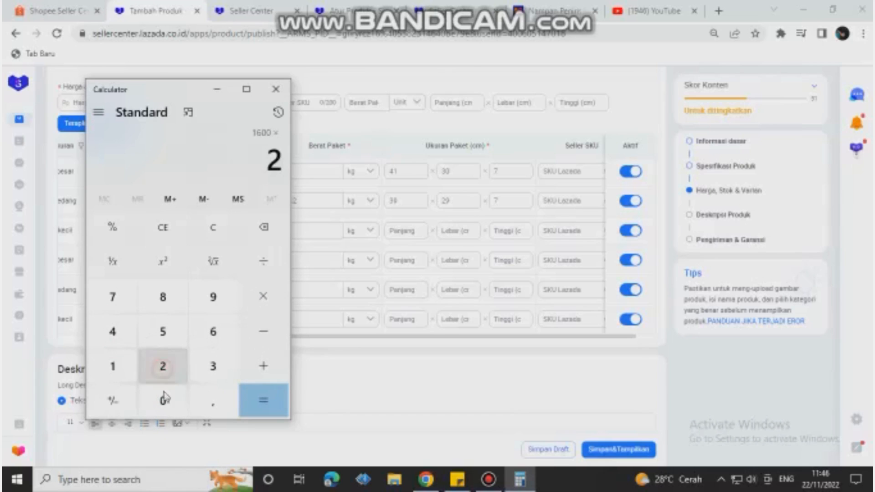
left_click(163, 403)
left_click(260, 401)
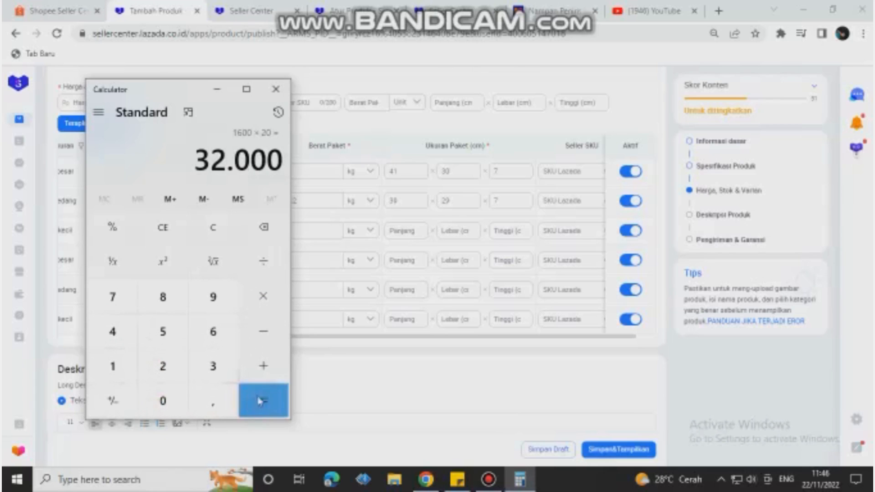
Step: Divide the example package volume by 6000, and return to the Lazada product form
left_click(265, 262)
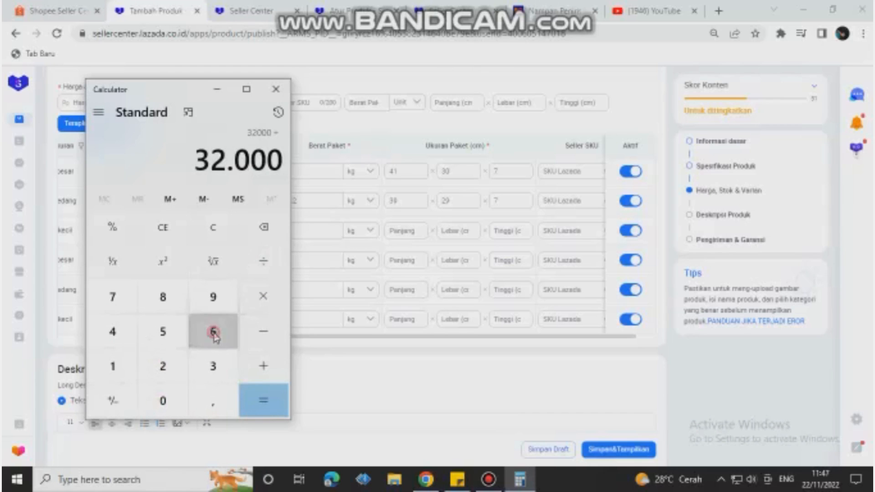
left_click(213, 332)
left_click(163, 400)
left_click(164, 400)
left_click(163, 400)
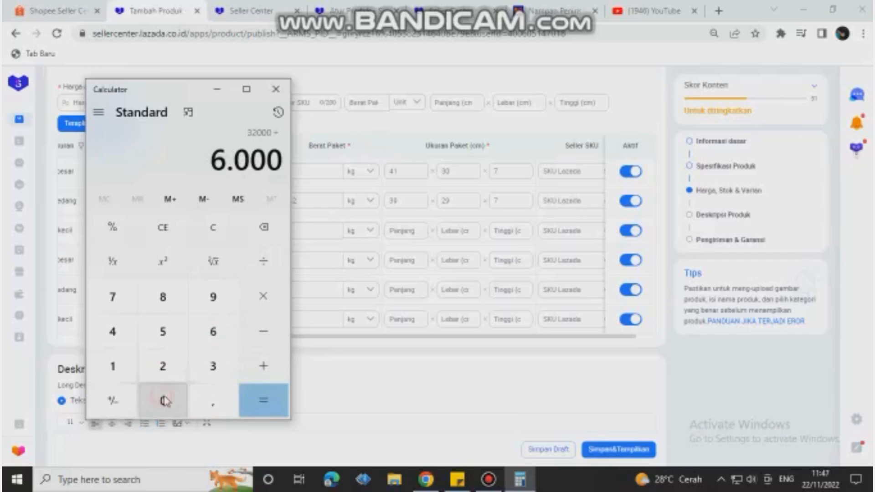
left_click(253, 400)
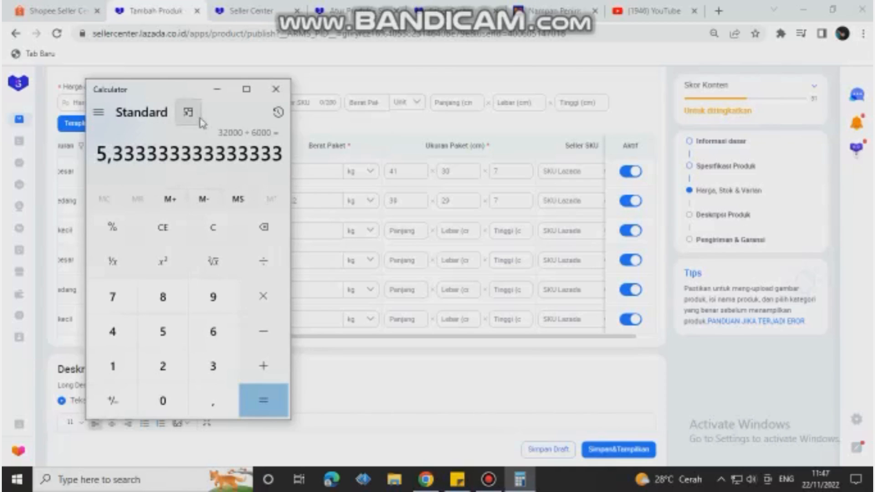
left_click(217, 94)
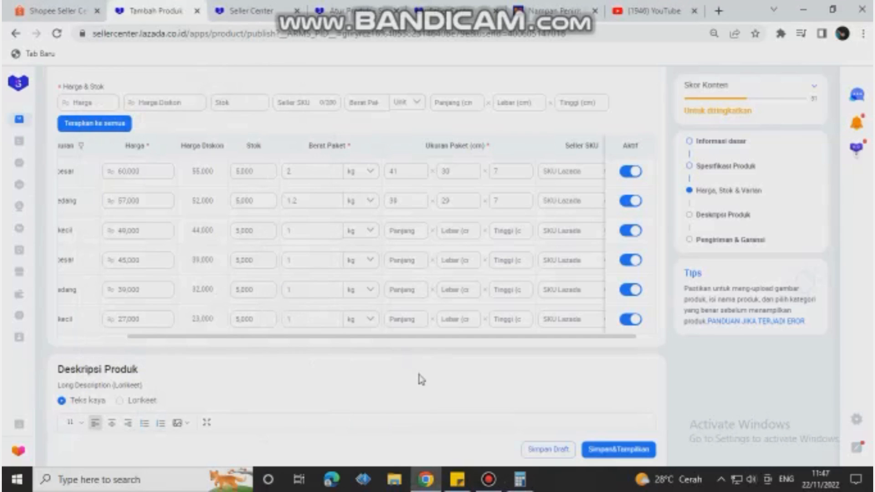
Step: Set package dimensions in cm: set keranjang kecil 30 × 27 × 6, keranjang besar 29 × 25 × 5, sedang 27 × 24 × 5 and kecil 25 × 20 × 5
left_click(401, 231)
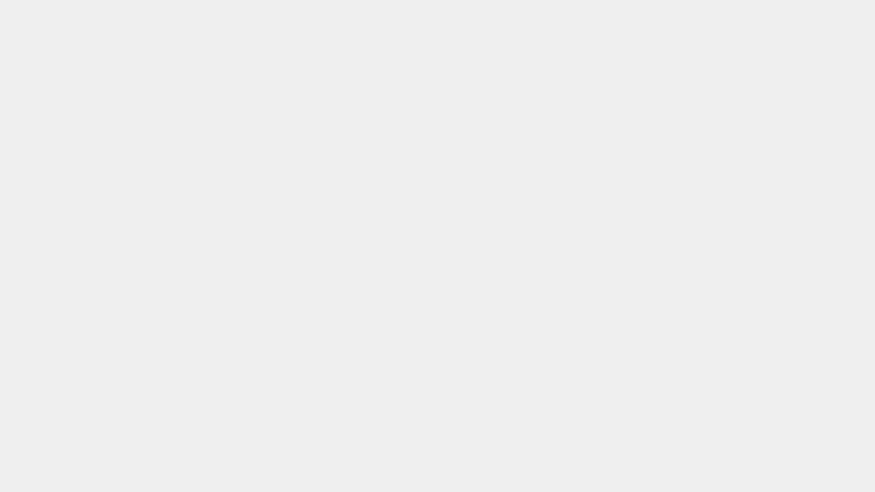
left_click_drag(492, 338, 550, 339)
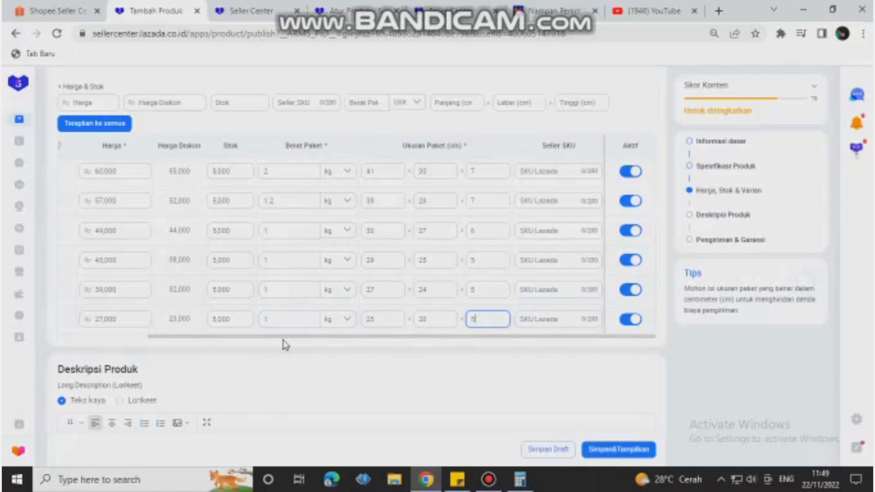
left_click(424, 368)
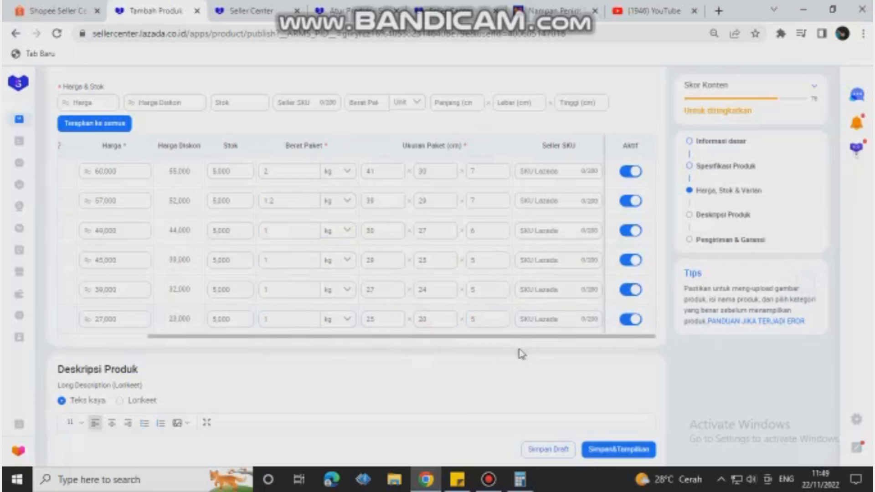
Step: Enter the seller SKUs set besar, set sedang, set kecil, besar keranjang, sedang keranjang and kecil keranjang for the matching variants
left_click(549, 172)
scroll(548, 197, "up", 1)
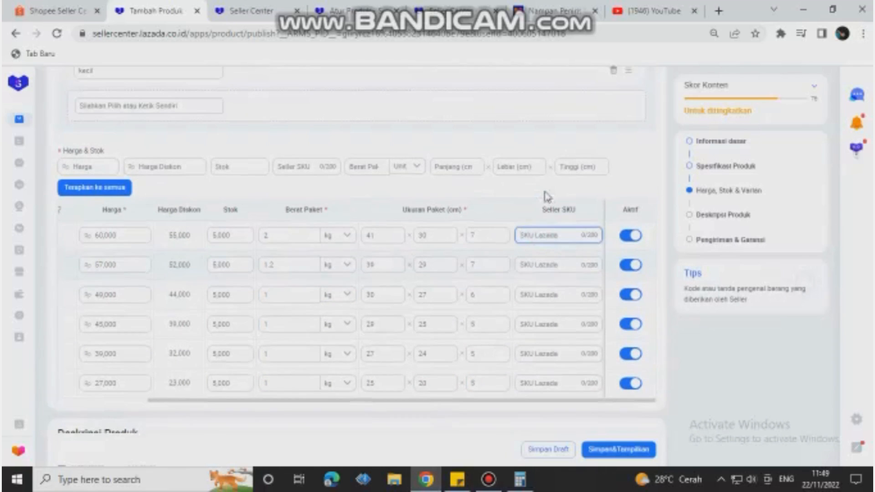
scroll(579, 211, "down", 1)
scroll(537, 233, "down", 1)
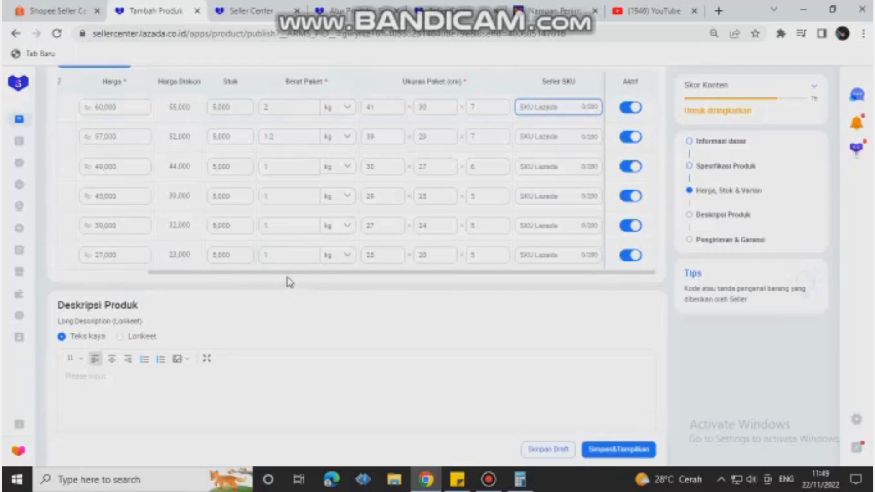
left_click_drag(283, 273, 140, 282)
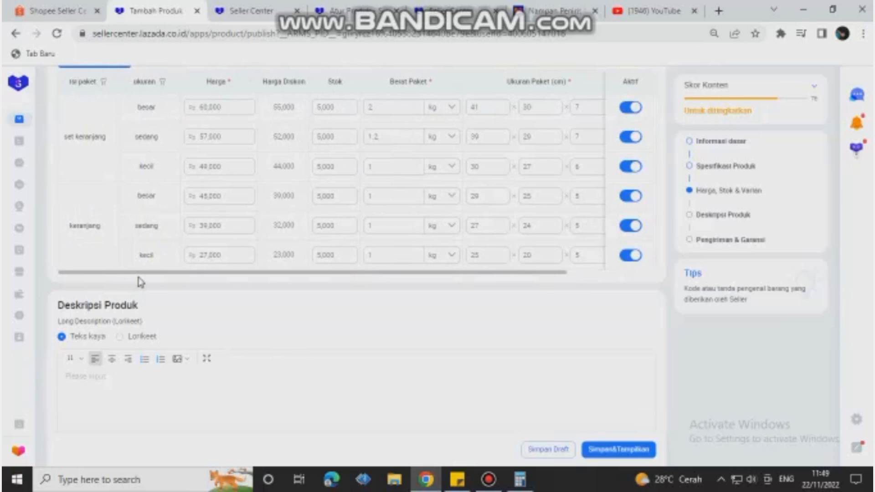
scroll(166, 174, "up", 2)
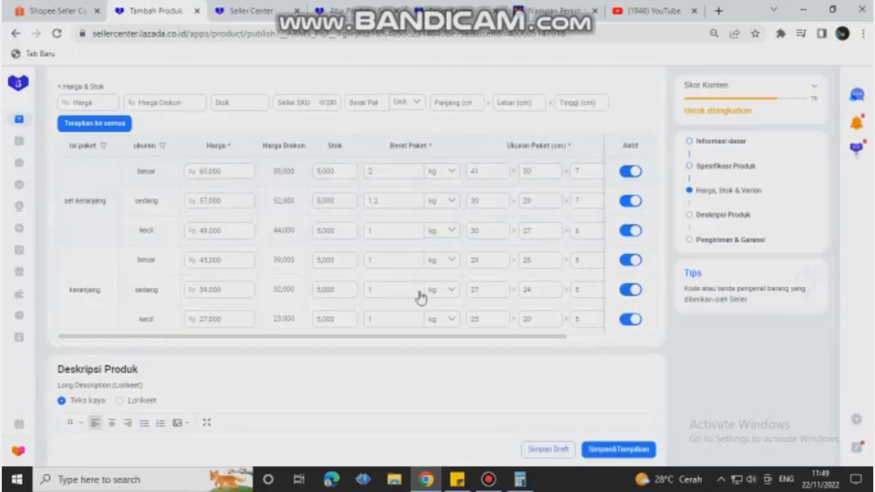
left_click_drag(391, 342, 488, 354)
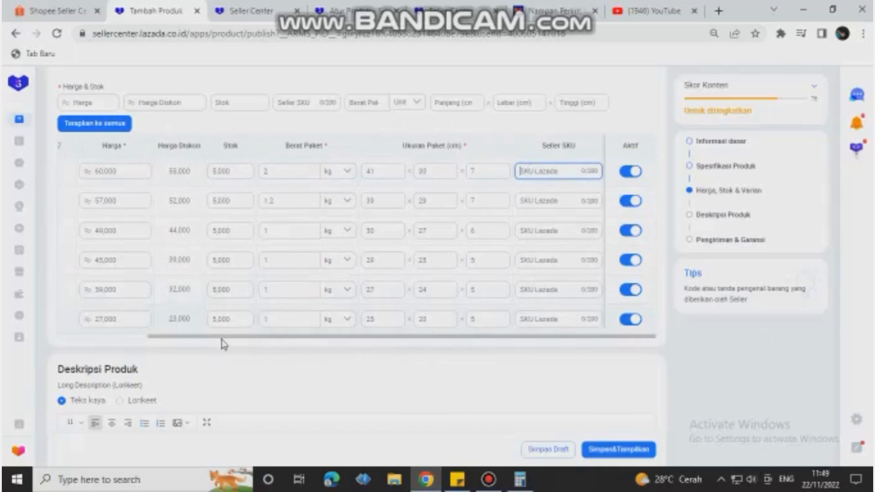
left_click_drag(222, 341, 267, 353)
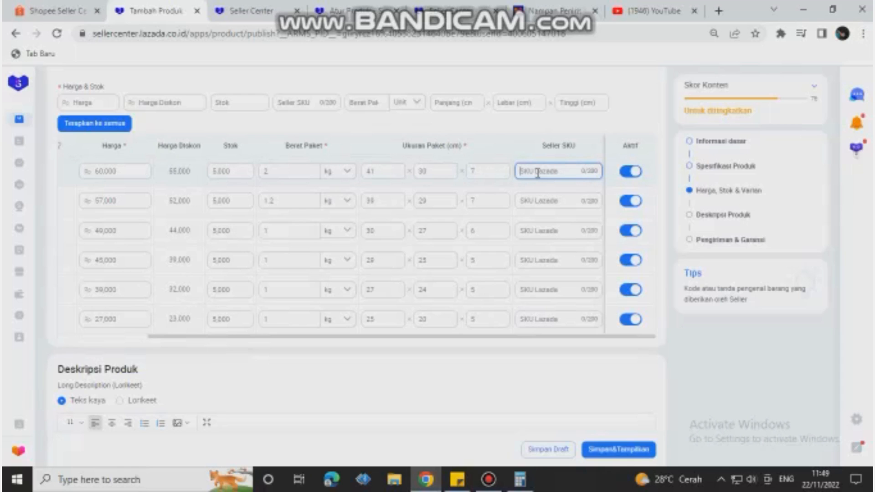
type("S")
left_click(532, 207)
type("s")
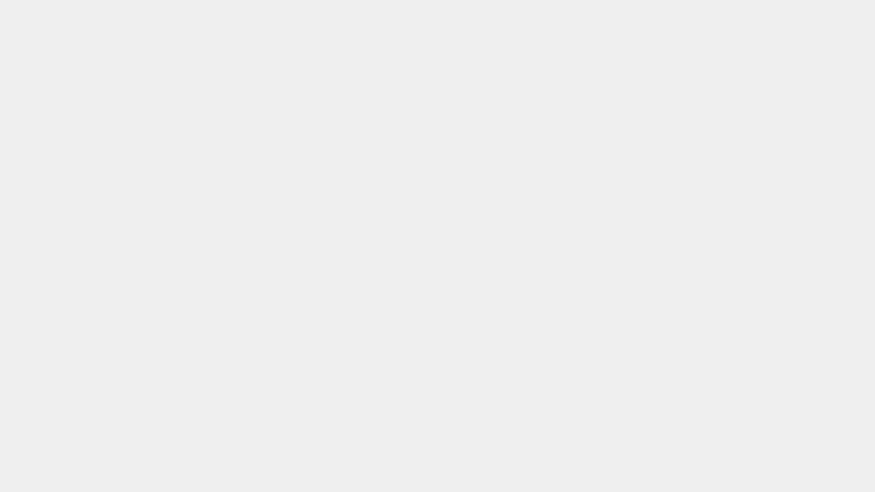
type("kecil keranjang")
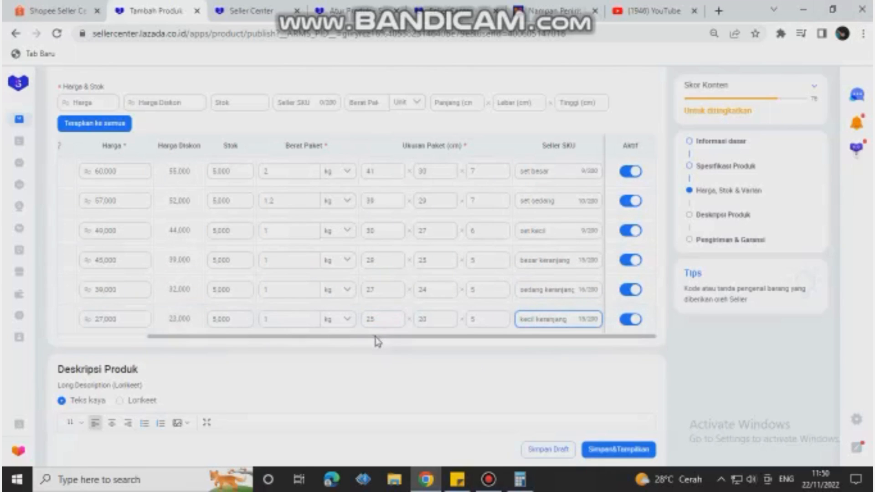
Step: Switch the product description to Lorikeet mode and open the decoration editor with a blank template
left_click_drag(374, 338, 400, 367)
scroll(410, 368, "down", 5)
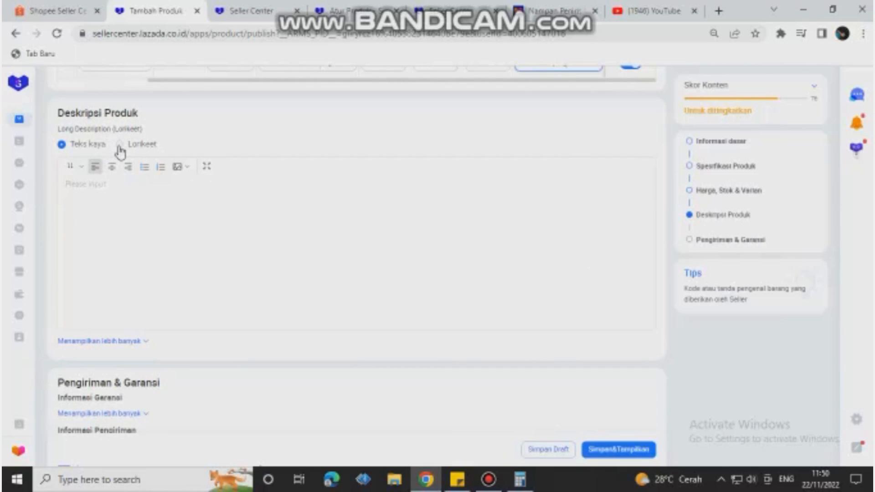
left_click(120, 145)
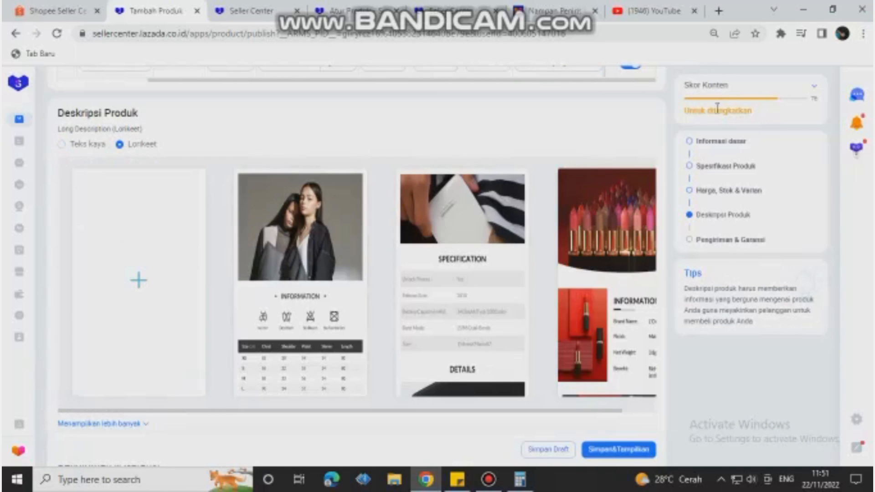
left_click(137, 283)
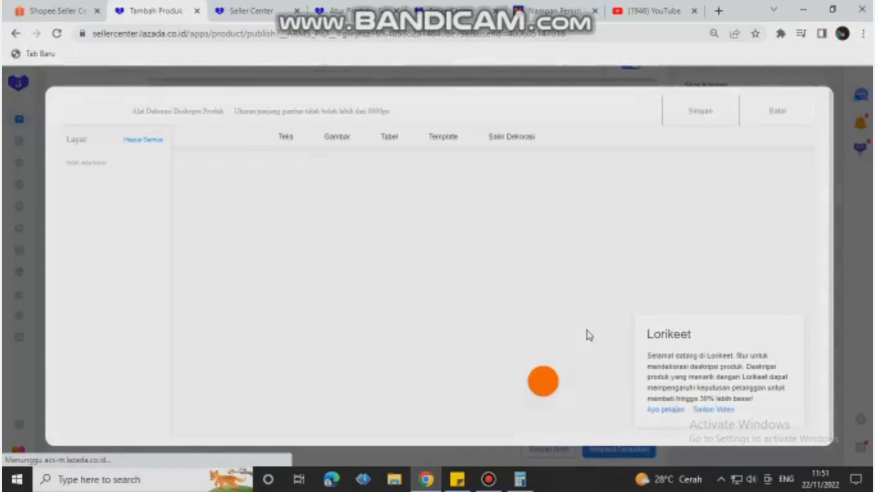
Step: Add a text module to the blank description and dismiss the Lorikeet welcome message
left_click(542, 383)
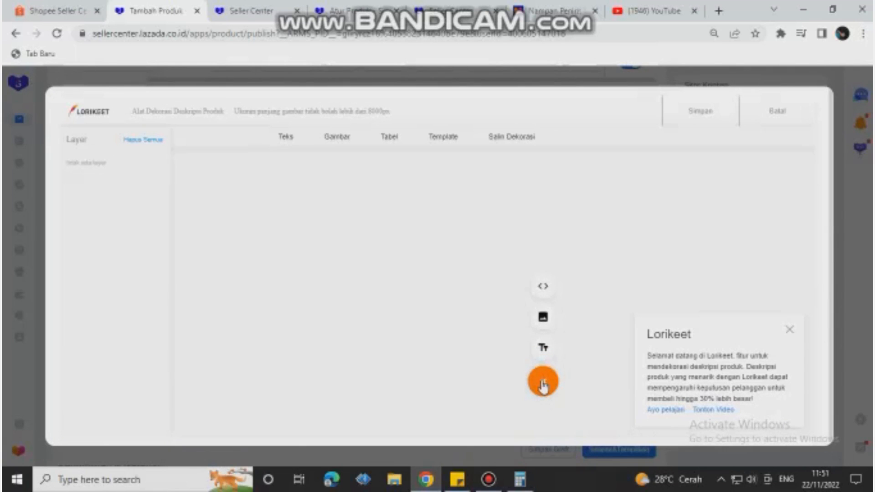
left_click(544, 350)
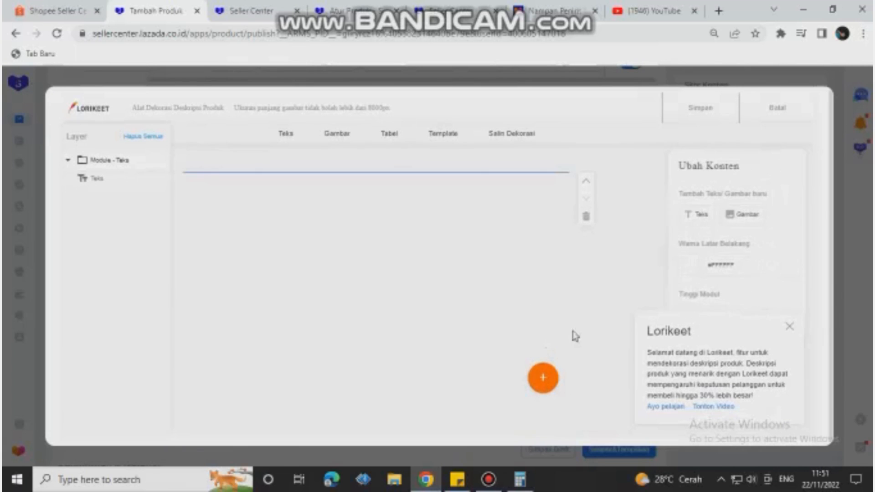
left_click(789, 330)
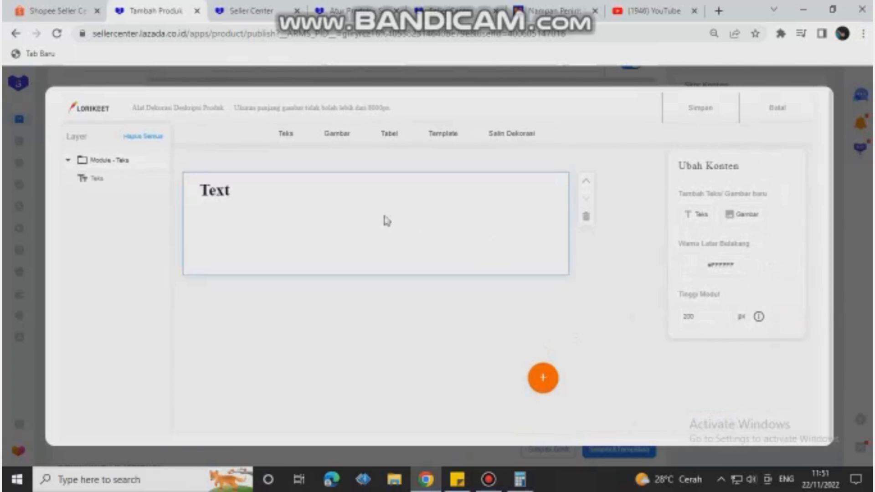
Step: Switch to Sticky Notes and copy the whole product description below the title, starting at "Cooling rak Model Keranjang"
left_click(209, 191)
left_click(209, 190)
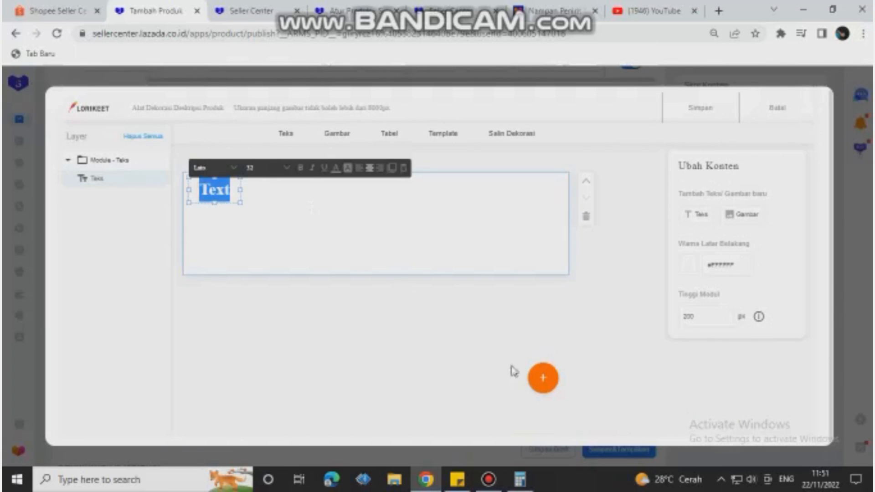
left_click(457, 480)
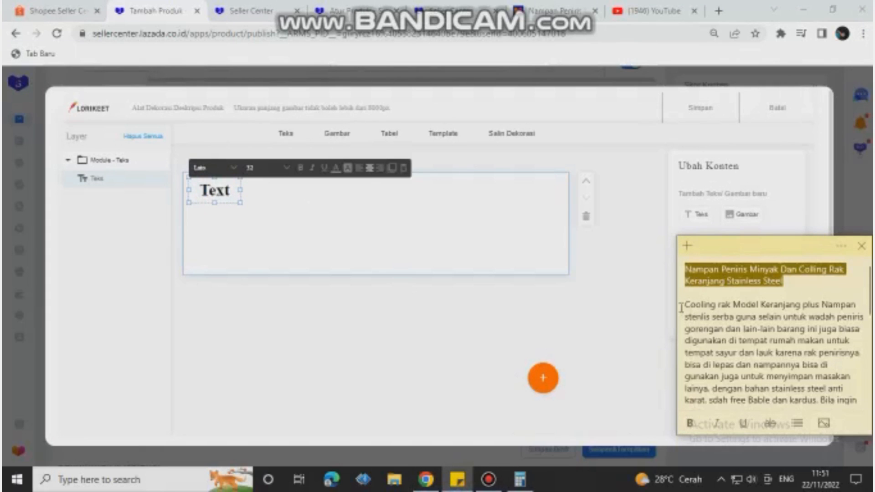
left_click_drag(685, 304, 832, 420)
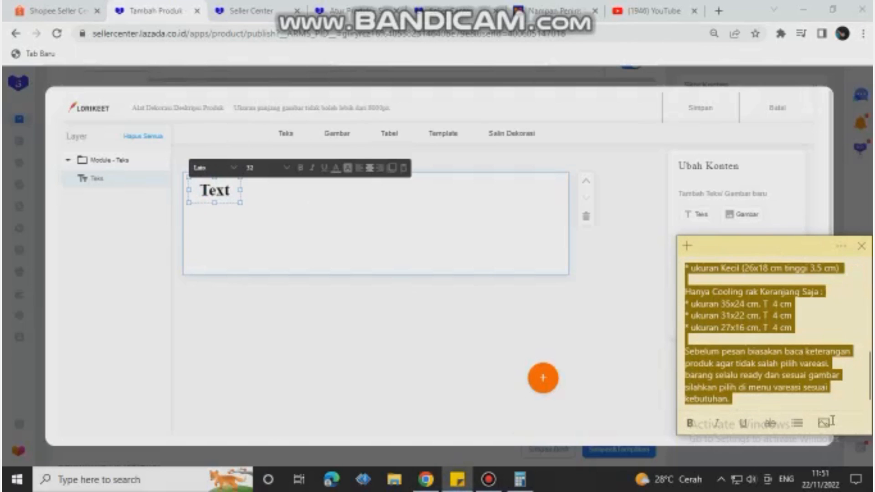
right_click(764, 376)
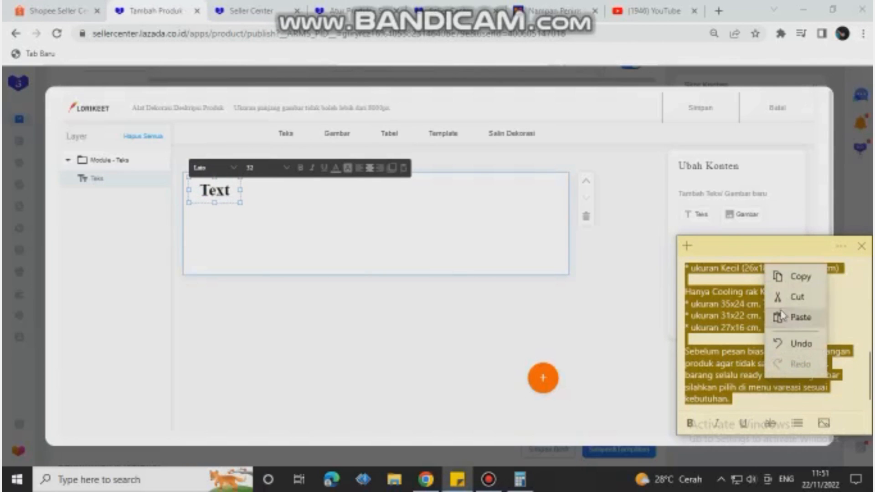
left_click(802, 279)
Step: Try to replace the placeholder text in the text module with the copied product description
left_click(209, 188)
double_click(209, 188)
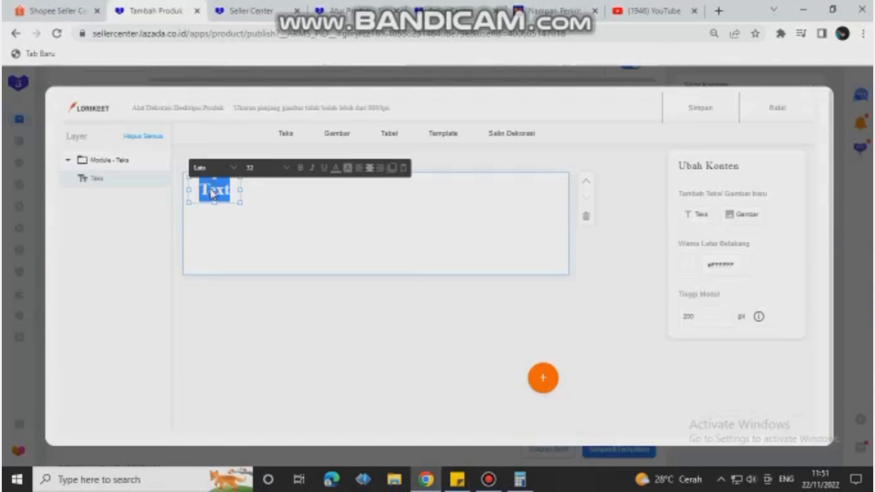
right_click(212, 194)
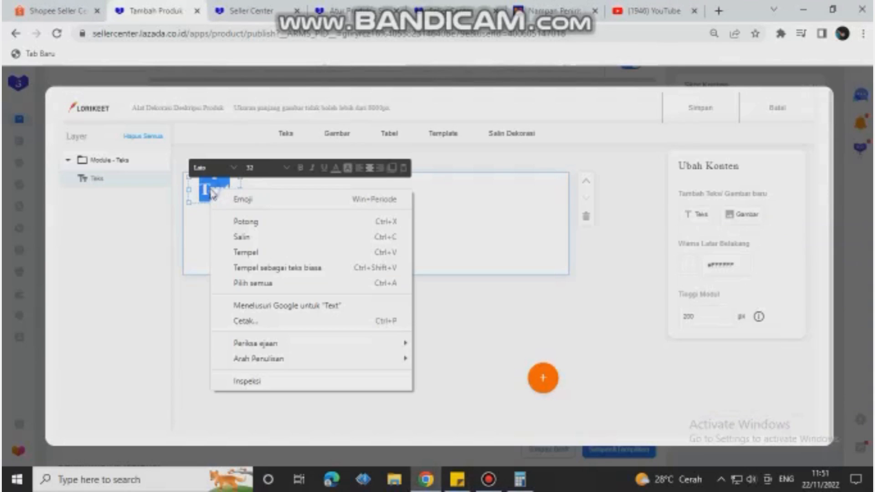
left_click(237, 253)
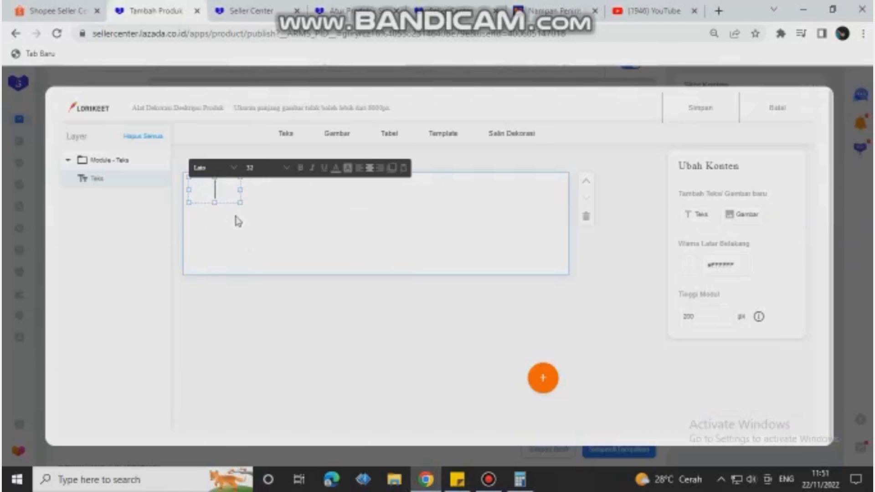
Step: Enlarge the text box to nearly fill the module and paste the copied product description into it
left_click(240, 201)
left_click_drag(294, 227, 545, 252)
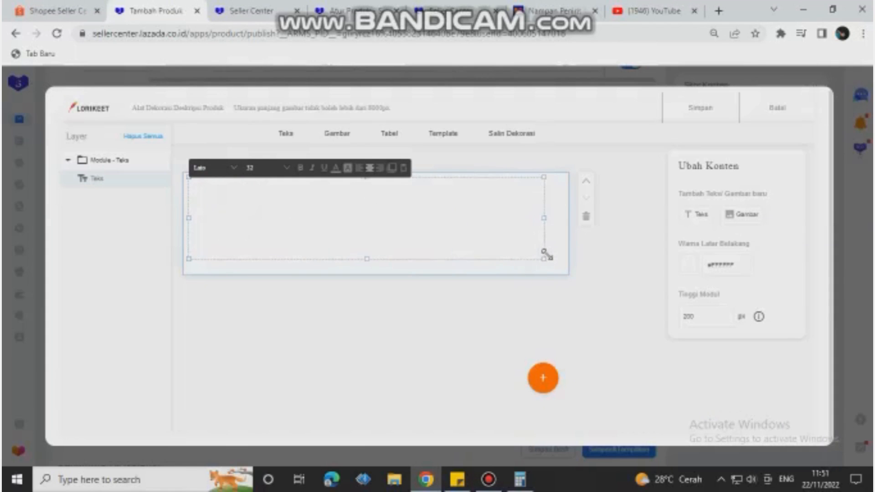
left_click(254, 206)
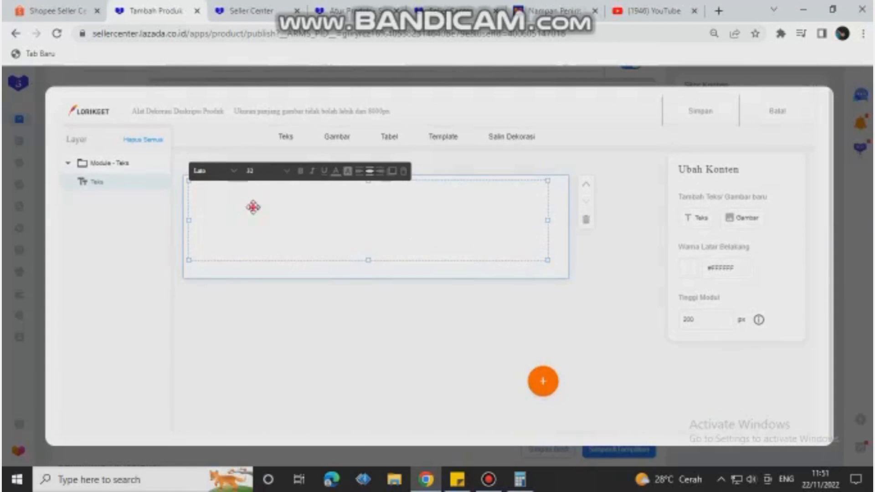
right_click(280, 200)
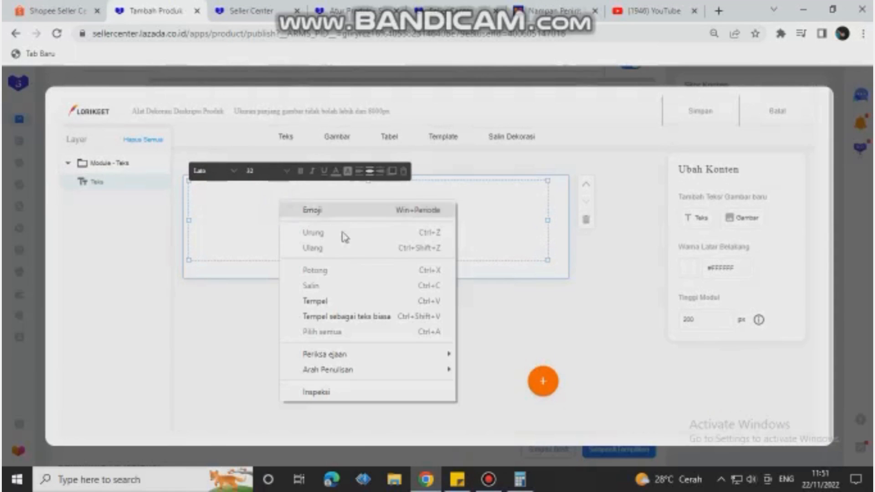
left_click(329, 302)
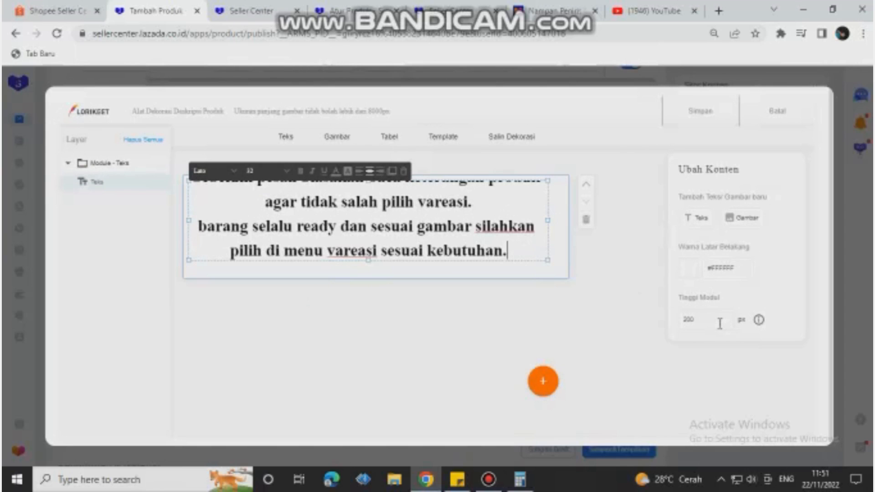
Step: Set the text module's height to 8000 px
left_click(705, 320)
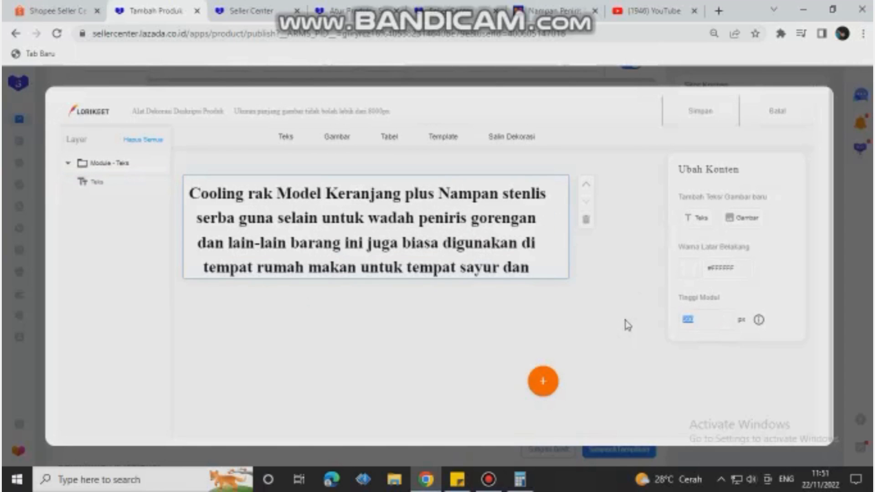
type("8000")
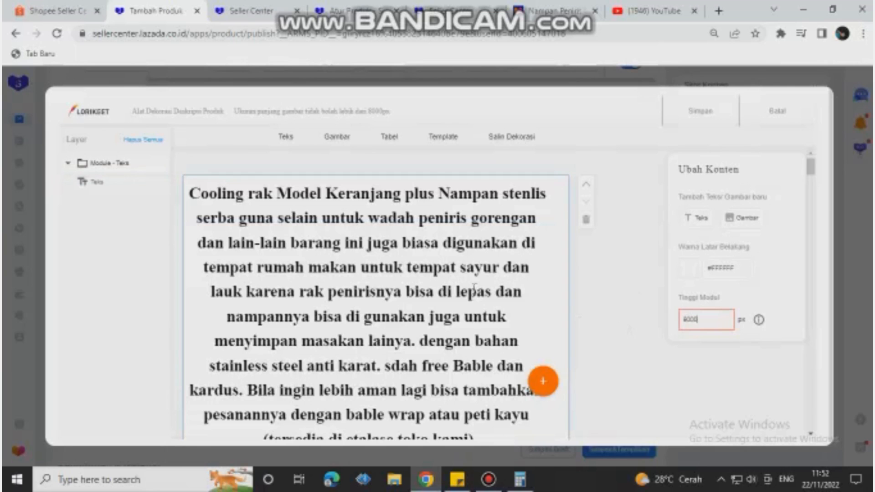
scroll(423, 310, "down", 15)
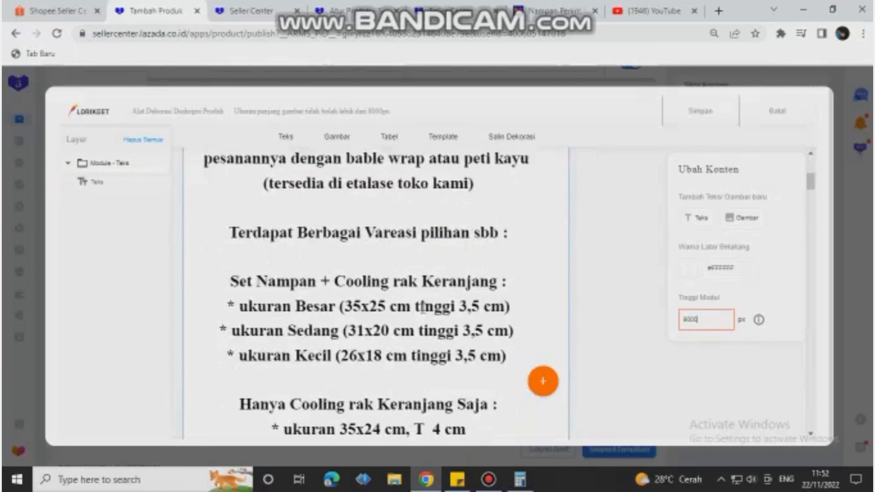
Step: Set the text module's height to 800 px and stretch the text box down to the module's lower edge
scroll(429, 312, "down", 2)
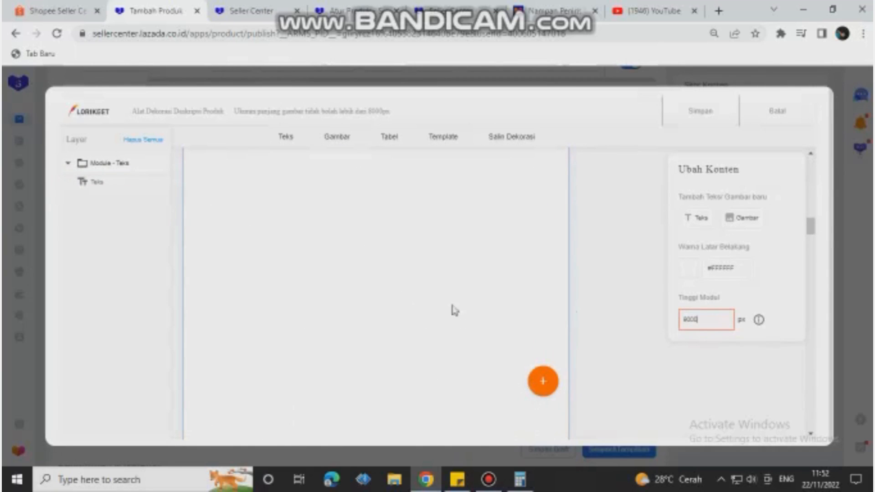
scroll(443, 314, "up", 3)
scroll(446, 315, "up", 3)
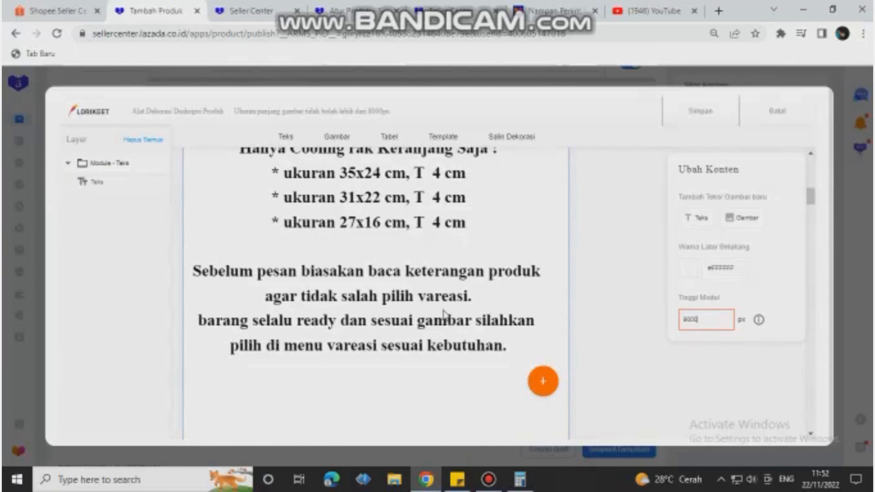
left_click_drag(707, 323, 675, 328)
type("800")
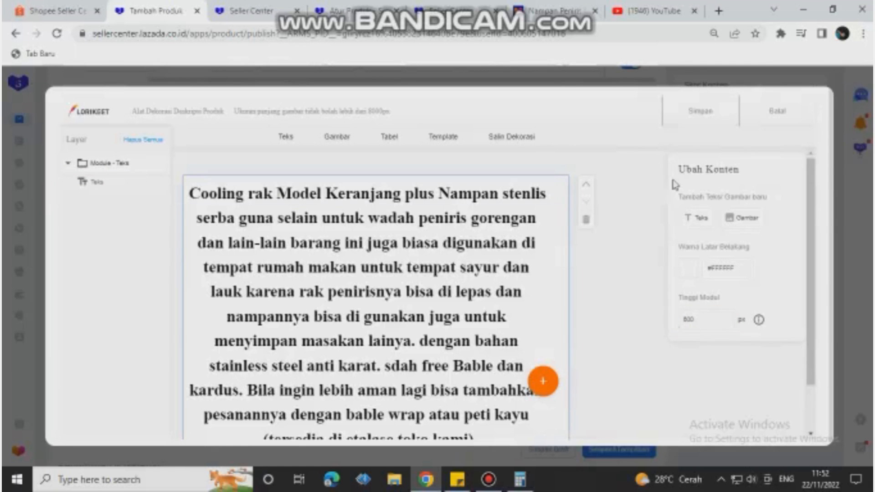
scroll(393, 354, "down", 2)
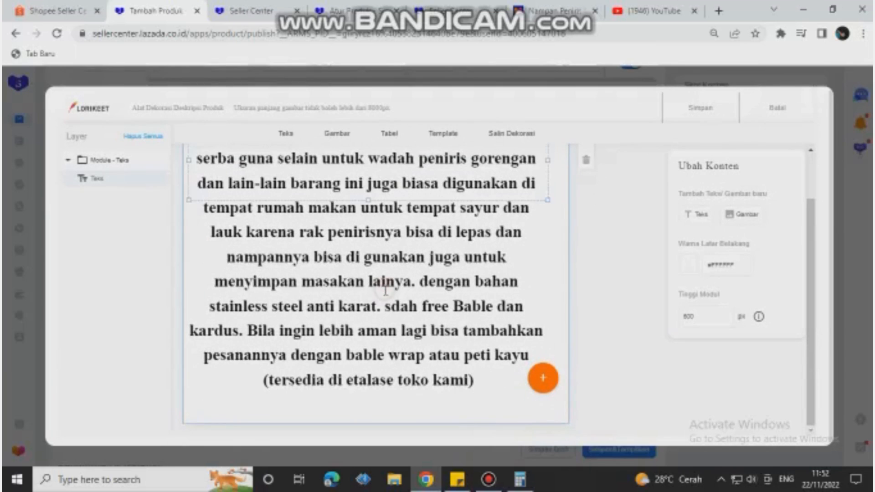
left_click(385, 289)
left_click_drag(371, 256, 397, 478)
Step: Set the text module's height to 900 px and extend the text box down to the module's new lower edge
scroll(397, 335, "down", 1)
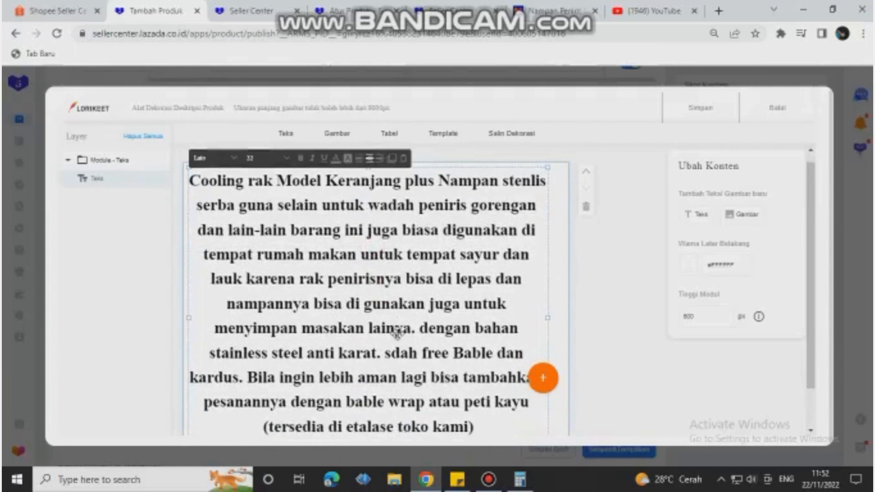
double_click(706, 317)
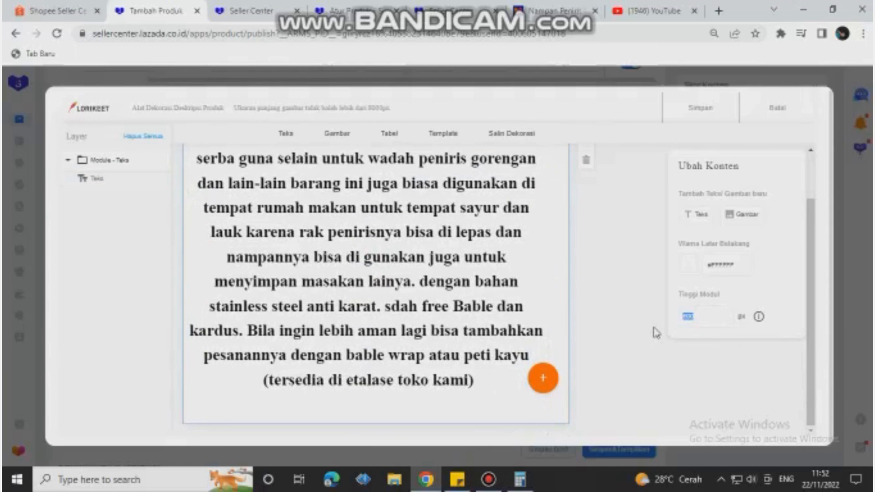
type("900")
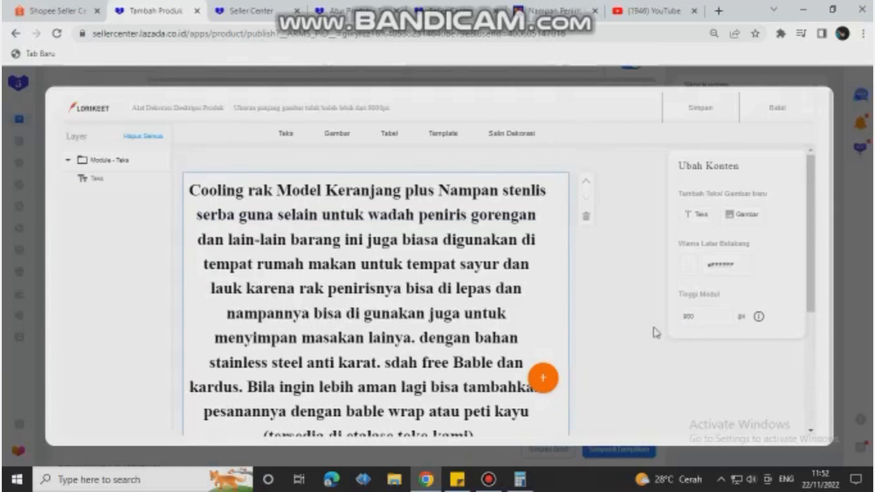
scroll(351, 292, "down", 4)
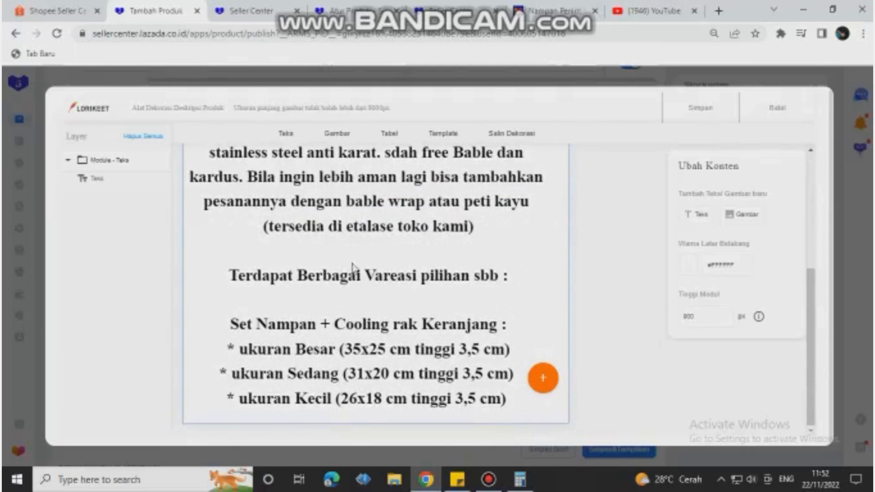
left_click(353, 254)
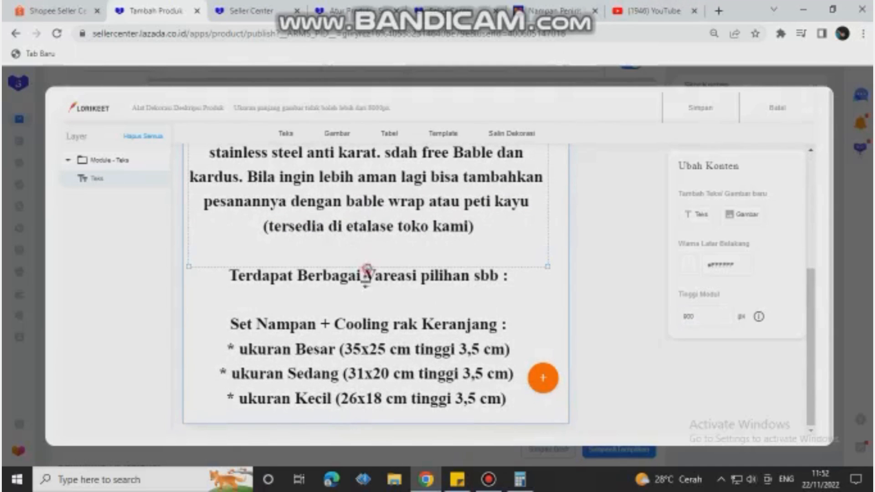
left_click_drag(368, 268, 364, 422)
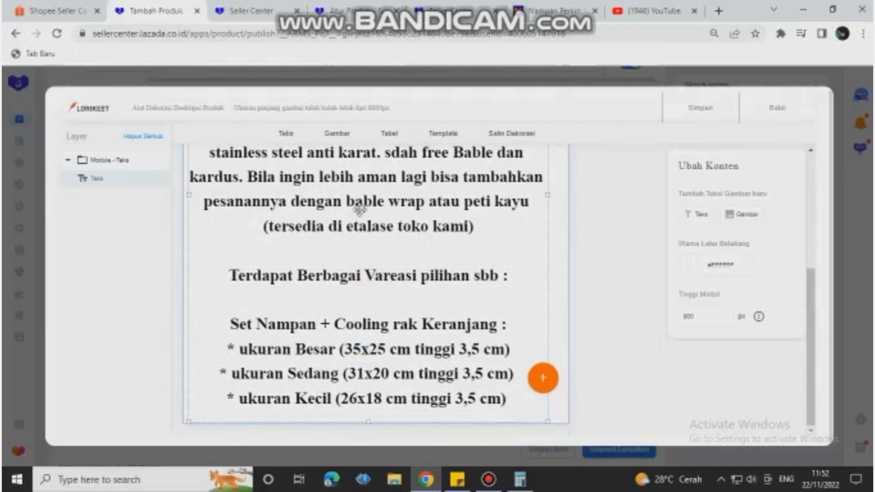
Step: Set the font size of the description text to 24 and check how the text fits the module
left_click(358, 207)
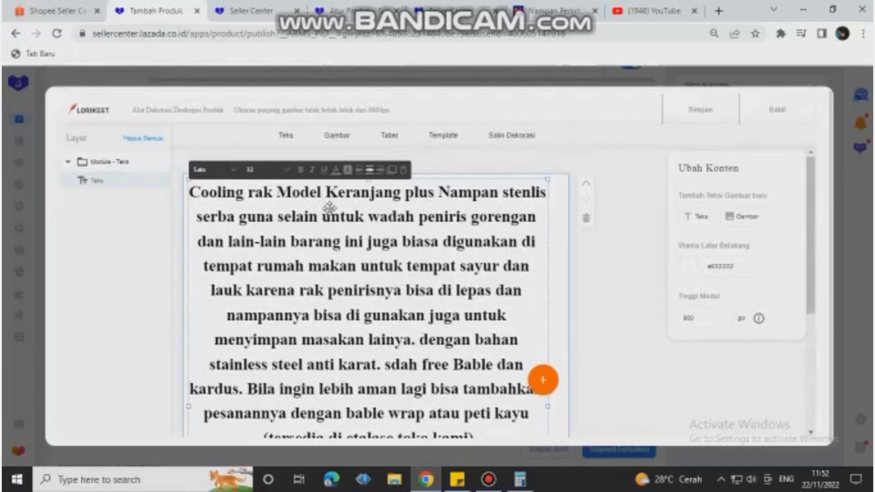
left_click(250, 174)
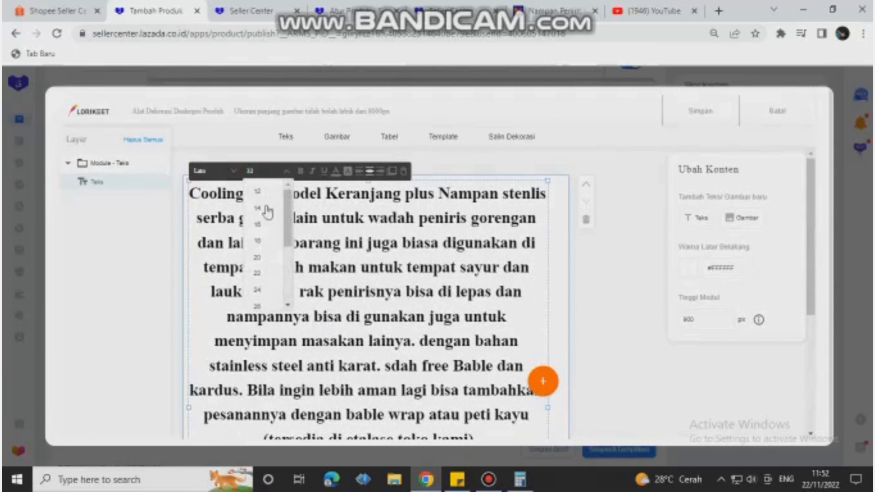
left_click(257, 291)
scroll(377, 273, "down", 5)
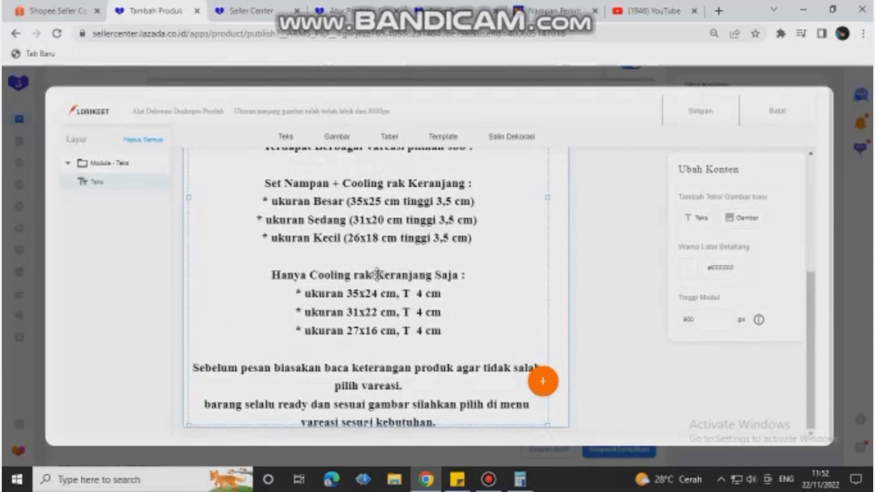
Step: Set the font size of the description text to 22 and check that the last lines fit inside the module
scroll(376, 274, "up", 5)
left_click(250, 156)
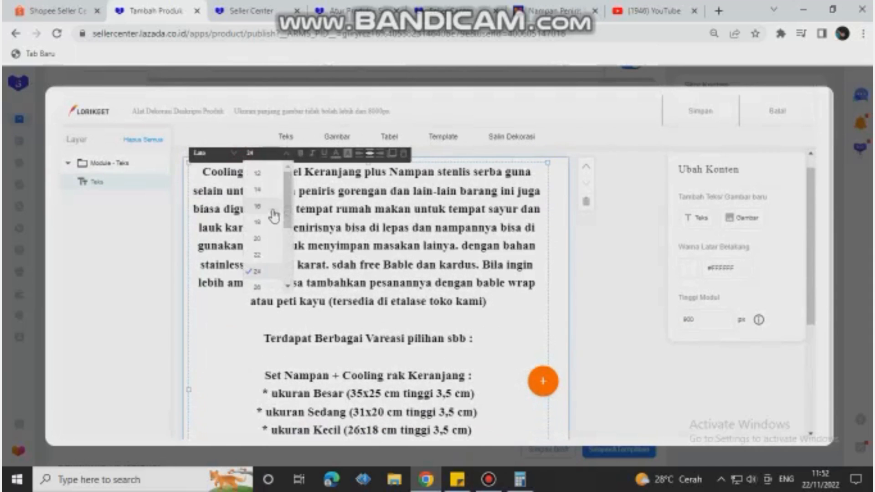
left_click(262, 267)
scroll(392, 233, "down", 4)
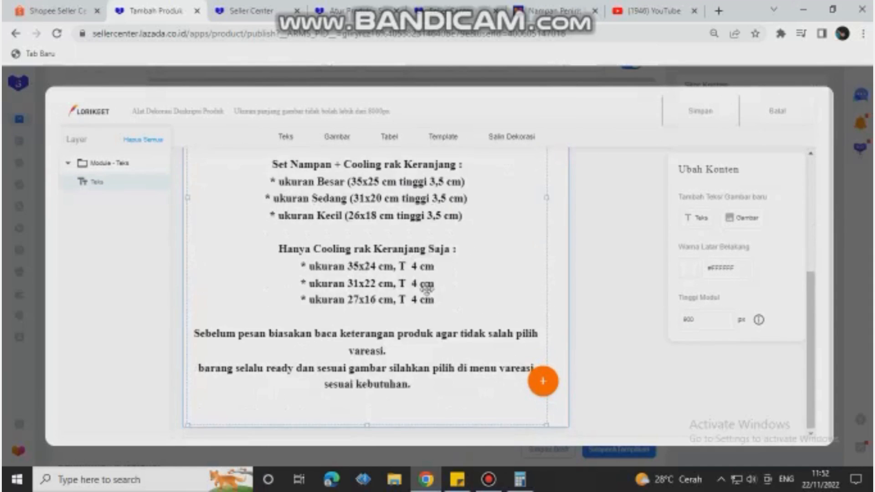
scroll(444, 251, "up", 5)
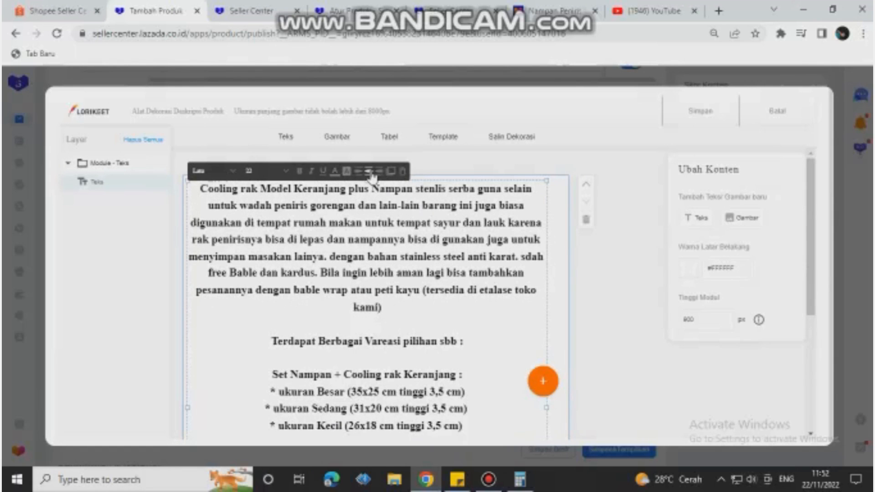
scroll(456, 274, "down", 5)
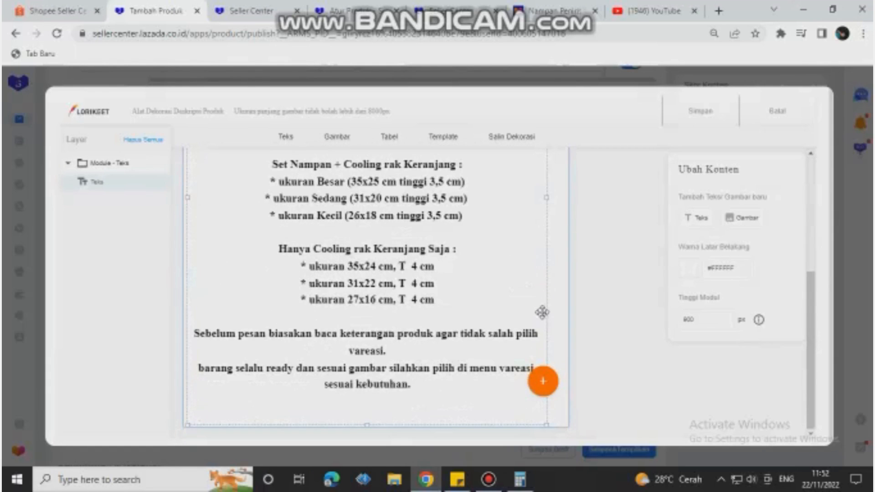
Step: Add an image module below the text module and select its image placeholder
mouse_move(542, 387)
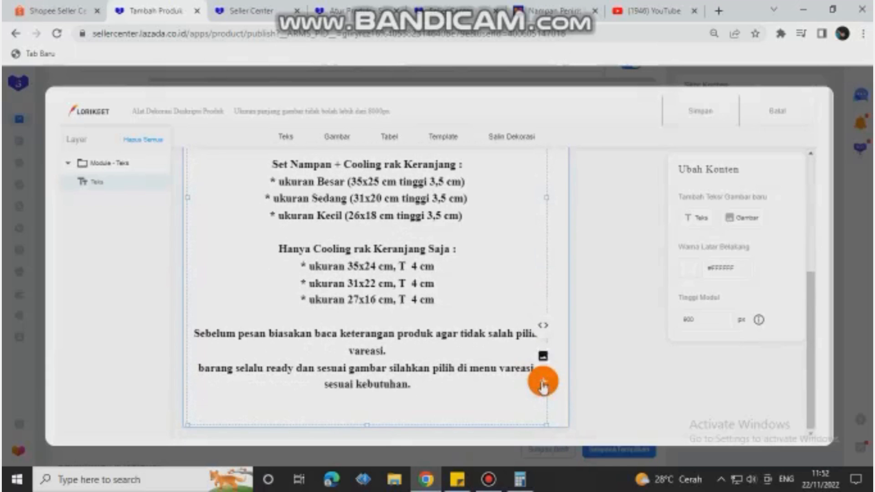
left_click(542, 318)
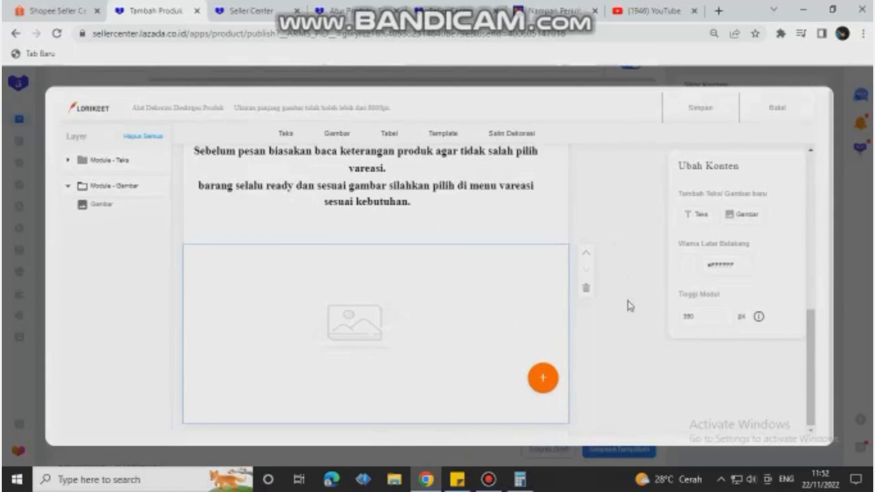
left_click(347, 328)
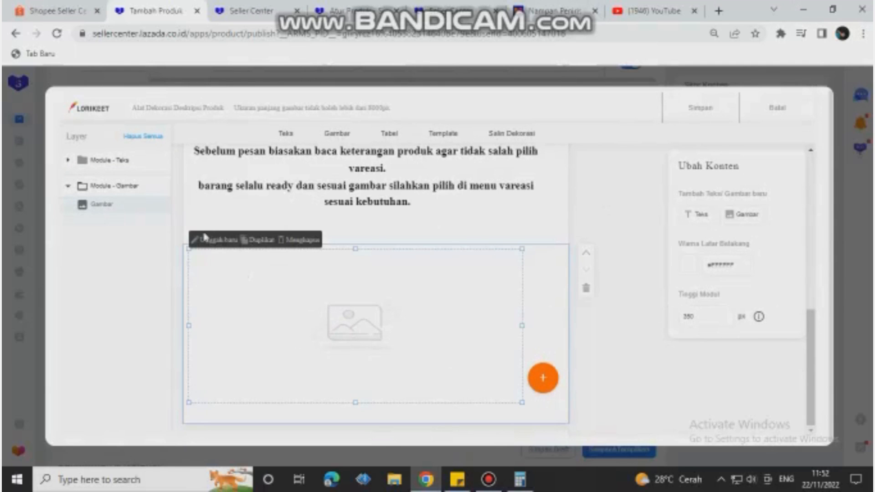
Step: Upload the "Produk Kecantikan Serum Alami Facebook Post" picture showing the tray with fried chicken from Downloads into the image placeholder
left_click(201, 241)
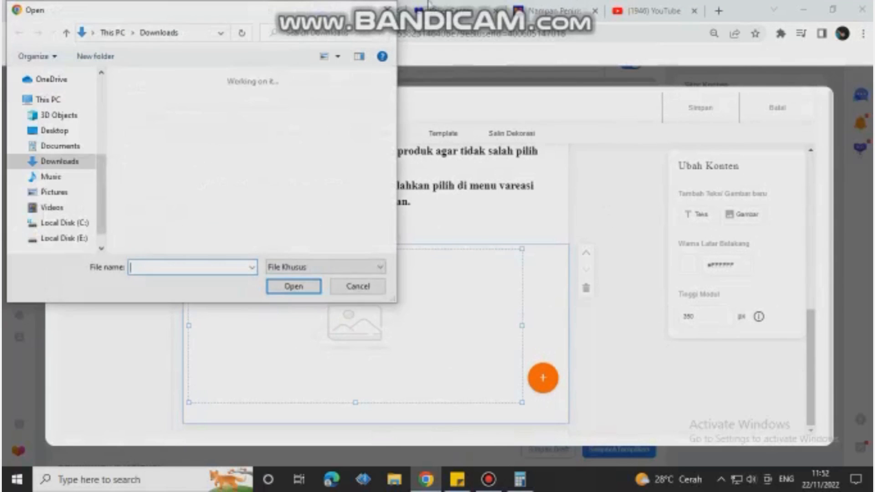
left_click(46, 238)
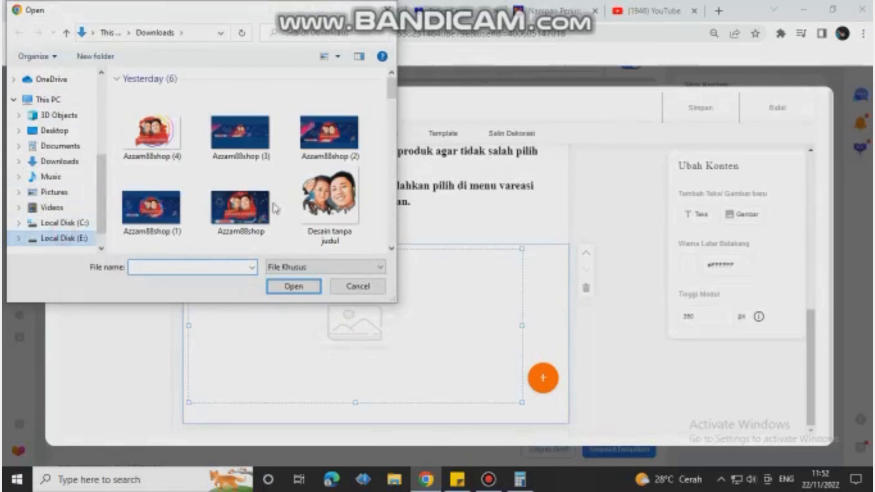
scroll(325, 178, "down", 1)
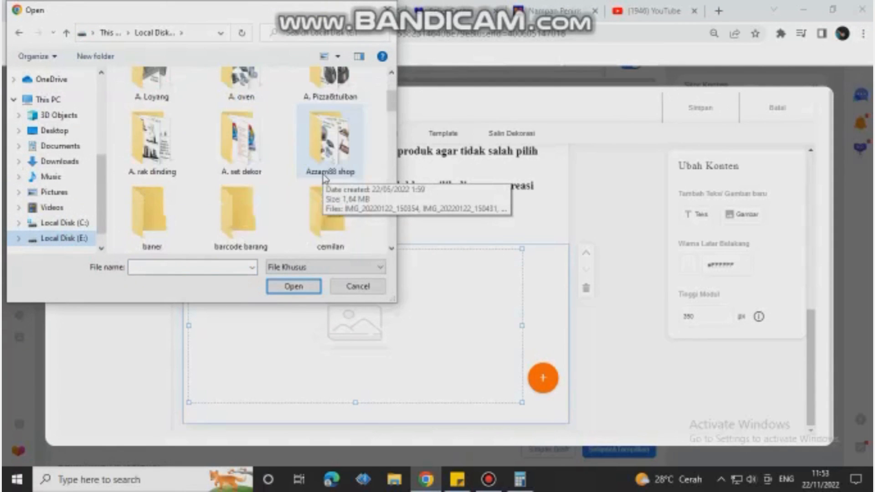
left_click(61, 161)
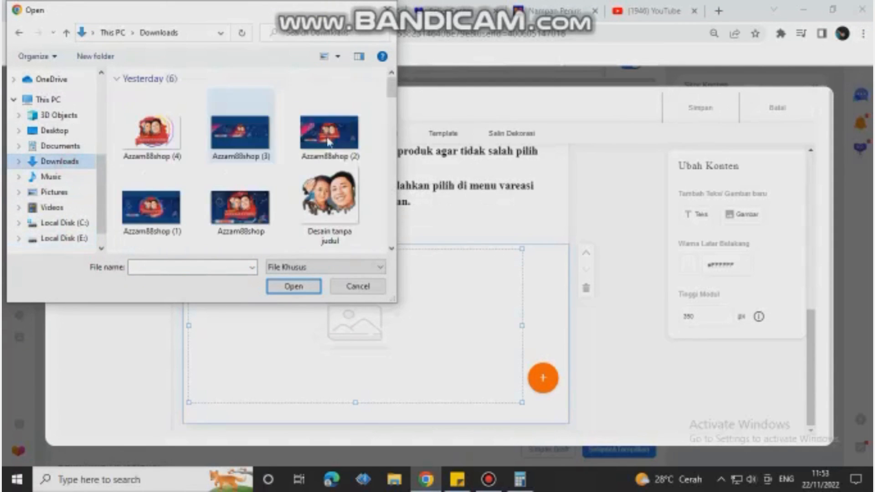
scroll(333, 142, "down", 3)
scroll(332, 143, "down", 5)
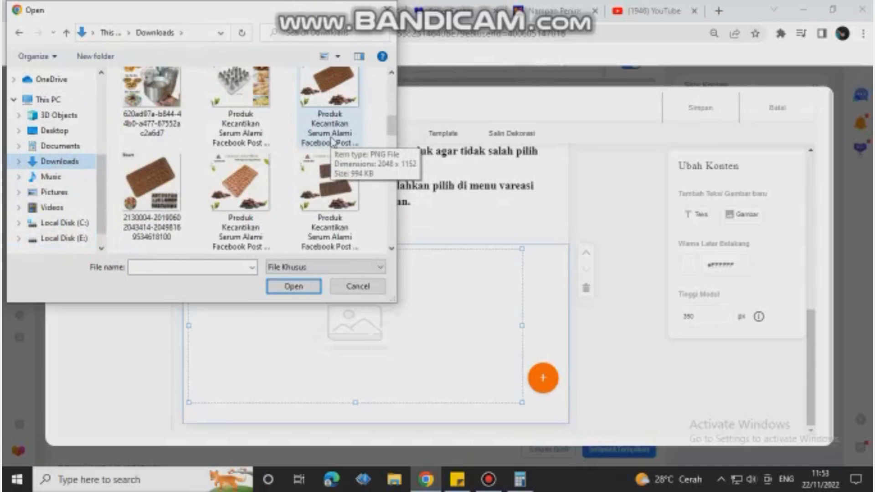
scroll(332, 143, "down", 1)
scroll(332, 143, "up", 3)
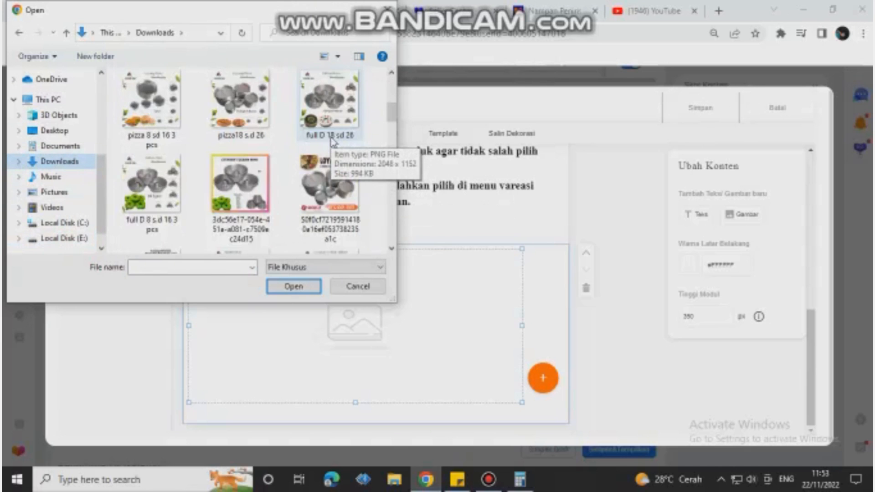
scroll(332, 143, "up", 2)
scroll(333, 142, "down", 5)
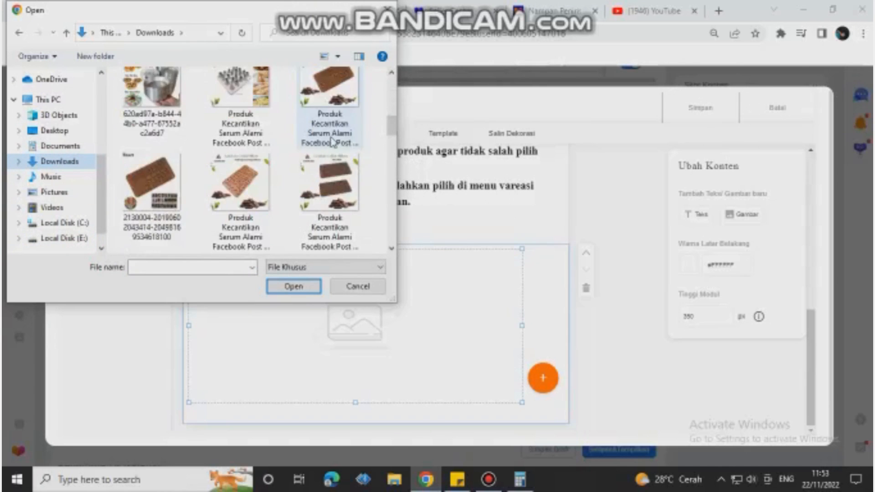
scroll(333, 142, "down", 2)
left_click(330, 119)
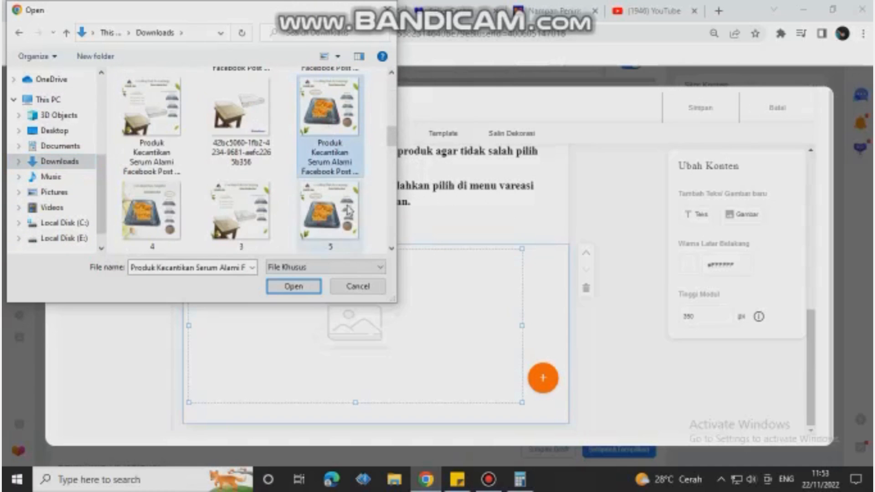
left_click(293, 286)
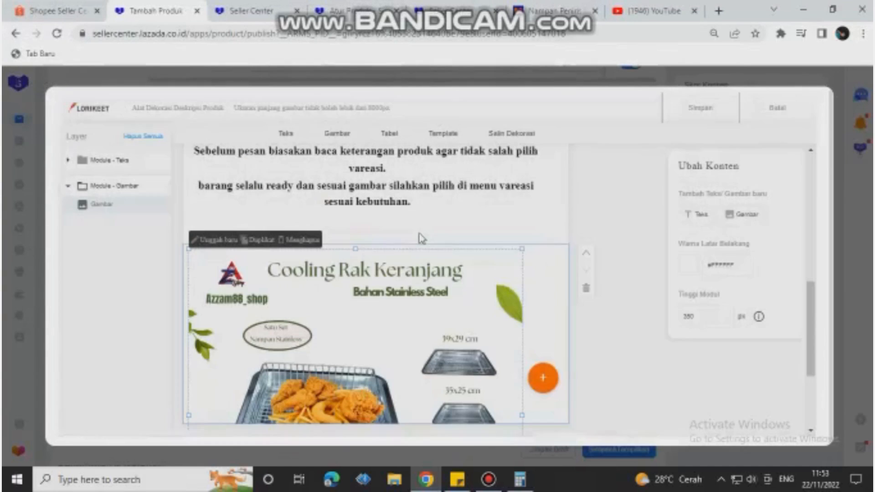
Step: Set the image module's height to 750 px
left_click(541, 302)
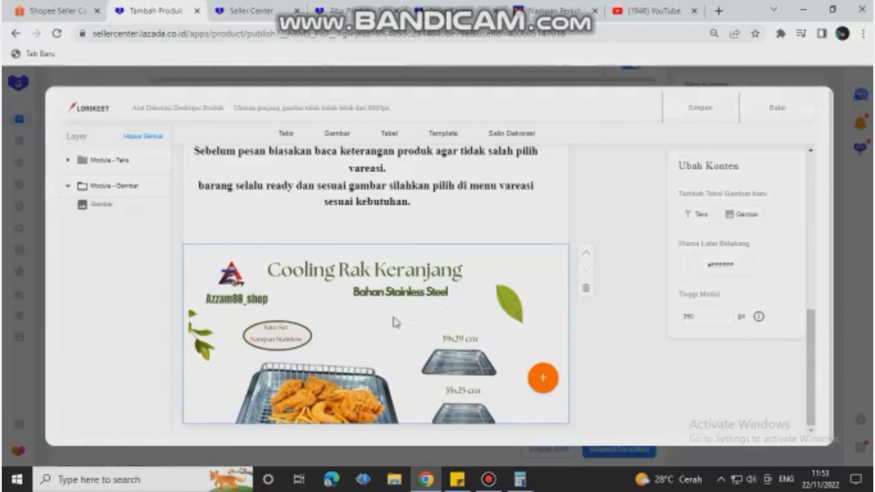
left_click_drag(715, 324, 649, 328)
type("750")
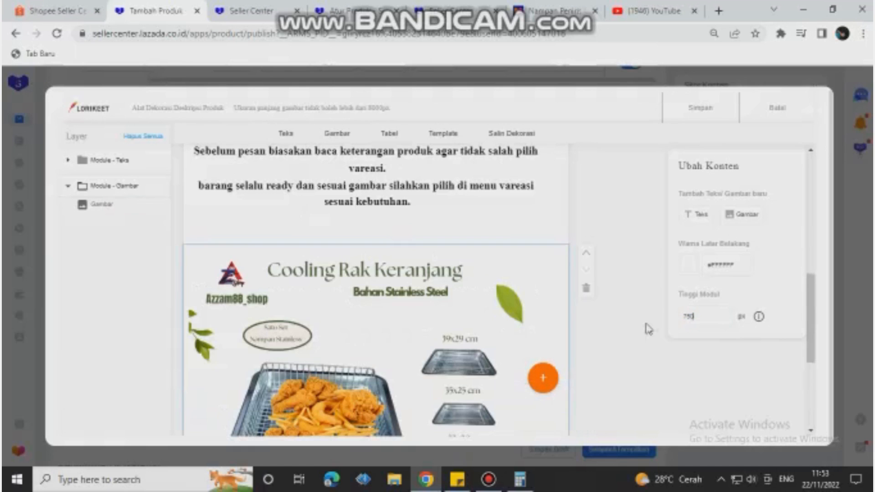
Step: Enlarge the Cooling Rak Keranjang picture until it reaches the module's right and lower edges
scroll(378, 265, "down", 3)
left_click(379, 269)
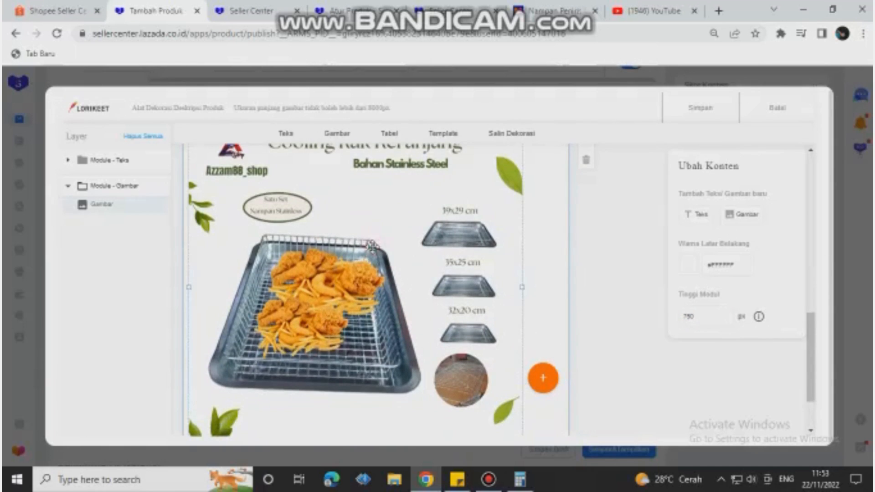
scroll(380, 269, "down", 2)
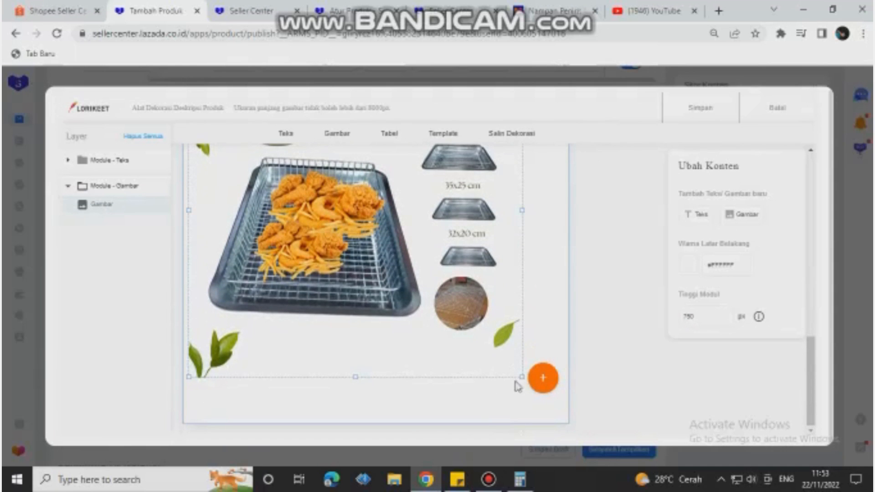
left_click_drag(520, 376, 568, 422)
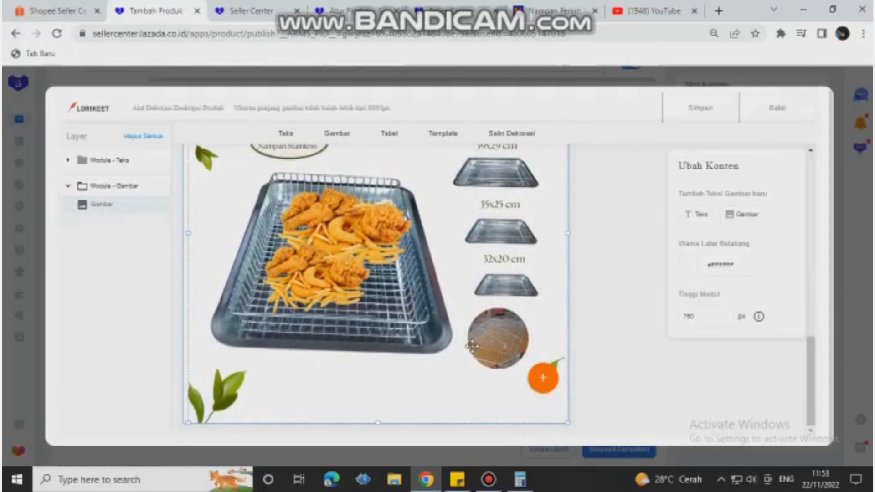
Step: Add another image module below the fried chicken tray picture and set its height to 750 px
left_click(556, 379)
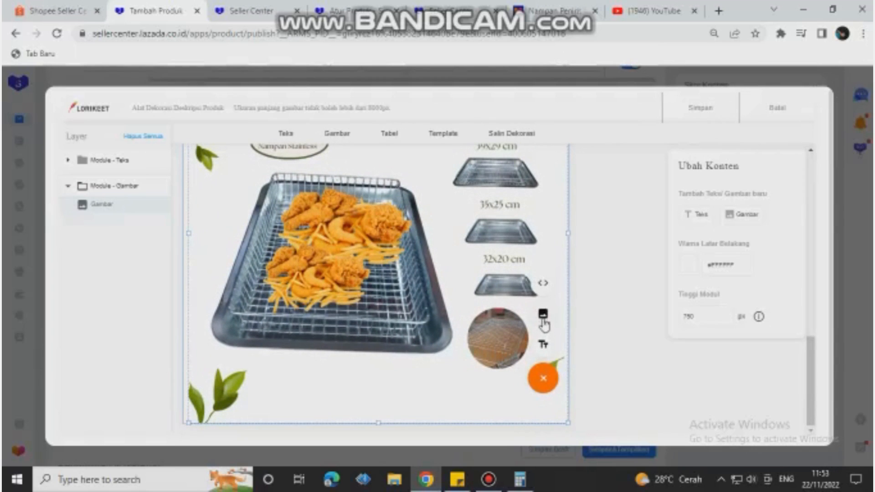
left_click(543, 319)
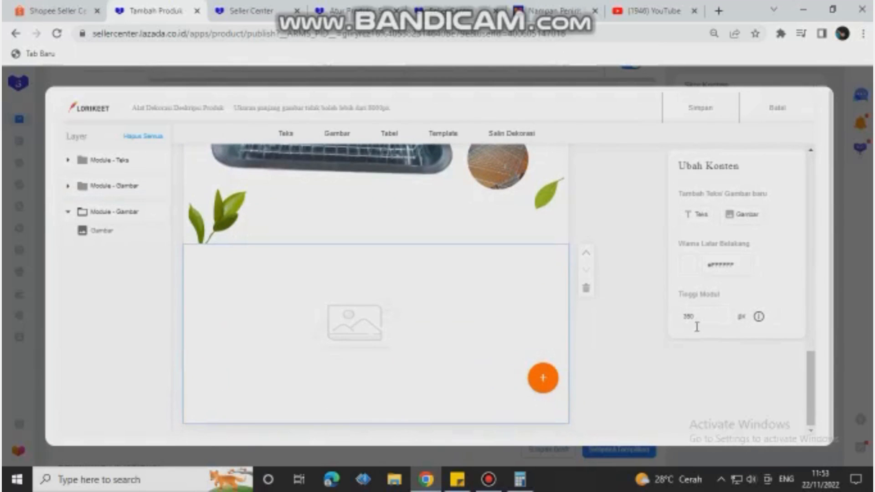
left_click_drag(703, 320, 648, 326)
type("750")
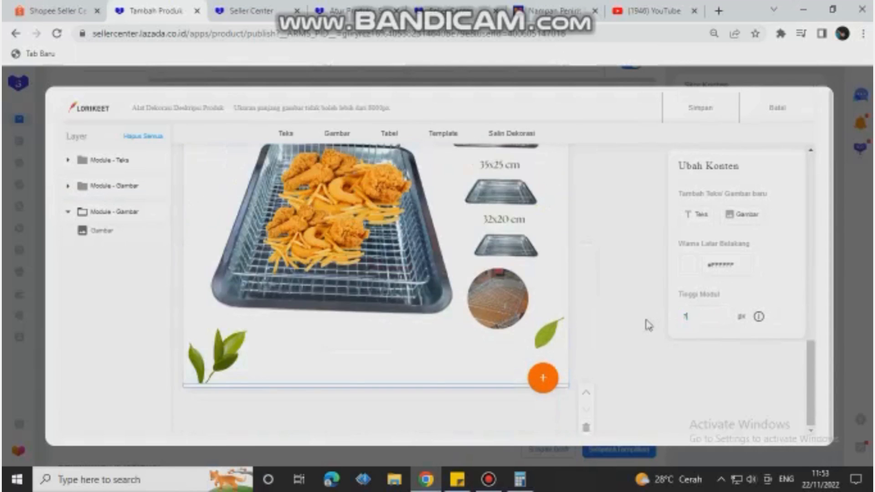
Step: Upload the "Produk Kecantikan Serum Alami Facebook Post" picture of the wire basket on a stool into the placeholder and enlarge it to the module's edges
left_click(354, 335)
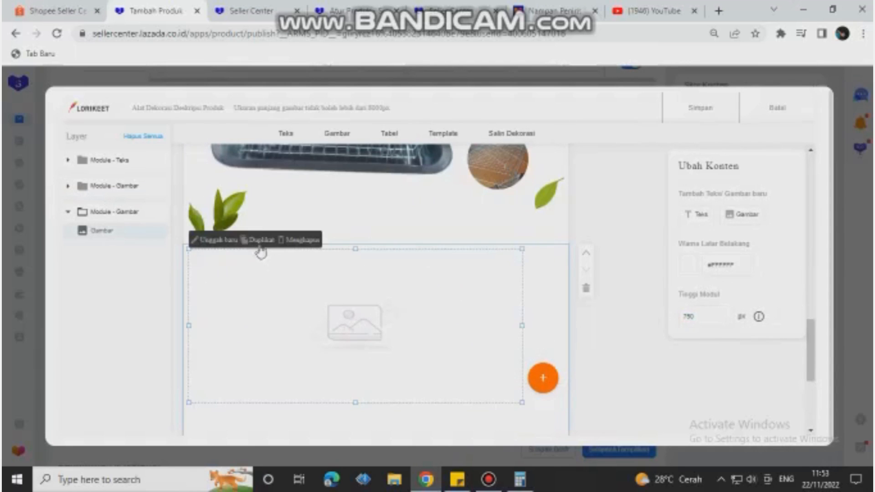
left_click(222, 246)
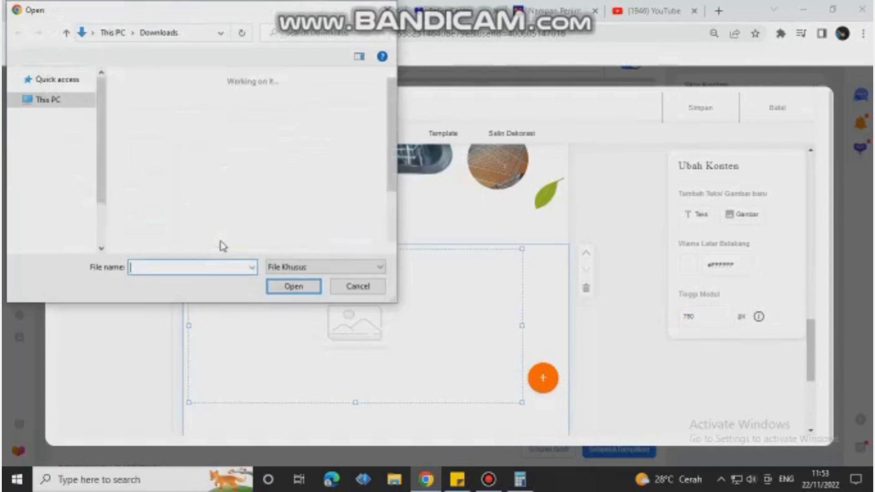
scroll(301, 199, "down", 3)
scroll(301, 199, "down", 3)
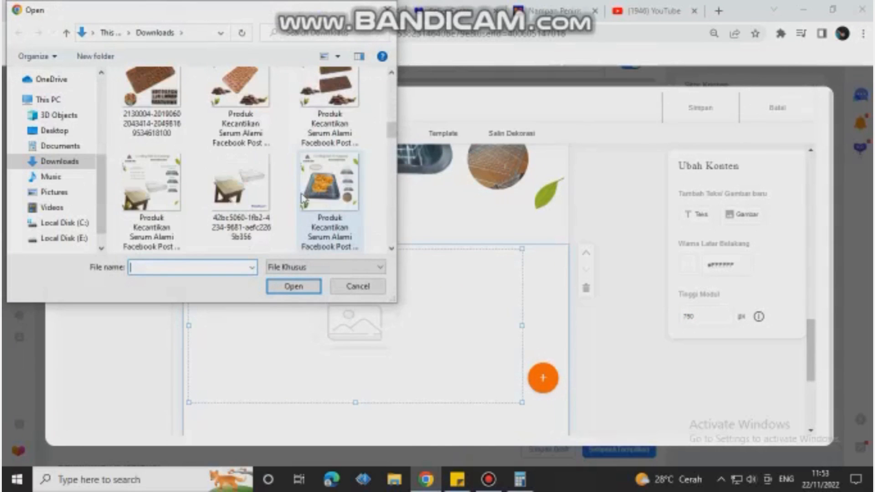
scroll(301, 199, "down", 2)
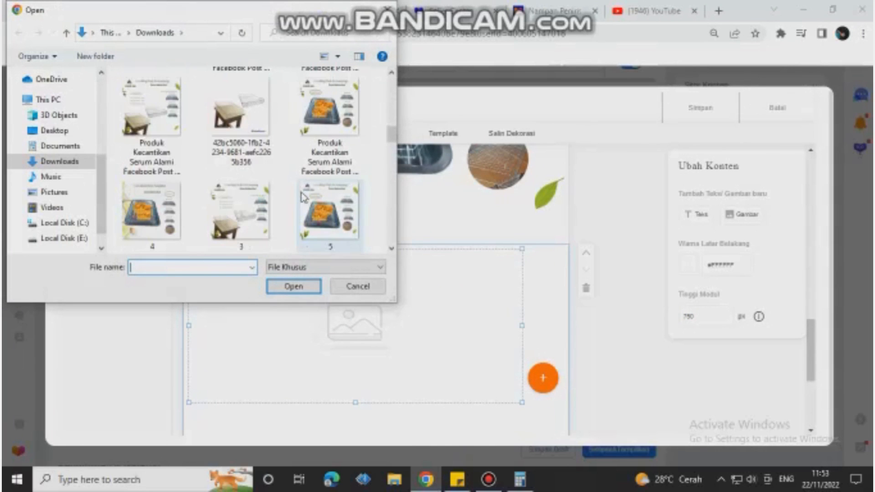
left_click(160, 110)
left_click(314, 290)
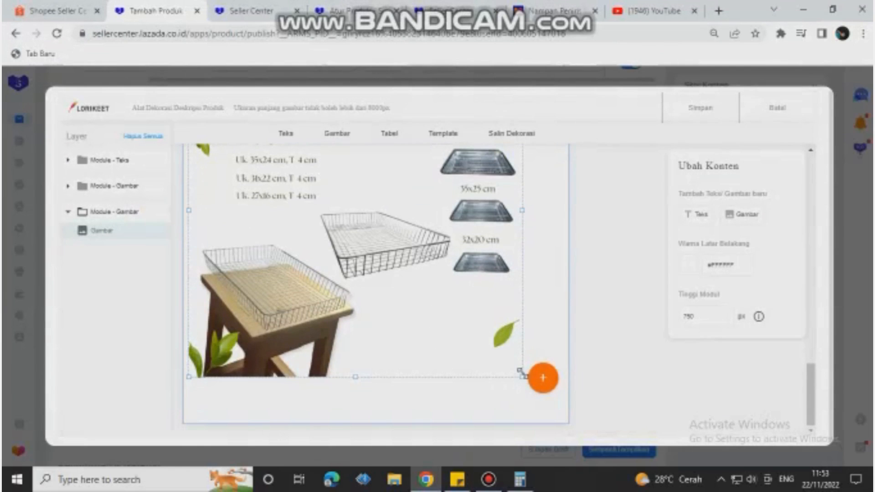
left_click_drag(522, 393, 566, 421)
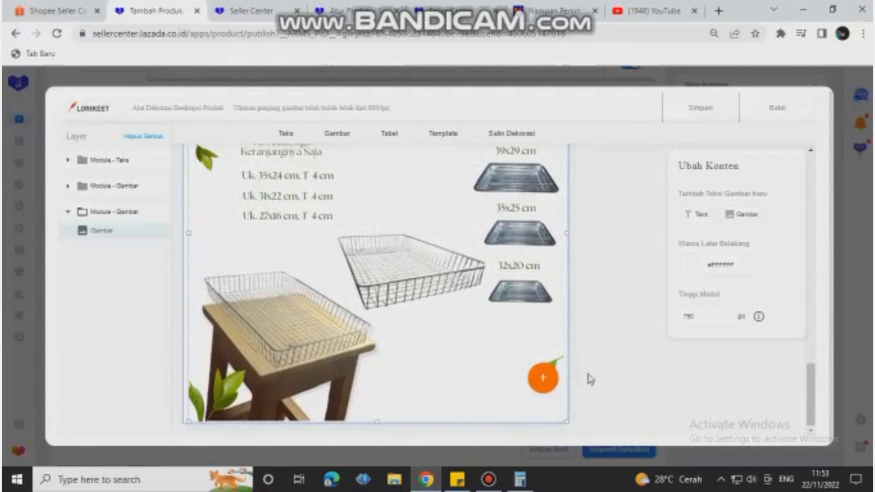
Step: Look over the description's text module and save the Lorikeet description to the product form
scroll(601, 368, "up", 15)
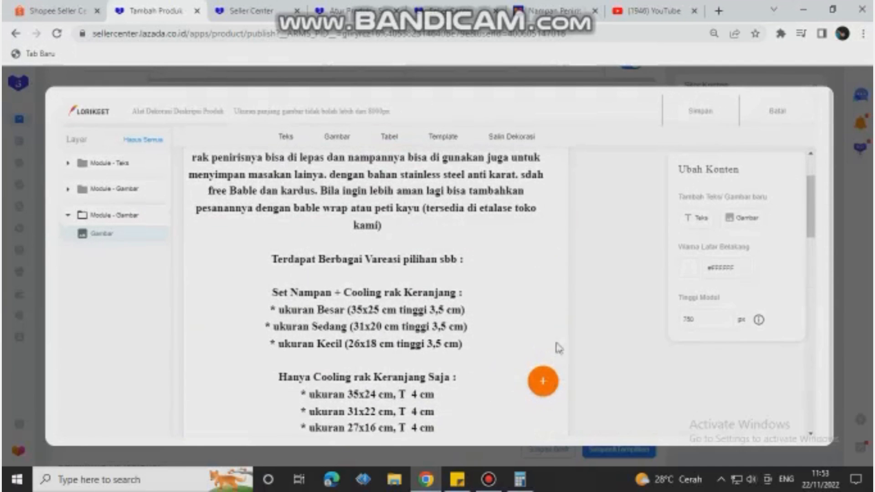
left_click(706, 114)
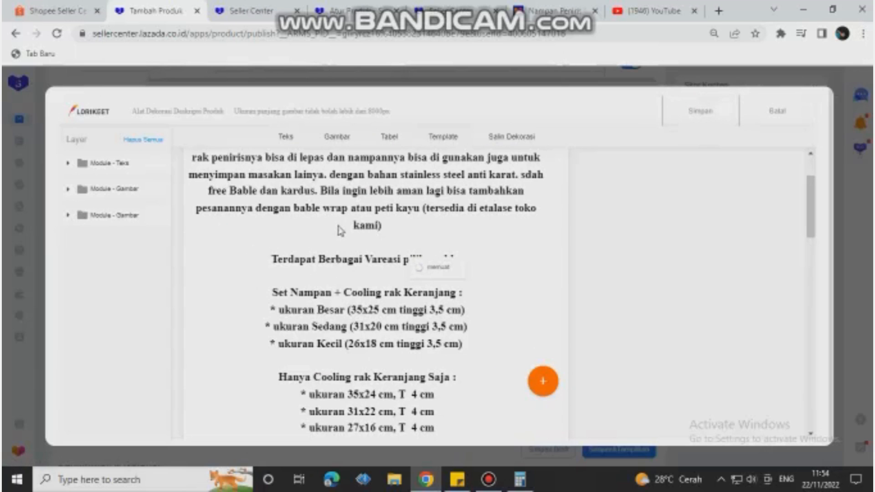
scroll(356, 316, "down", 3)
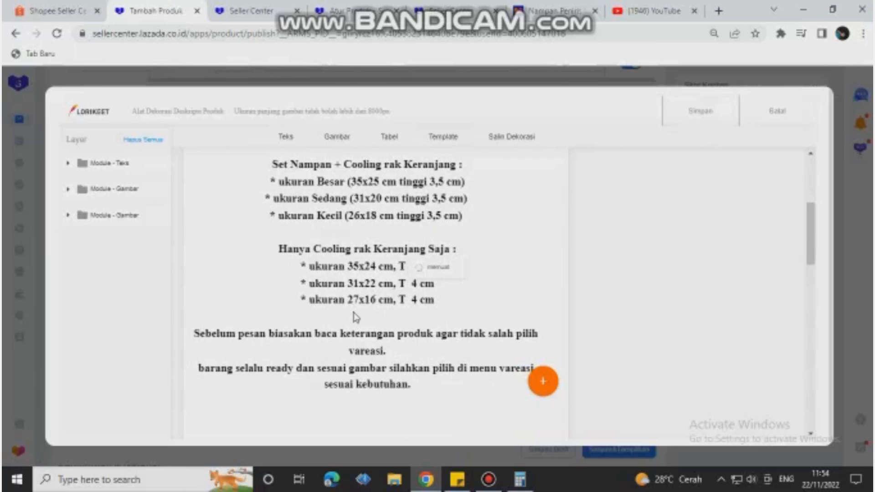
scroll(356, 317, "up", 5)
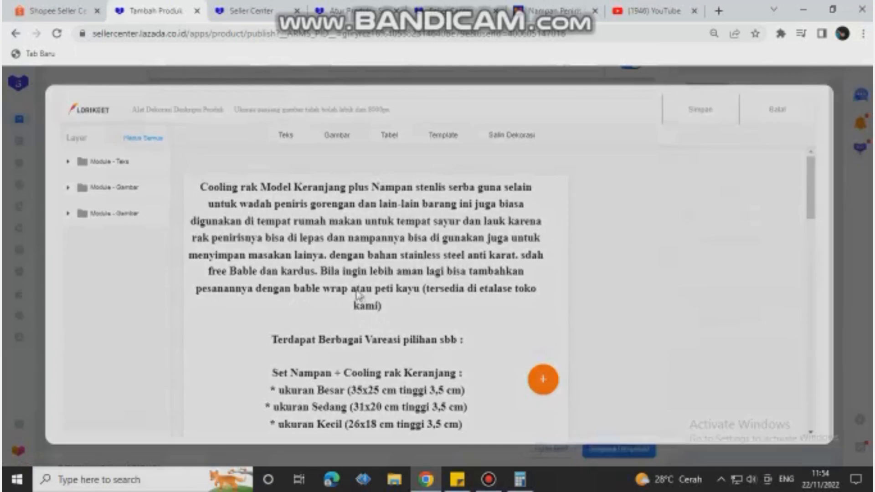
scroll(287, 301, "down", 4)
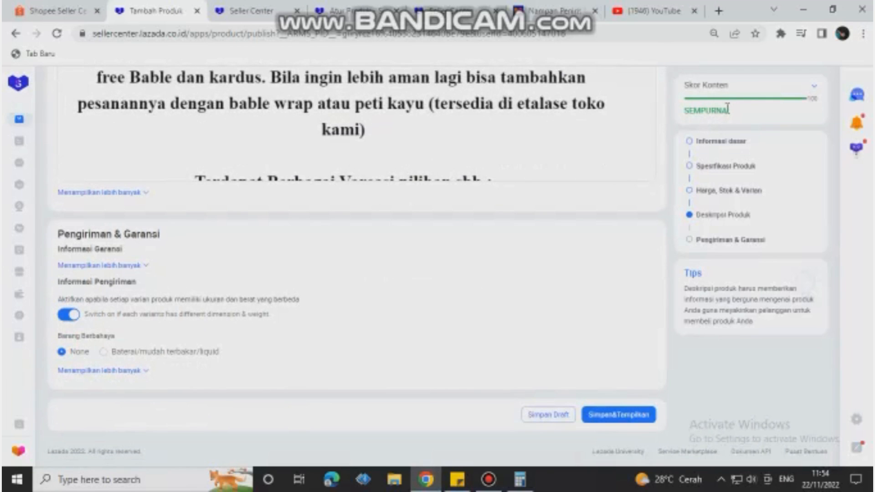
Step: Attach the cooling rack video from the Media Center as the product's video in the basic information section
scroll(437, 218, "up", 15)
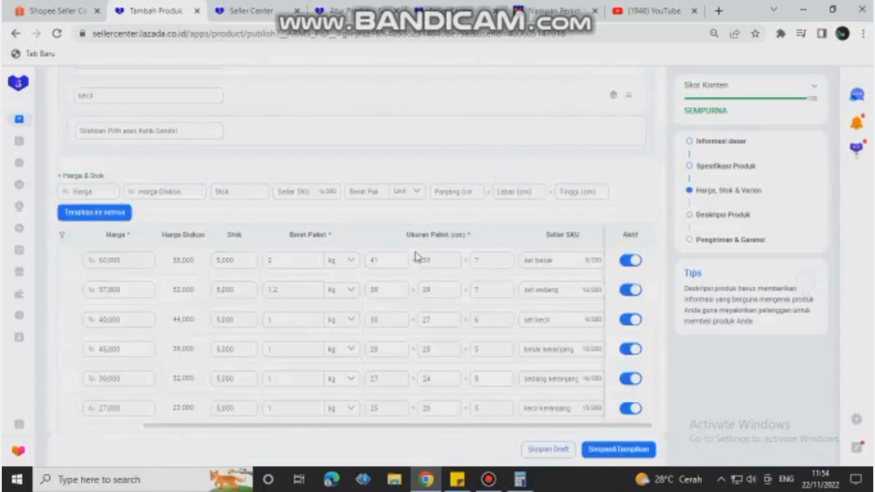
scroll(418, 258, "up", 15)
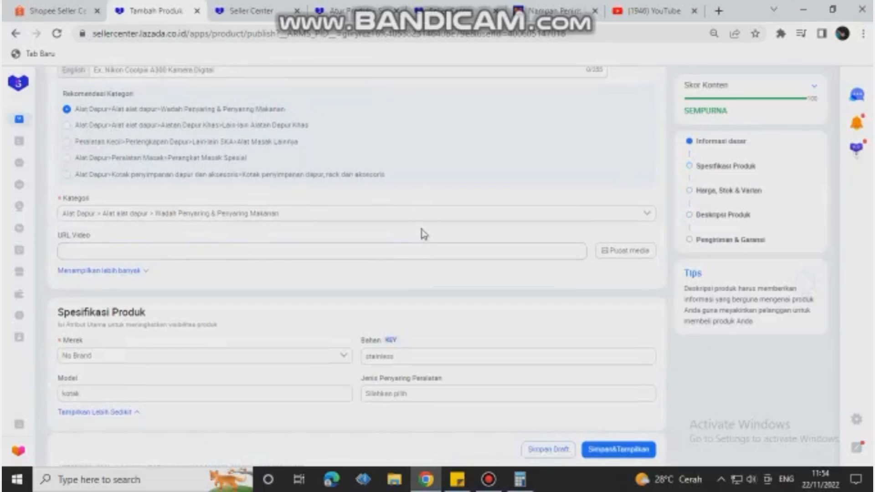
scroll(428, 242, "up", 4)
scroll(410, 245, "down", 3)
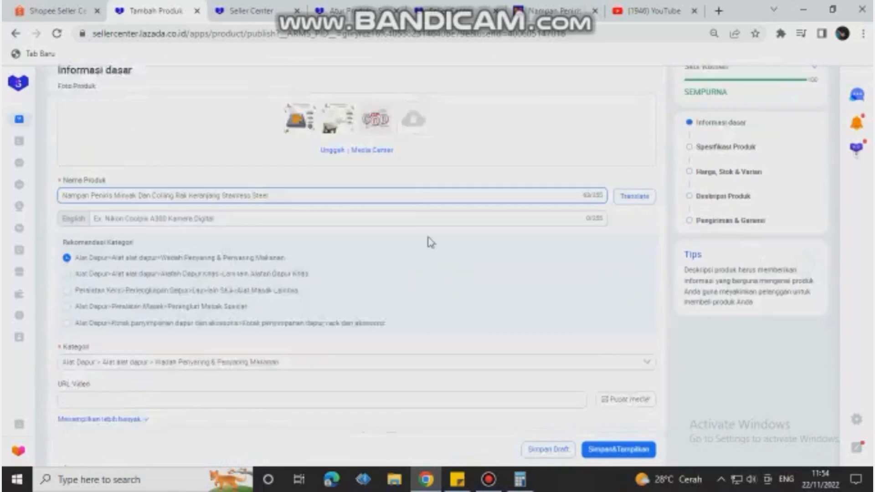
scroll(561, 293, "down", 2)
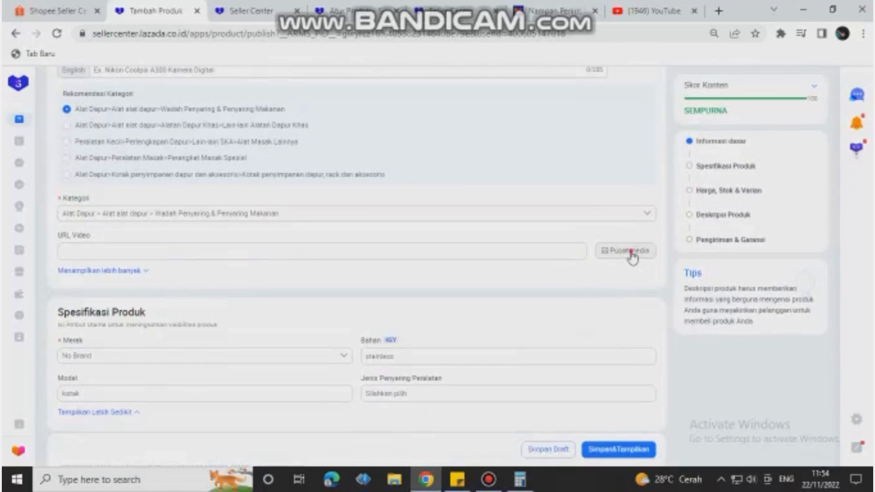
left_click(633, 255)
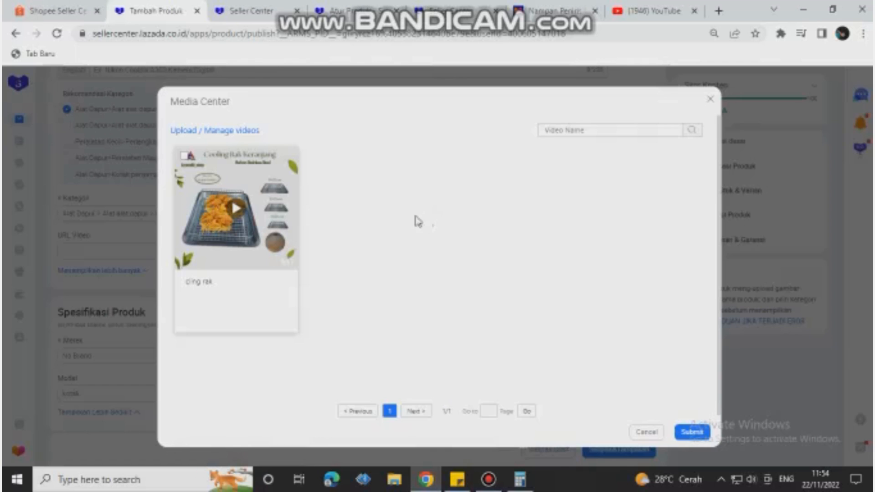
mouse_move(283, 170)
left_click(181, 157)
left_click(684, 433)
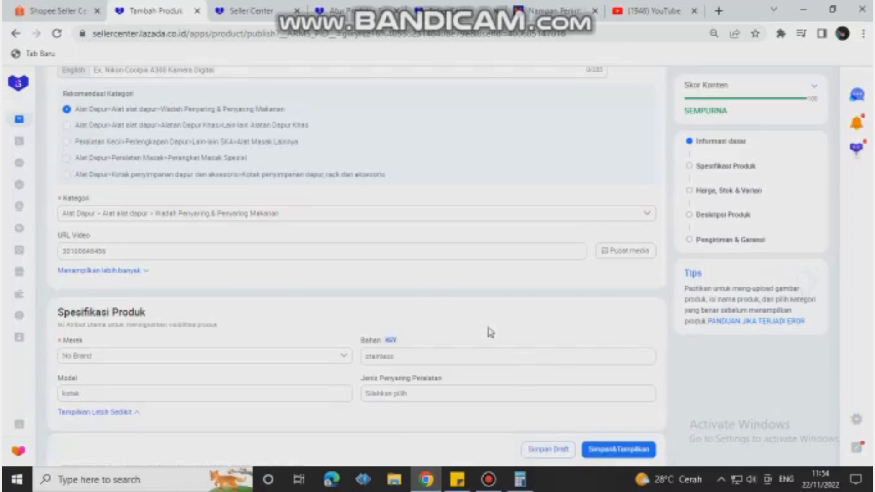
scroll(410, 280, "down", 1)
left_click(185, 187)
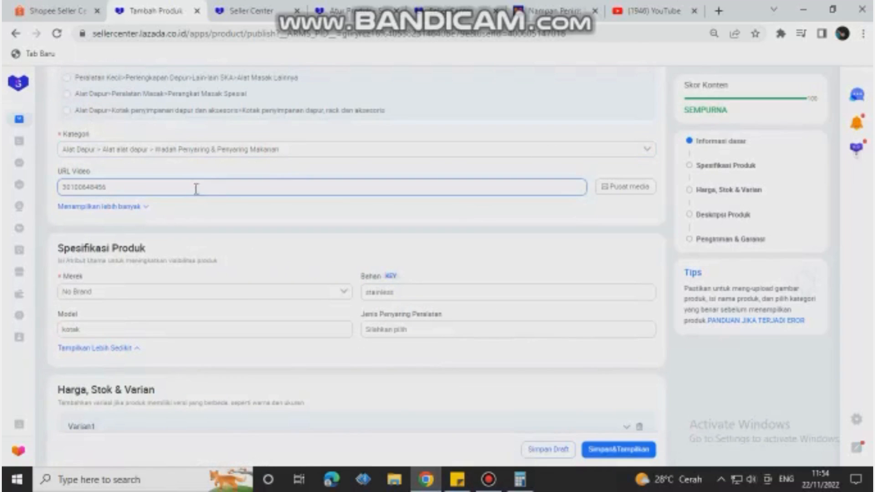
left_click(149, 190)
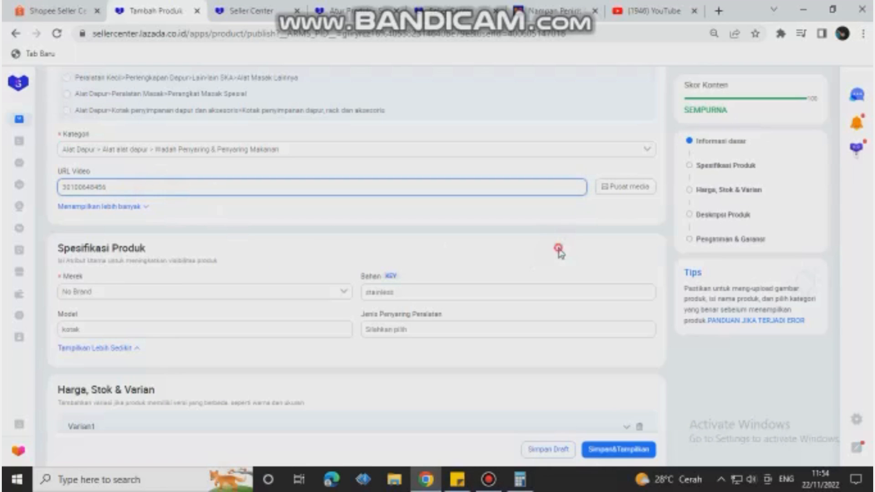
Step: Review the variants and the price and stock table, and save and publish the product
scroll(556, 255, "down", 10)
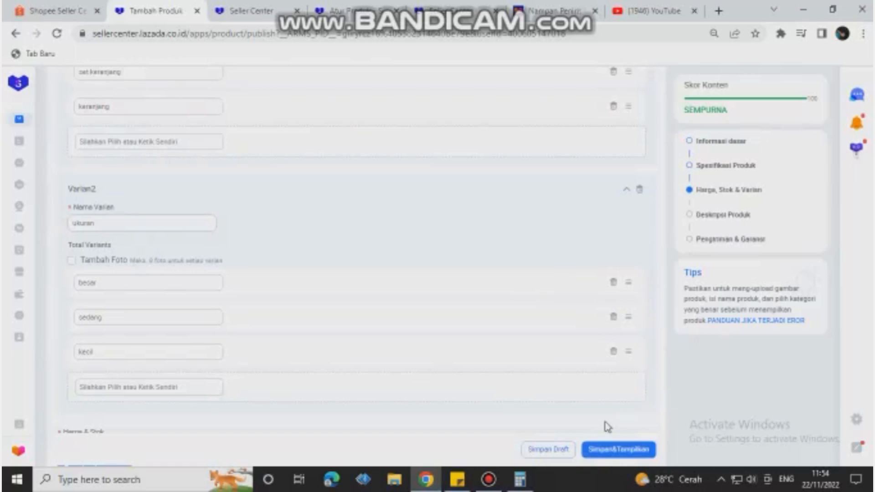
scroll(606, 424, "down", 3)
scroll(513, 321, "down", 3)
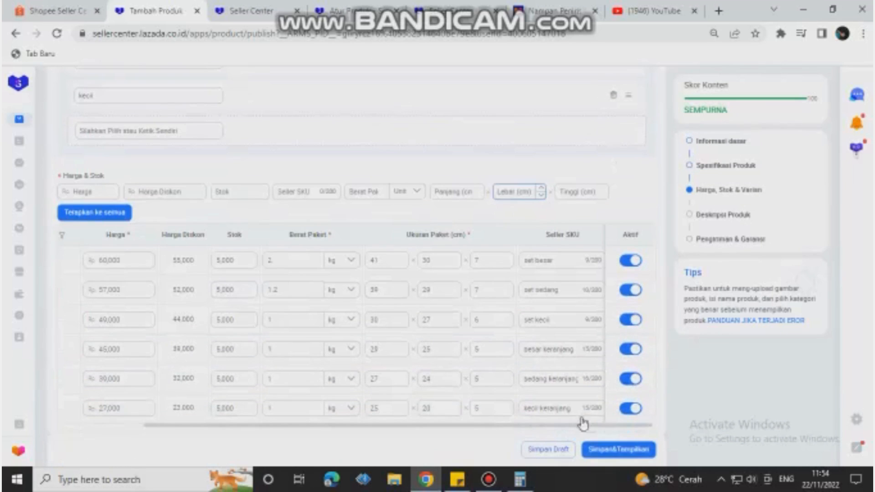
left_click(595, 451)
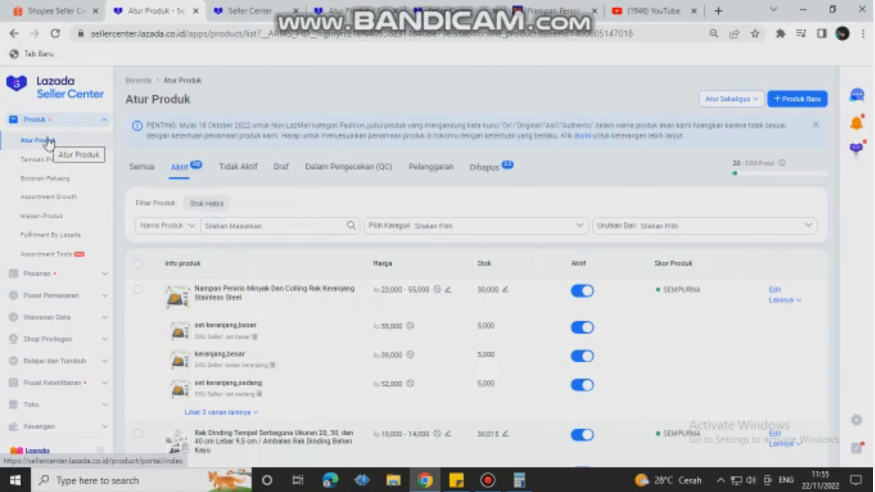
Step: Open the product management list and check the entry for the new Nampan Peniris Minyak product with its variants
left_click(47, 141)
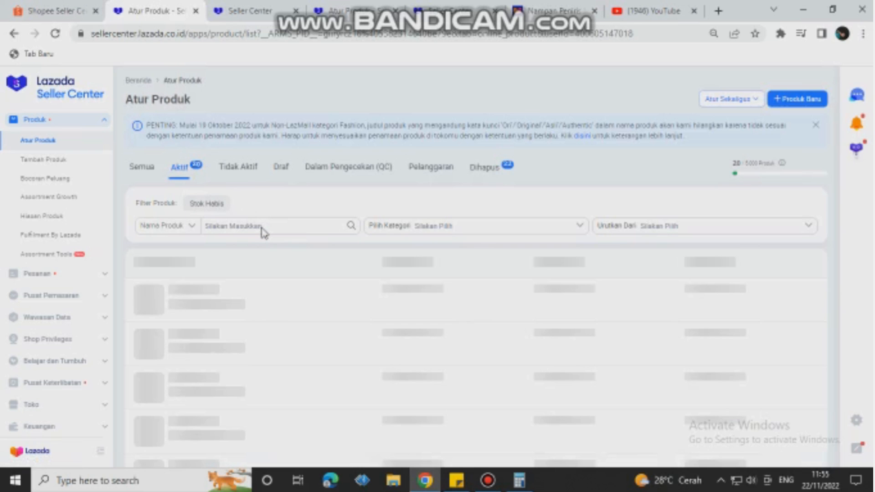
scroll(246, 230, "down", 3)
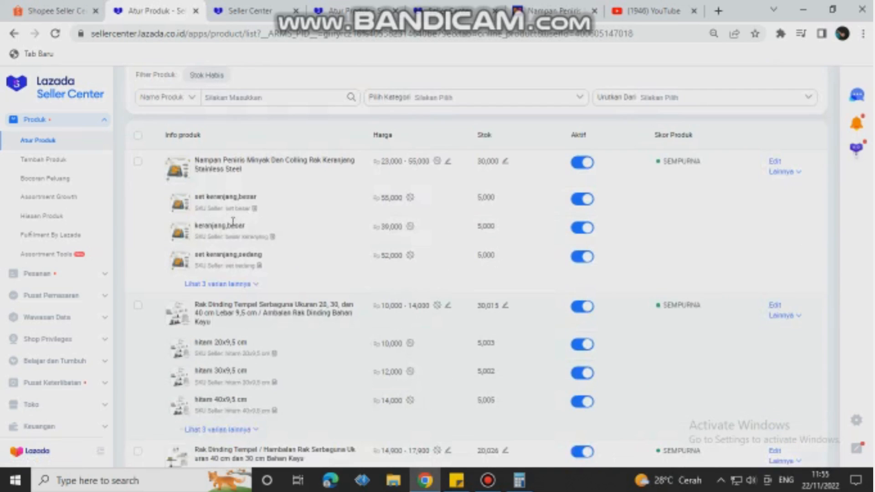
scroll(230, 226, "up", 3)
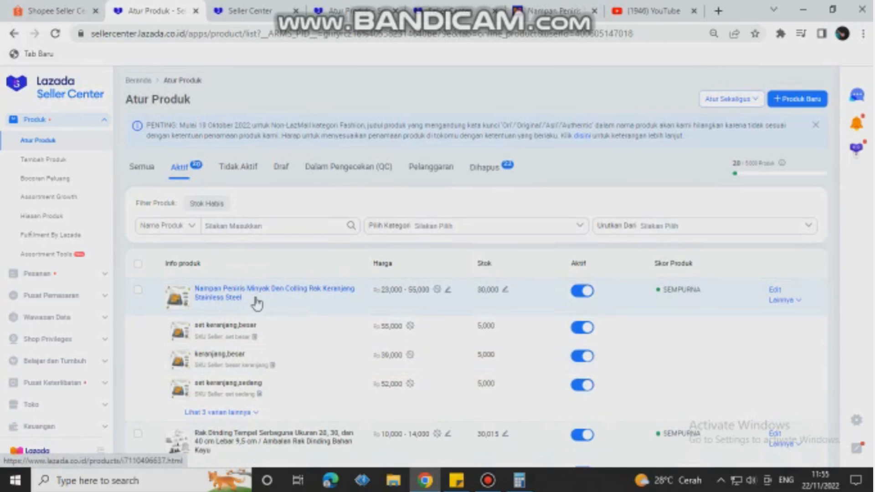